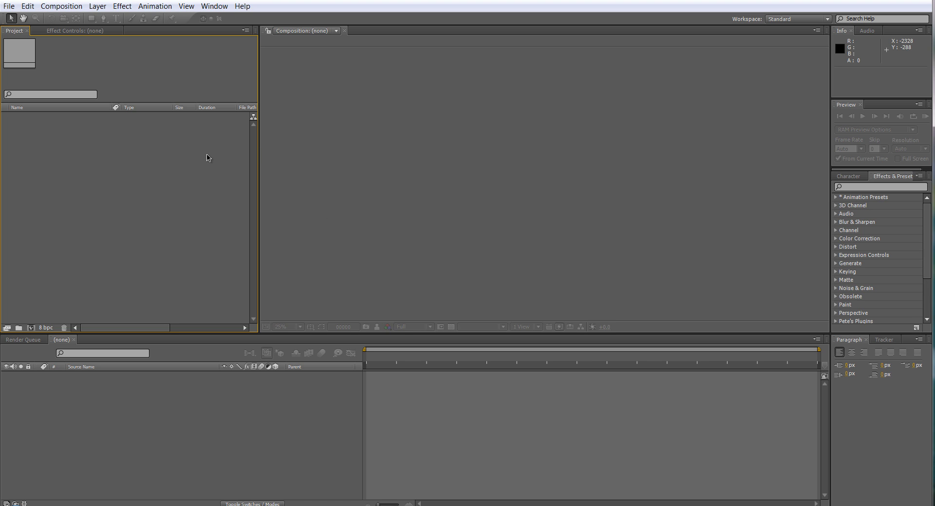
Create a composition named Comp 1 with the HDTV 1080 25 preset and a duration of 500 frames
click(68, 7)
click(75, 19)
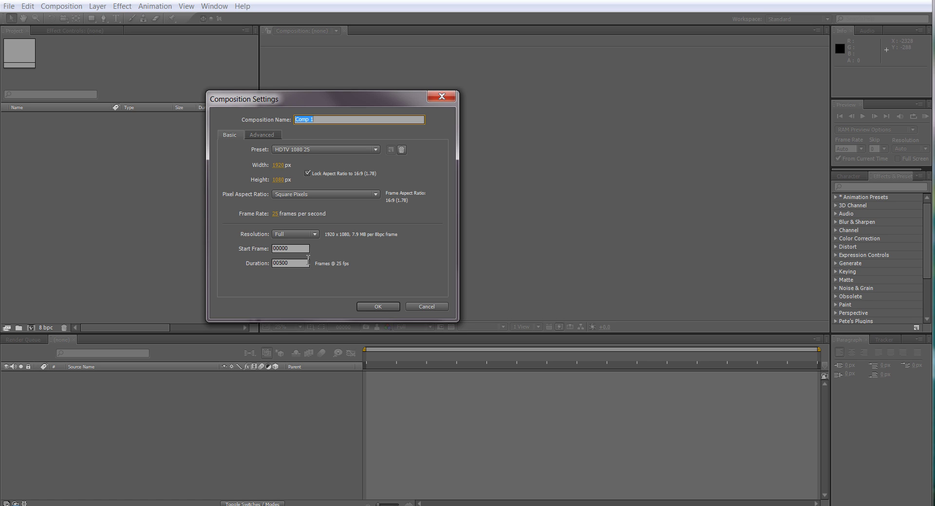
click(377, 306)
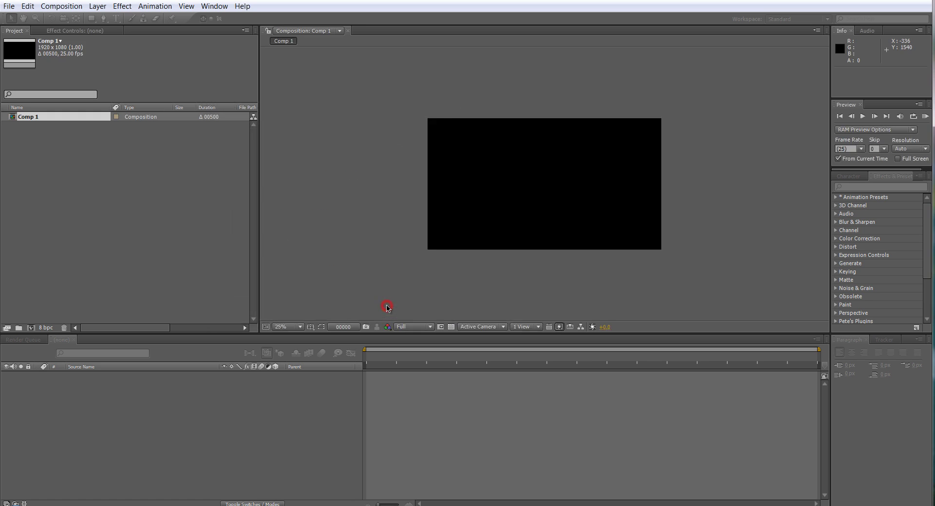
Import the loveOfIrelandAudio wave file from the AE folder into the project
double_click(91, 183)
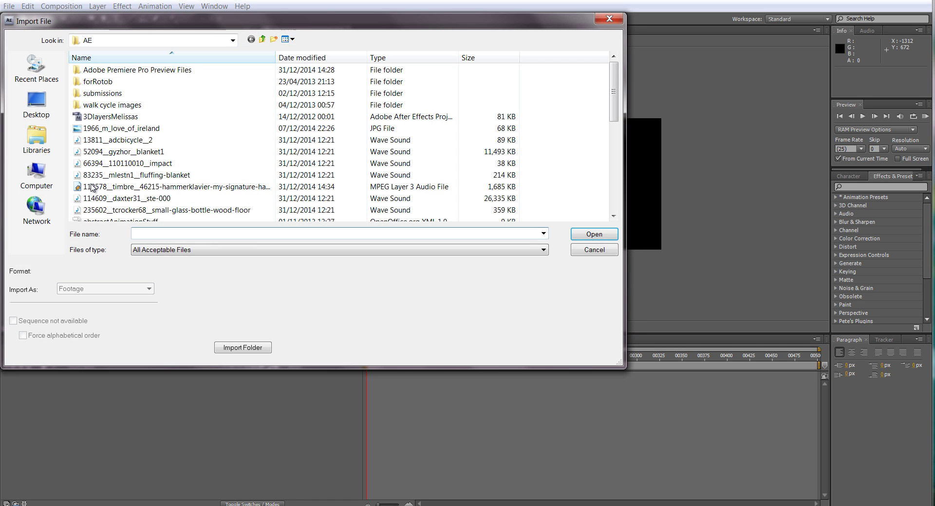
click(129, 210)
scroll(129, 210, down, 5)
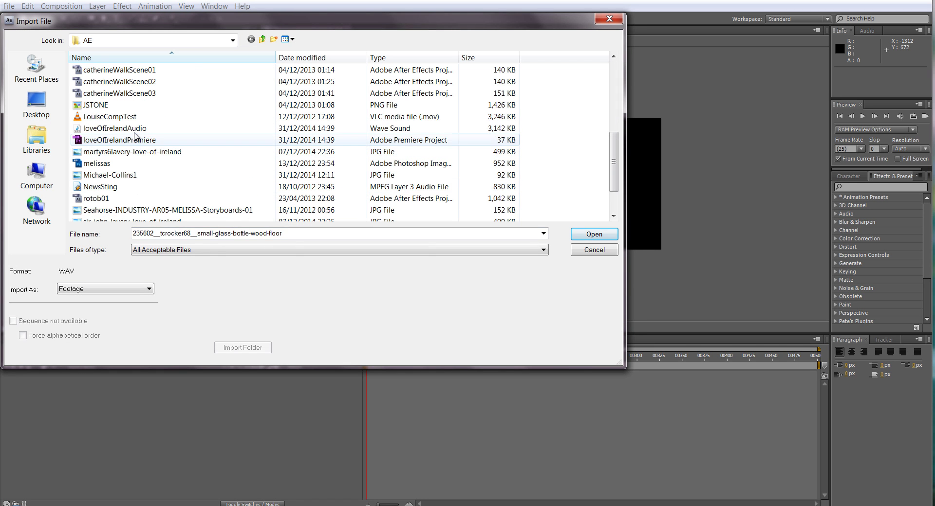
click(134, 128)
click(595, 234)
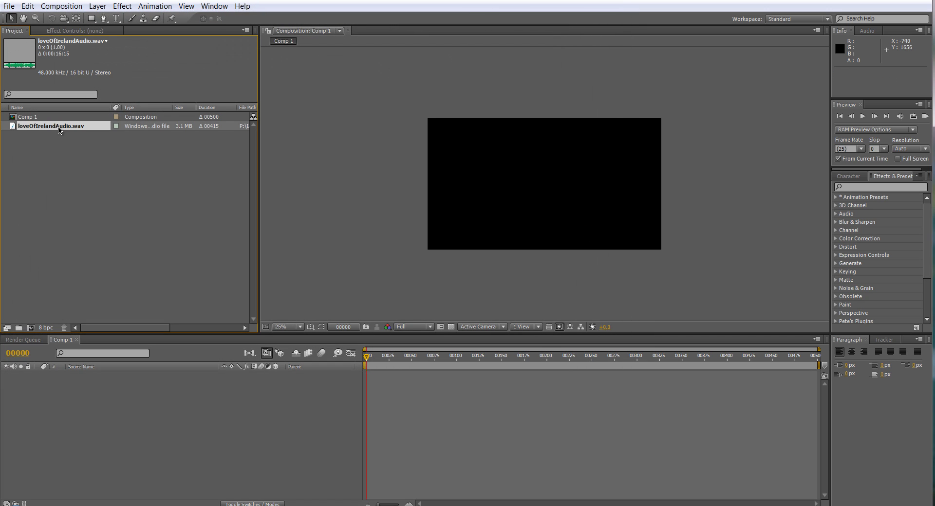
Import the Photoshop file sir-john-lavery-love-of-ireland as a Composition with Editable Layer Styles
drag(58, 129, 109, 201)
double_click(109, 200)
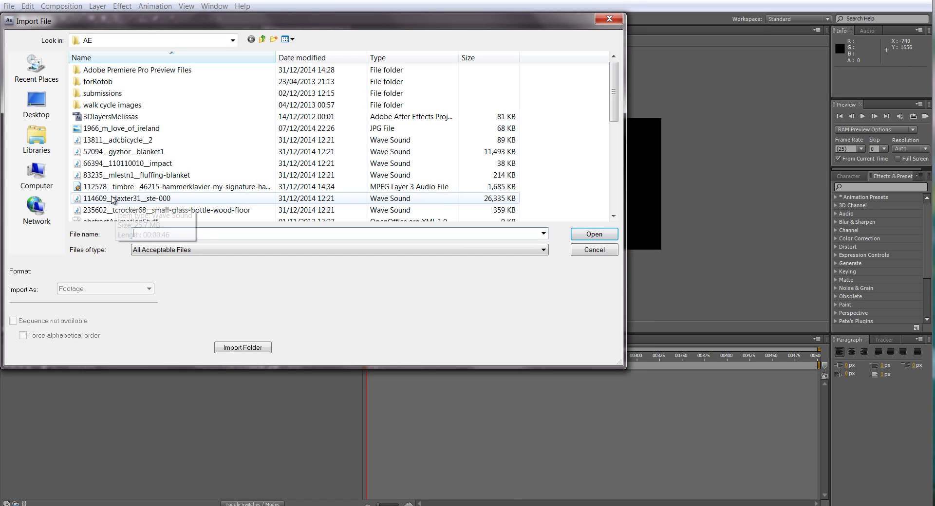
scroll(127, 171, down, 7)
click(142, 188)
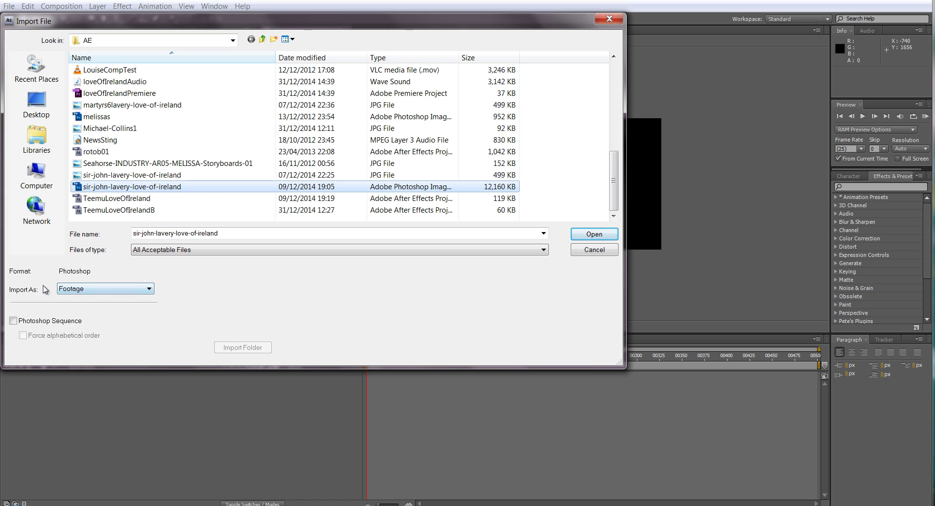
click(108, 290)
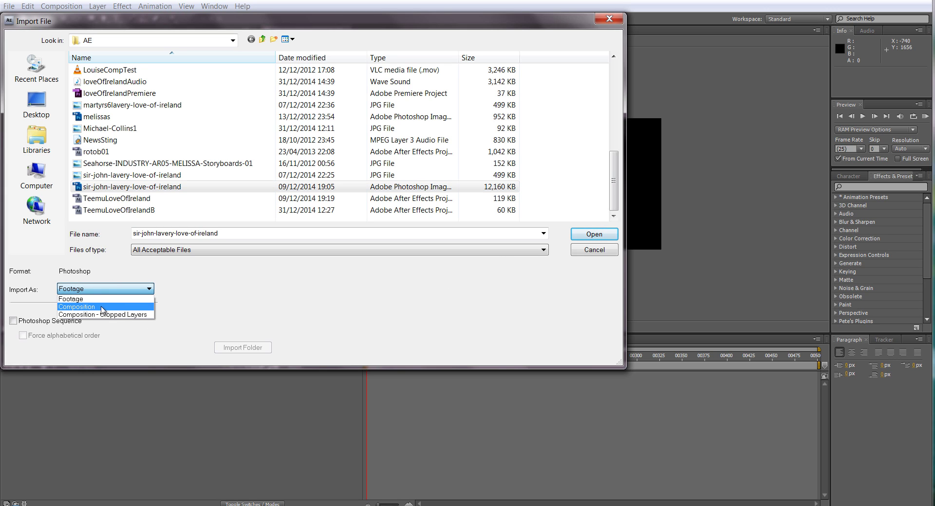
click(94, 307)
click(94, 307)
key(Return)
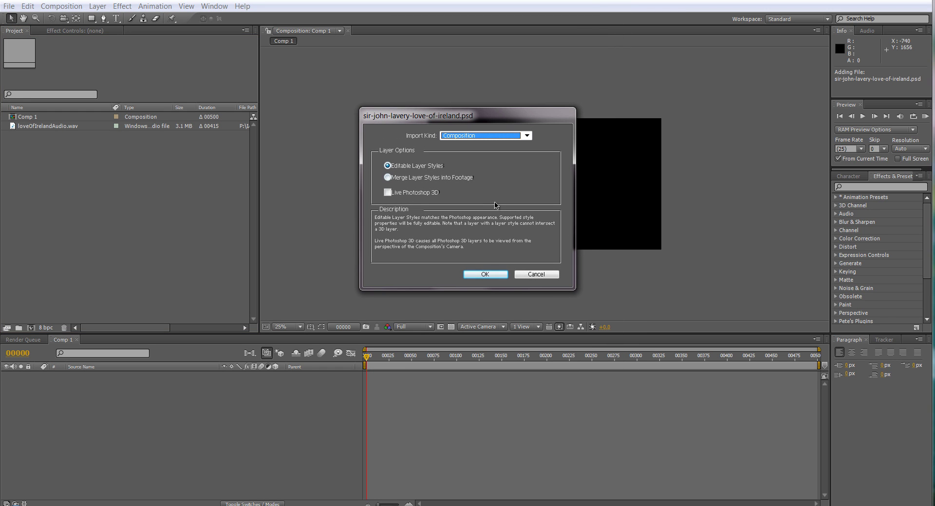
click(493, 275)
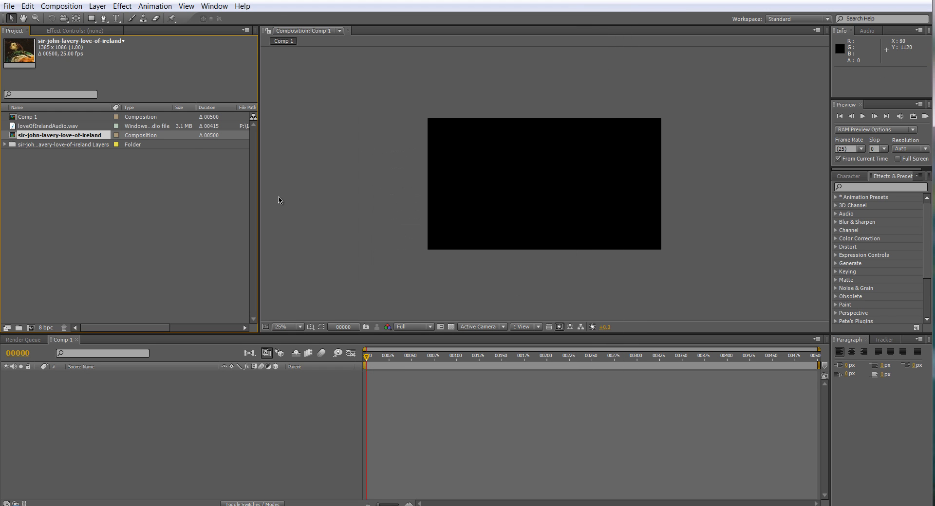
Add the sir-john-lavery-love-of-ireland composition as a layer in Comp 1's timeline
drag(52, 138, 135, 312)
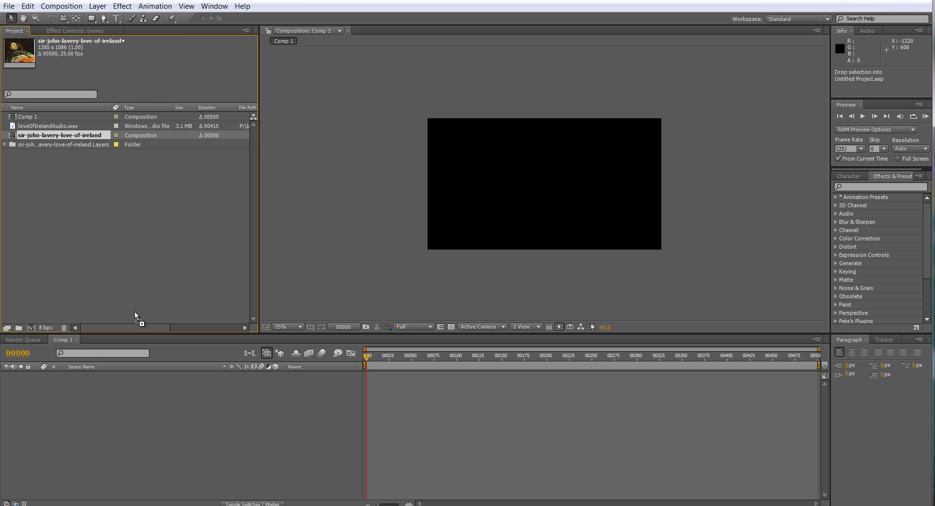
drag(144, 360, 151, 398)
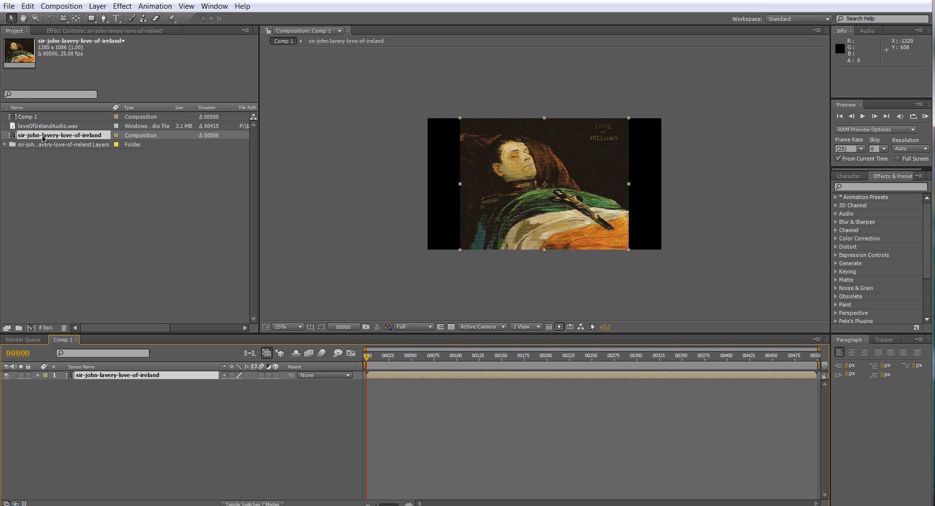
click(44, 118)
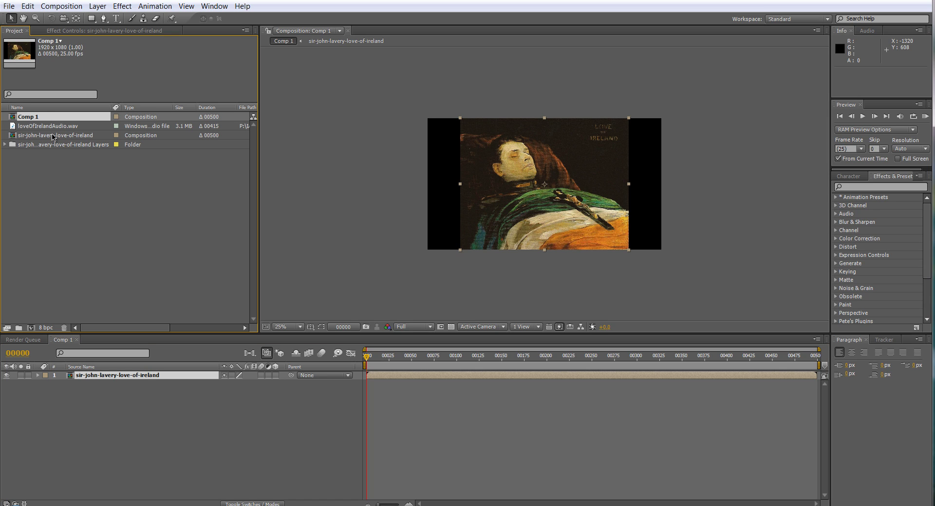
Open the sir-john-lavery-love-of-ireland composition and examine its separate layers, looking inside flag and head
click(52, 136)
double_click(53, 136)
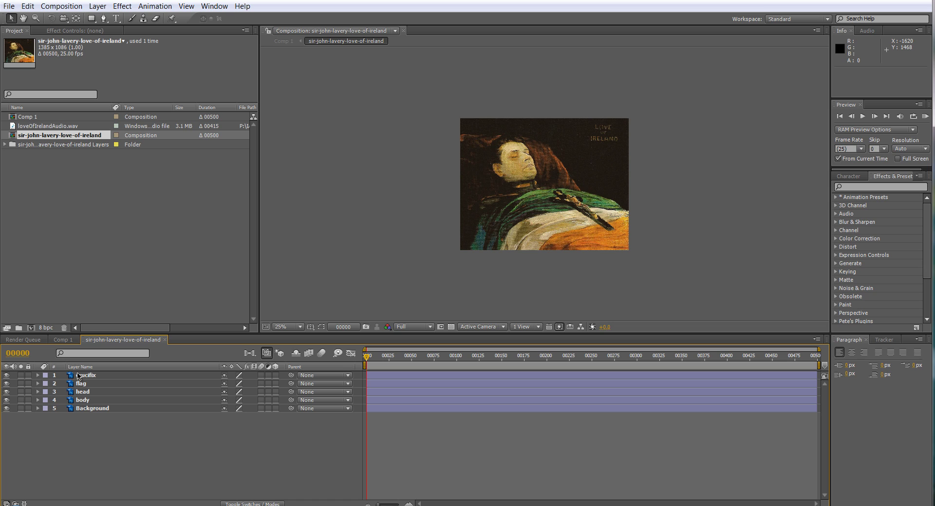
click(37, 384)
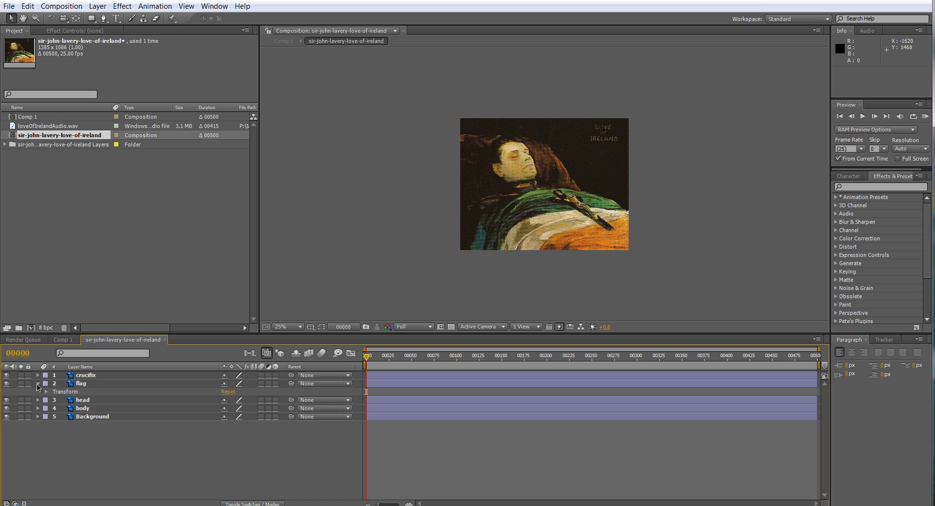
click(38, 384)
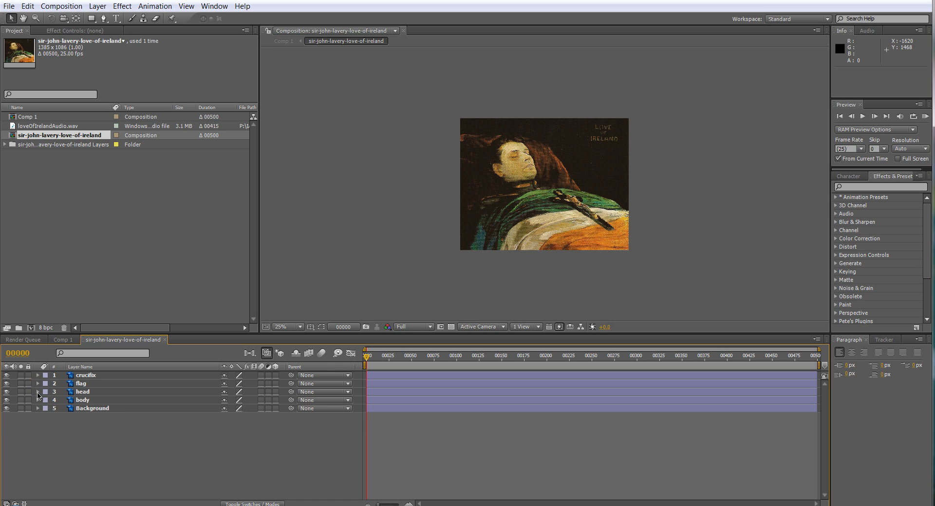
click(38, 392)
click(38, 393)
Try shifting the flag layer slightly within the painting, and undo the move
mouse_move(517, 214)
mouse_down()
mouse_move(495, 211)
mouse_move(508, 211)
mouse_up()
key(ctrl+z)
In Comp 1, scale the painting layer to 139% and set its position to 960, 569
click(38, 120)
double_click(37, 121)
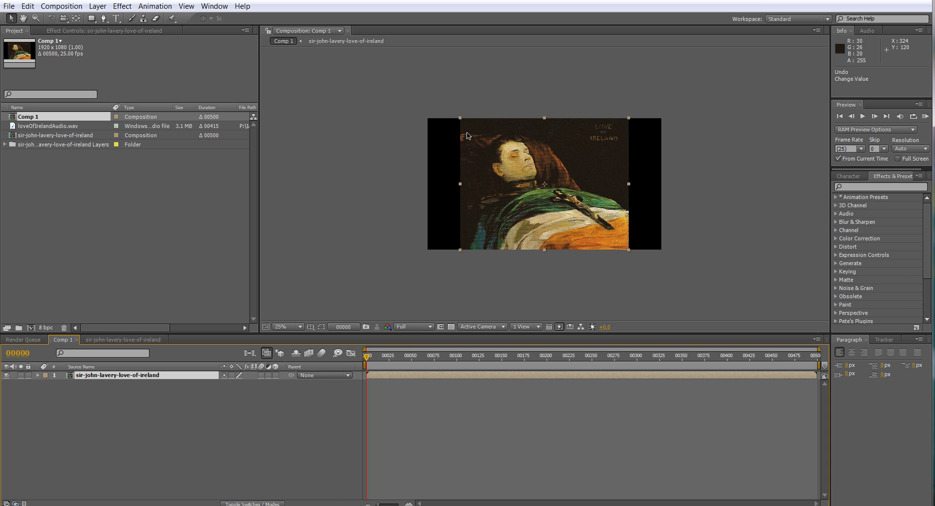
click(38, 376)
click(46, 384)
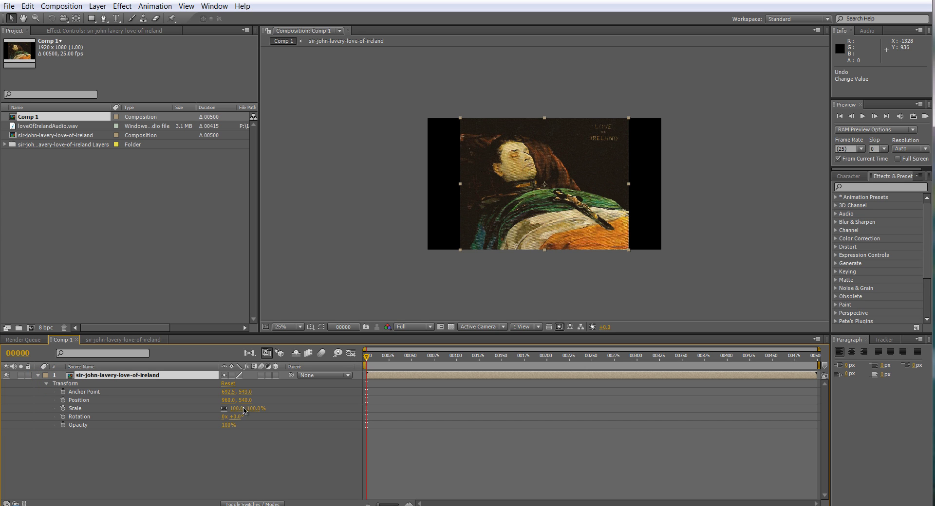
mouse_move(238, 409)
mouse_down()
mouse_move(252, 405)
mouse_move(238, 408)
mouse_up()
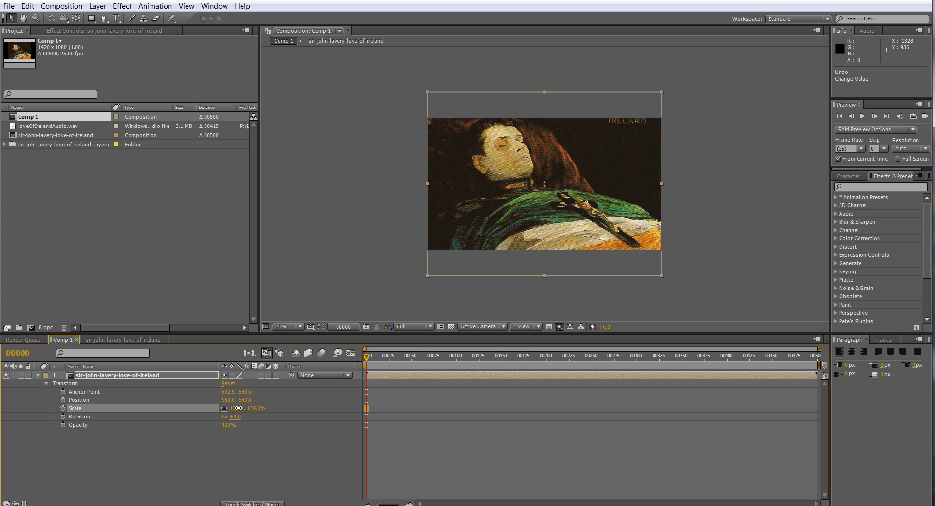
drag(245, 398, 266, 387)
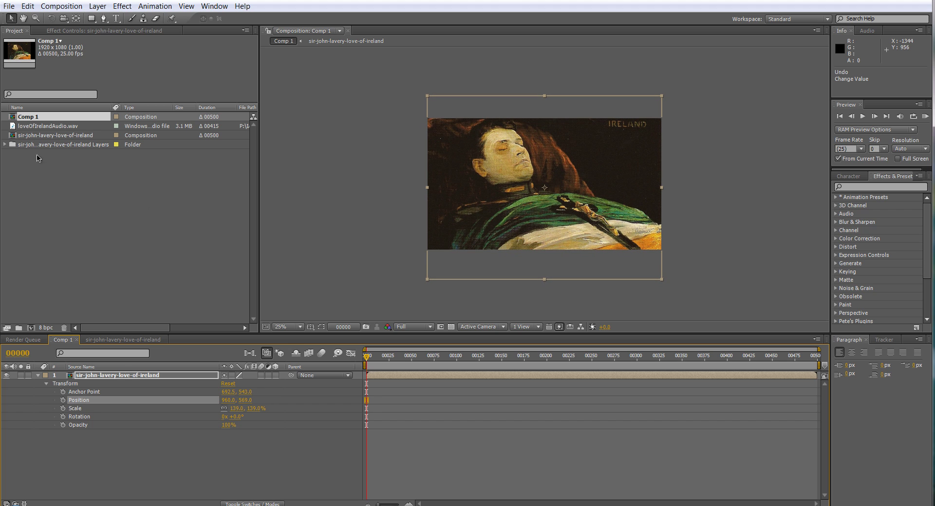
Rename the Comp 1 composition as outputComp
right_click(39, 118)
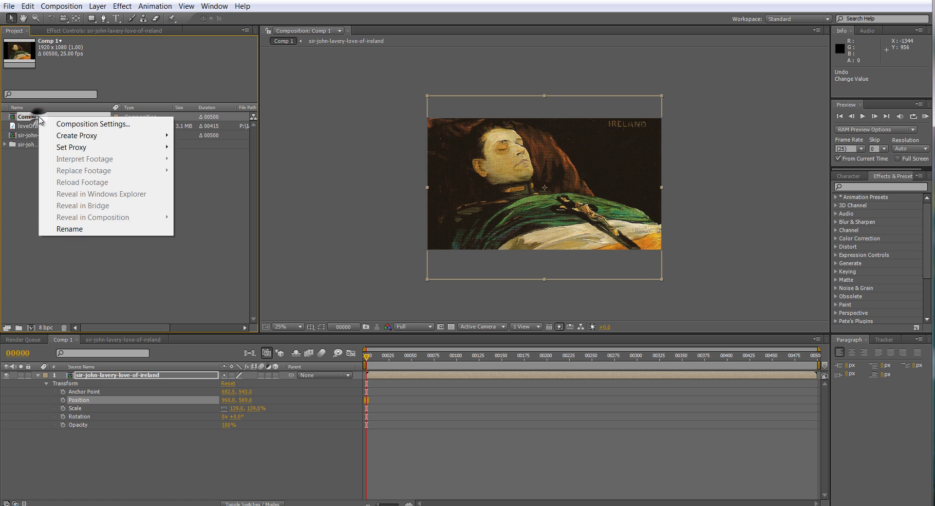
click(75, 231)
text(outputComp)
key(Return)
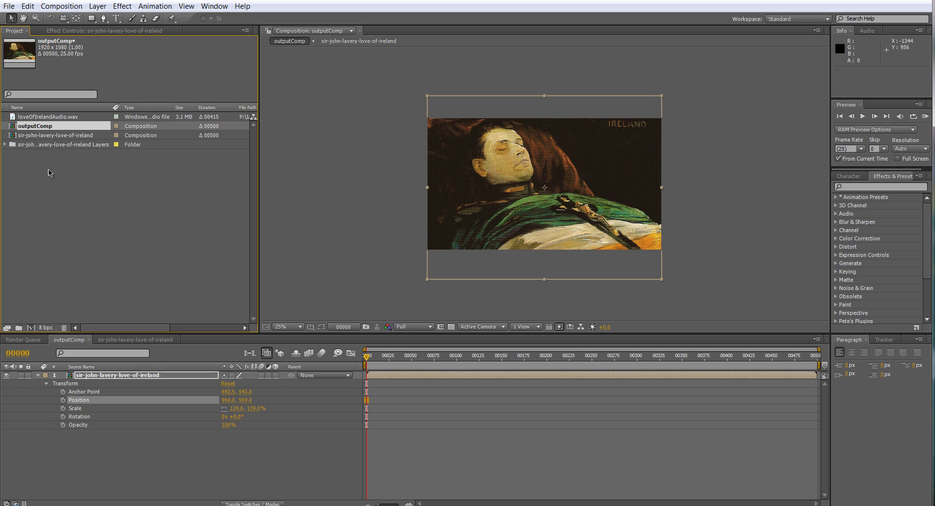
Open the sir-john-lavery-love-of-ireland composition and add loveOfIrelandAudio.wav below its Background layer, starting at frame 0
click(55, 136)
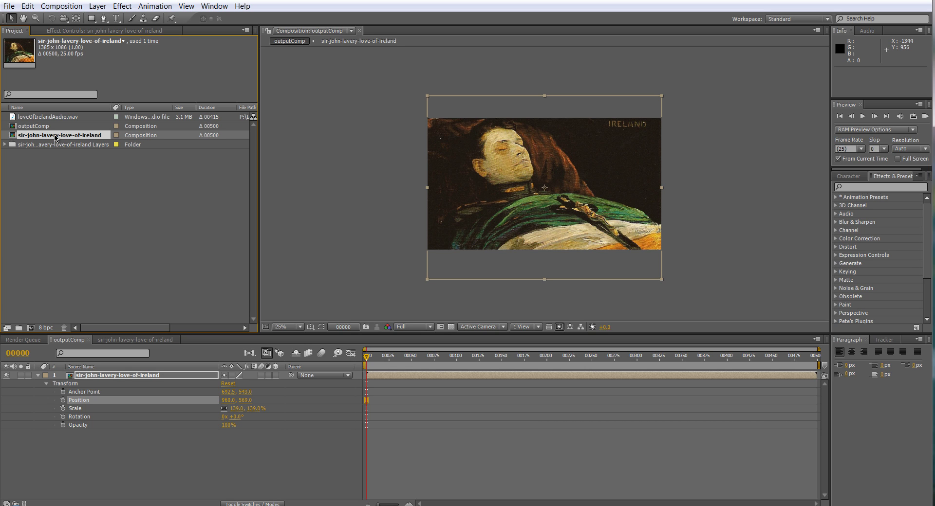
double_click(55, 136)
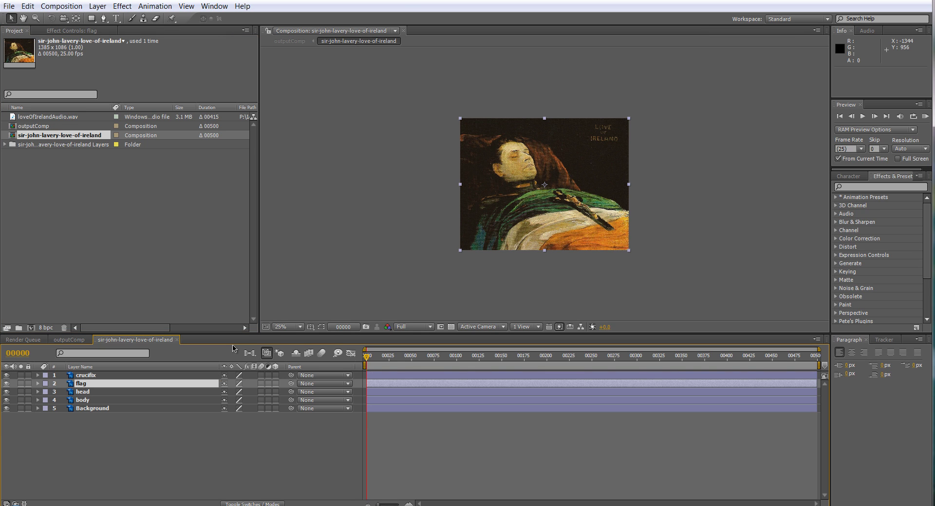
click(459, 357)
drag(477, 359, 394, 356)
drag(50, 121, 121, 440)
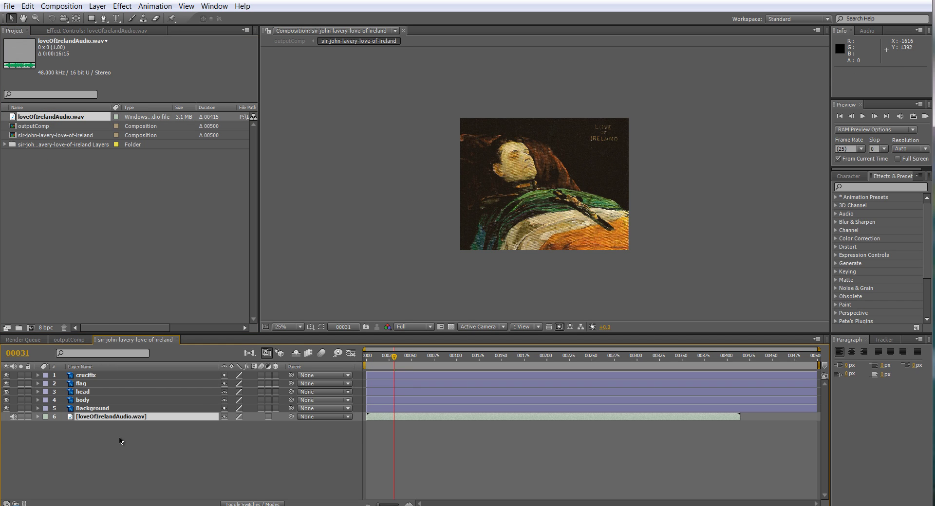
Play a RAM preview of the composition with its audio from frame 0, and stop it
drag(394, 360, 366, 360)
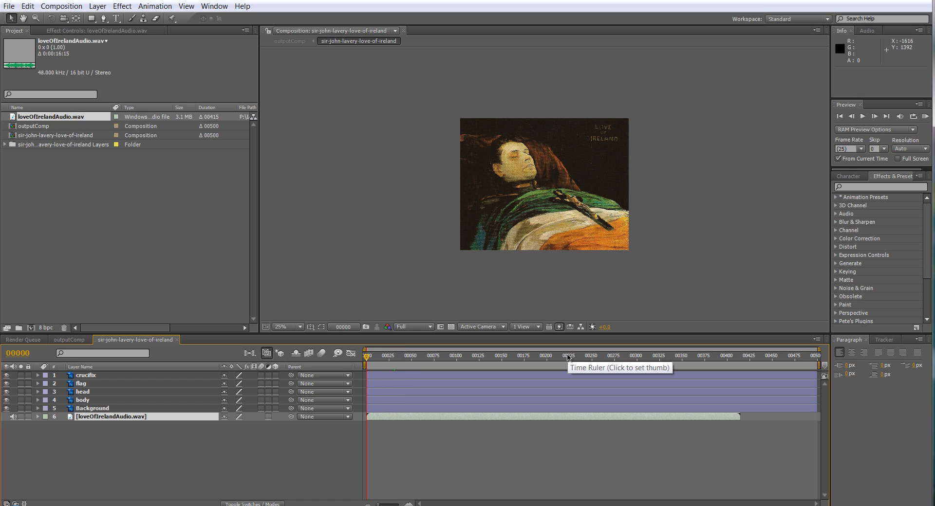
click(925, 118)
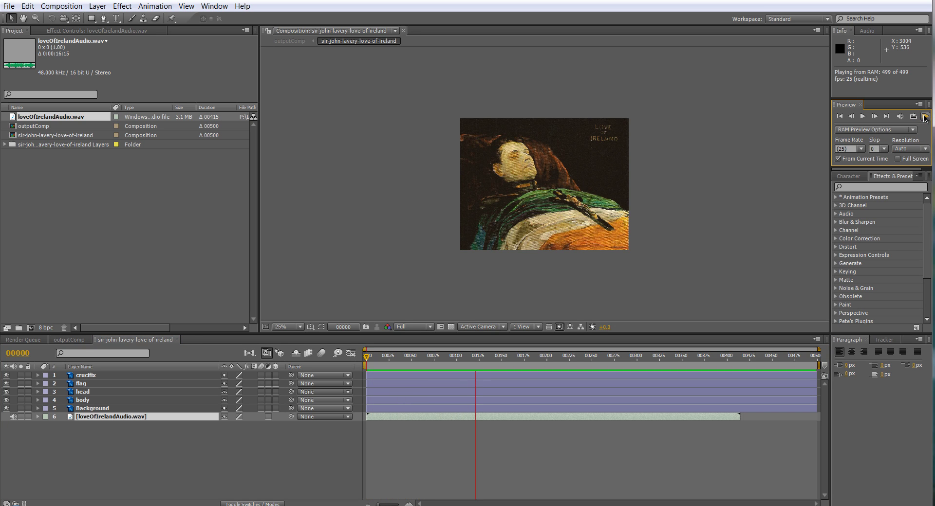
click(901, 113)
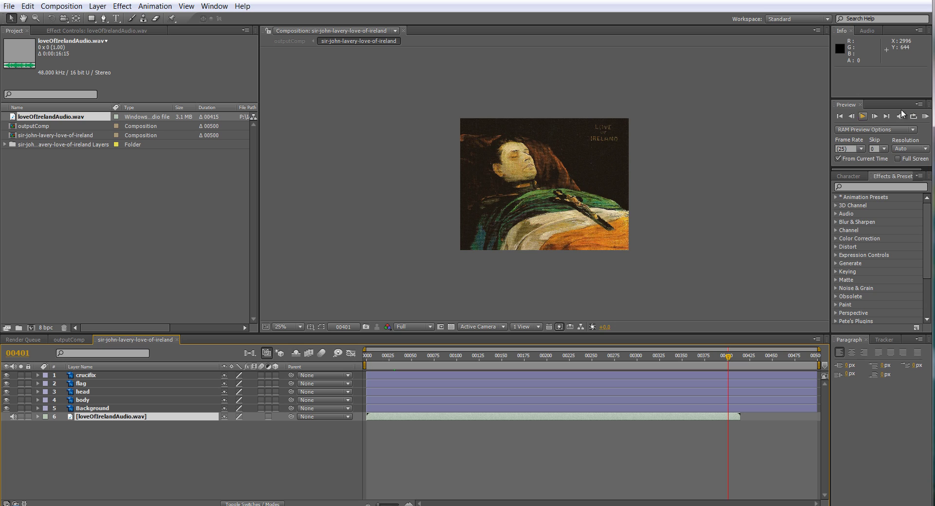
Play a RAM preview from frame 171 with From Current Time enabled, and stop it
click(840, 159)
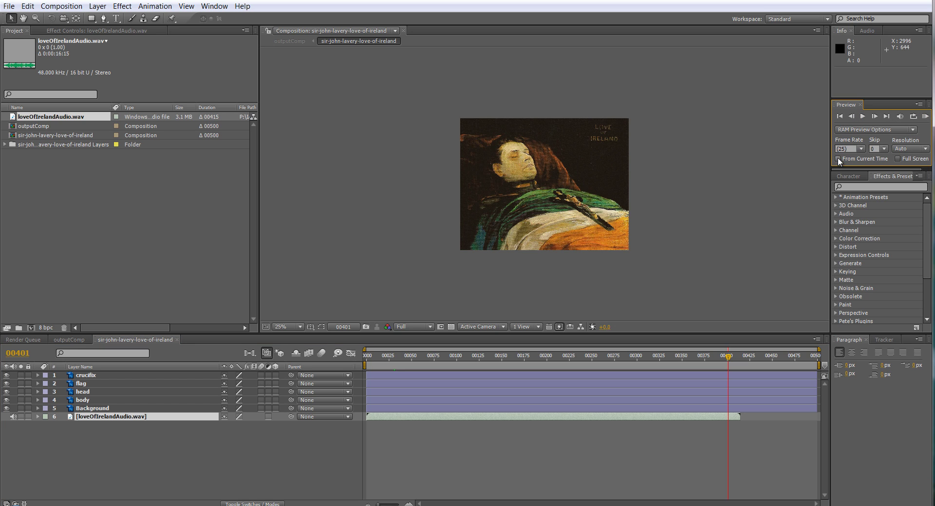
click(837, 159)
drag(431, 361, 521, 361)
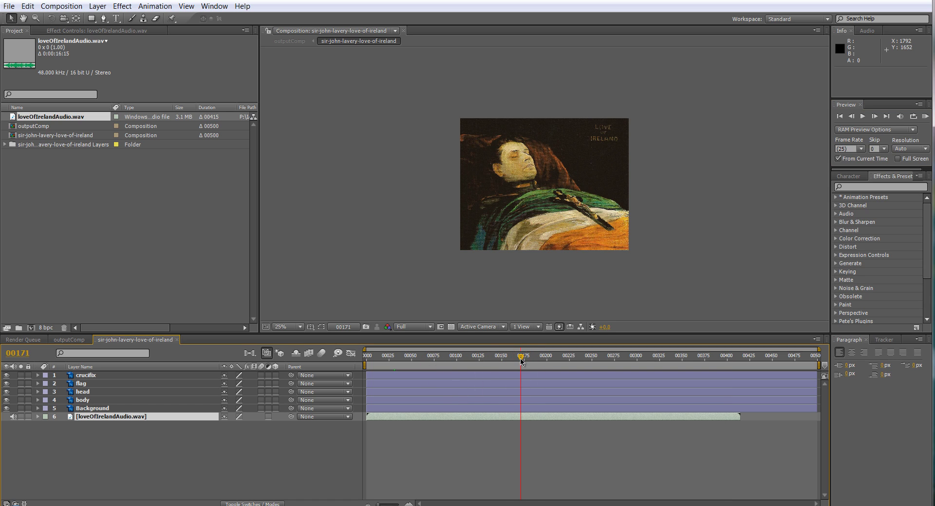
click(925, 117)
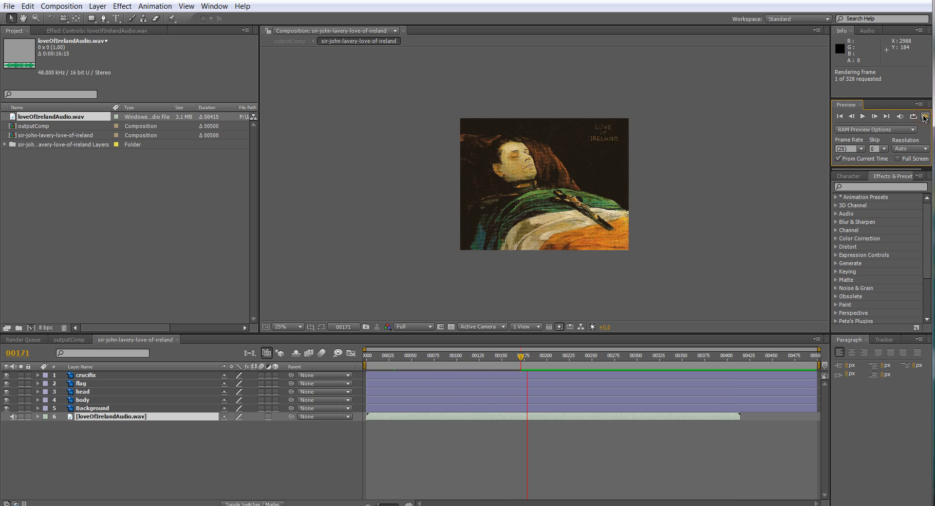
click(924, 117)
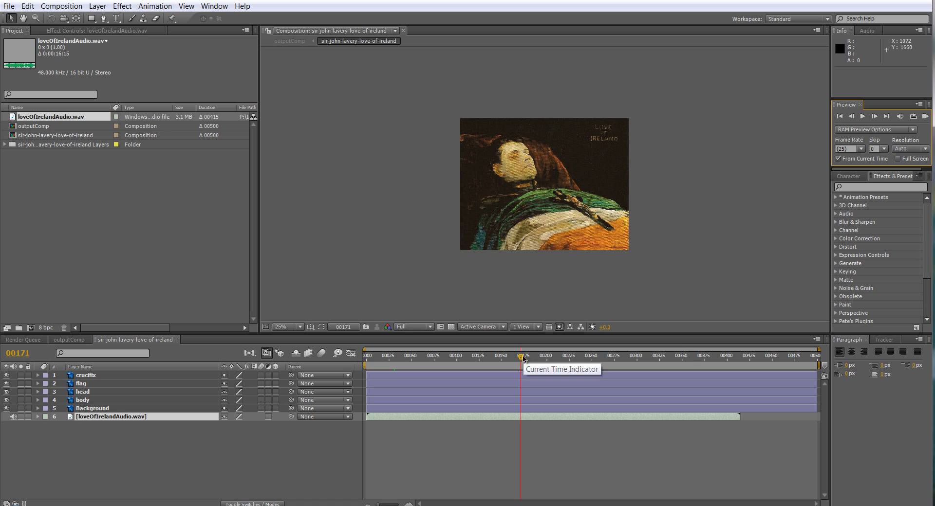
Display the waveform of the loveOfIrelandAudio.wav layer in the timeline
click(38, 417)
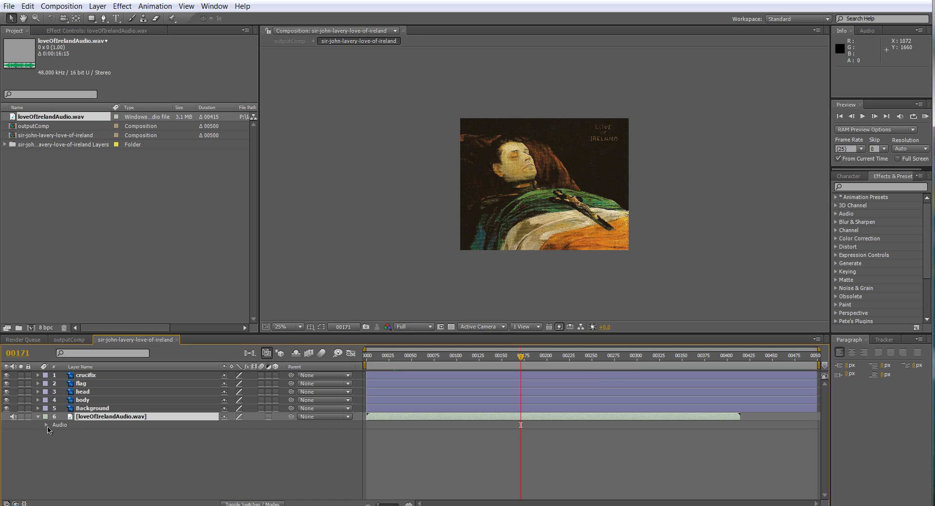
click(47, 425)
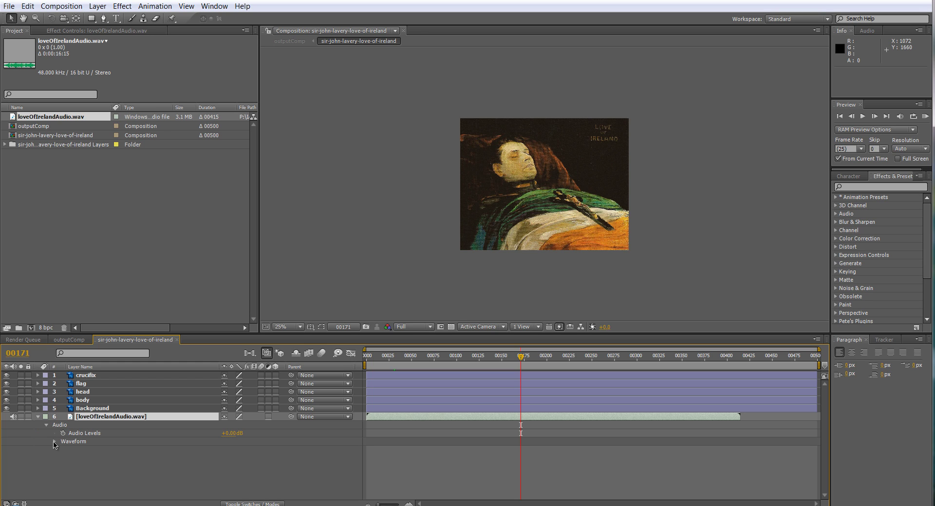
click(54, 442)
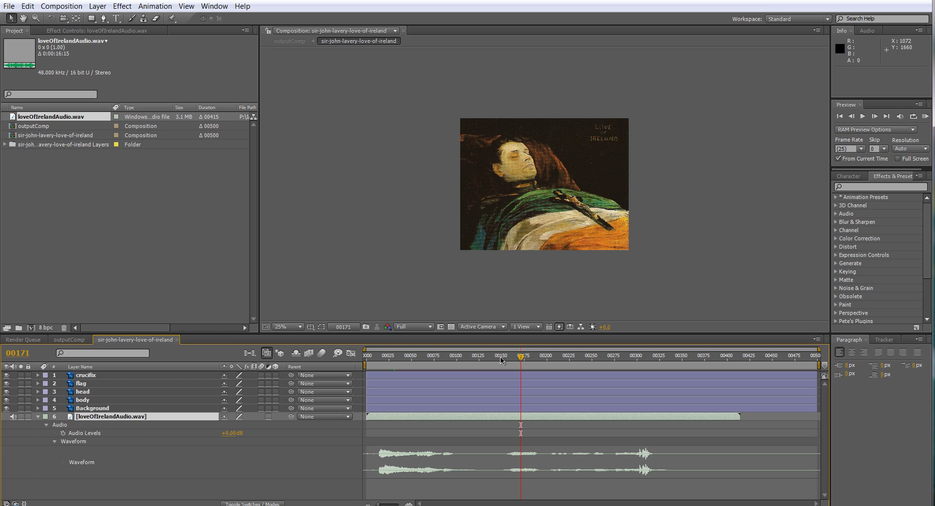
Scrub along the audio waveform past frames 156 and 323, and return to frame 0
drag(516, 357, 379, 375)
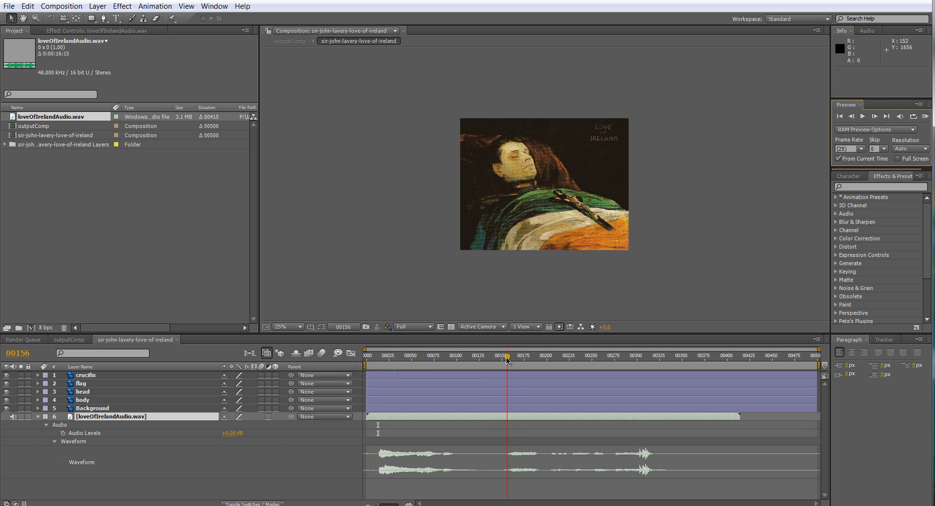
drag(506, 359, 658, 359)
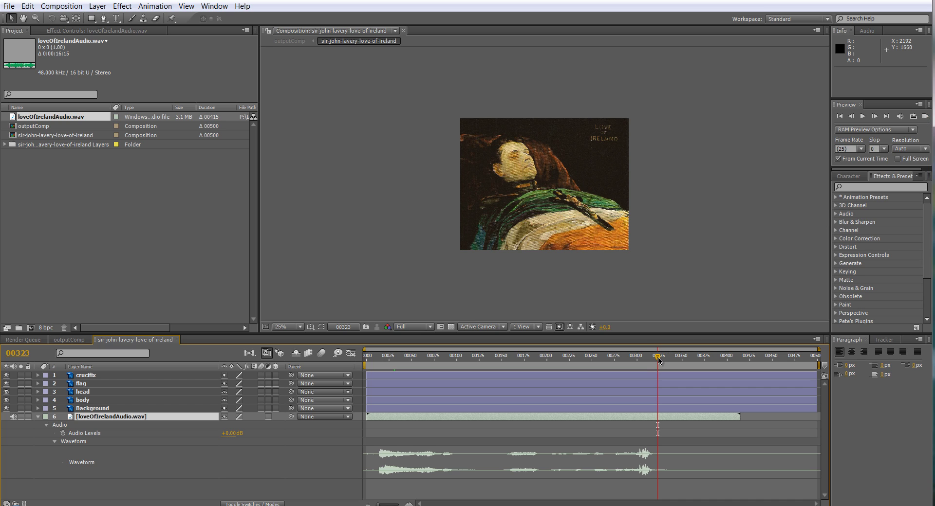
mouse_move(659, 360)
mouse_down()
mouse_move(612, 360)
mouse_move(649, 360)
mouse_up()
key(Home)
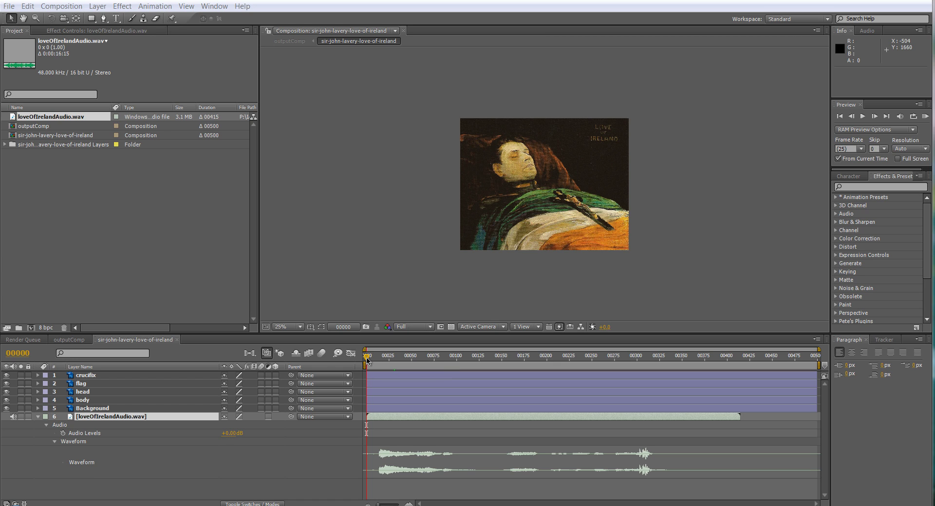
Try moving the flag layer on its own in the composition, and undo the move
click(90, 385)
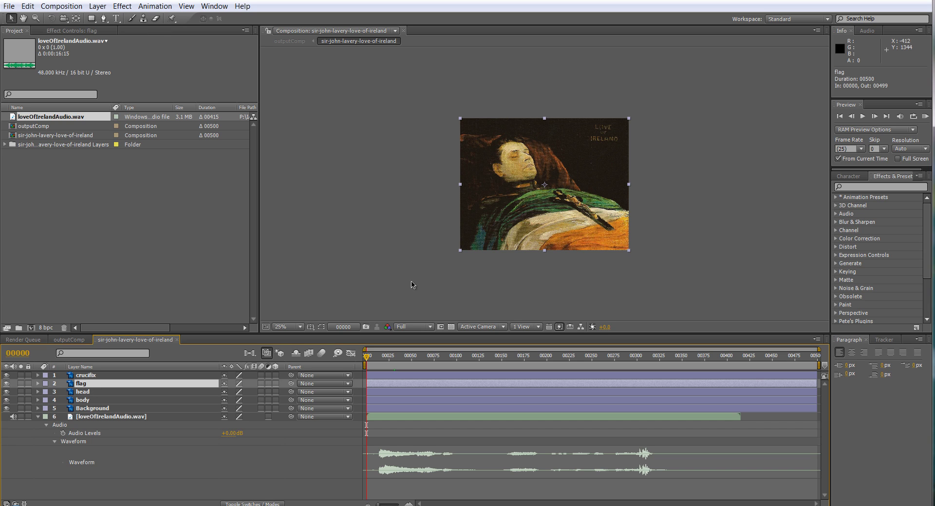
drag(552, 215, 549, 214)
key(ctrl+z)
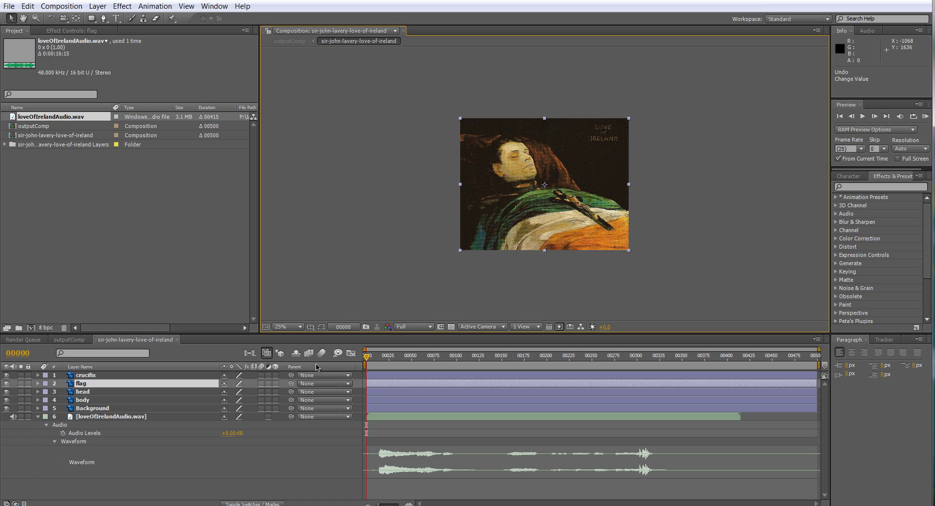
Parent the crucifix layer to flag, test it by moving the flag and undoing the move, and parent the head layer to body
click(340, 376)
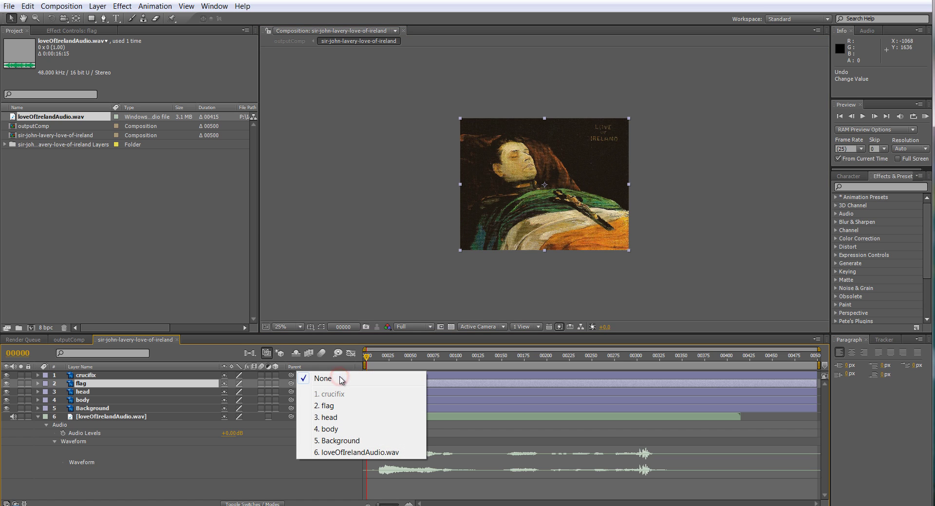
click(336, 407)
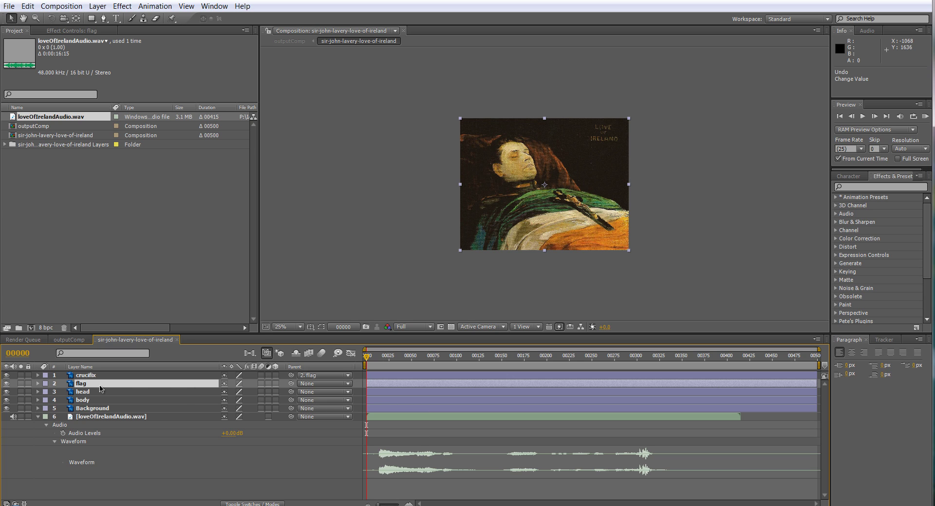
drag(545, 238, 540, 237)
key(ctrl+z)
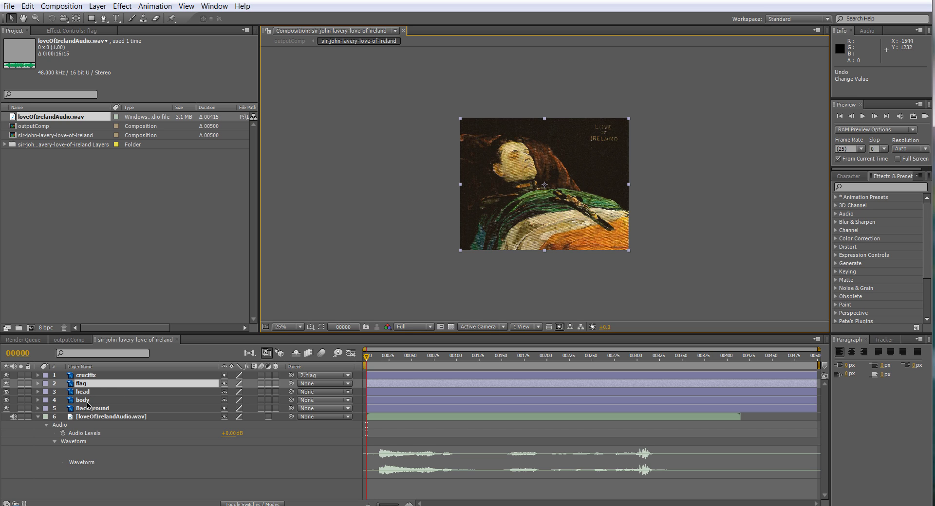
click(334, 394)
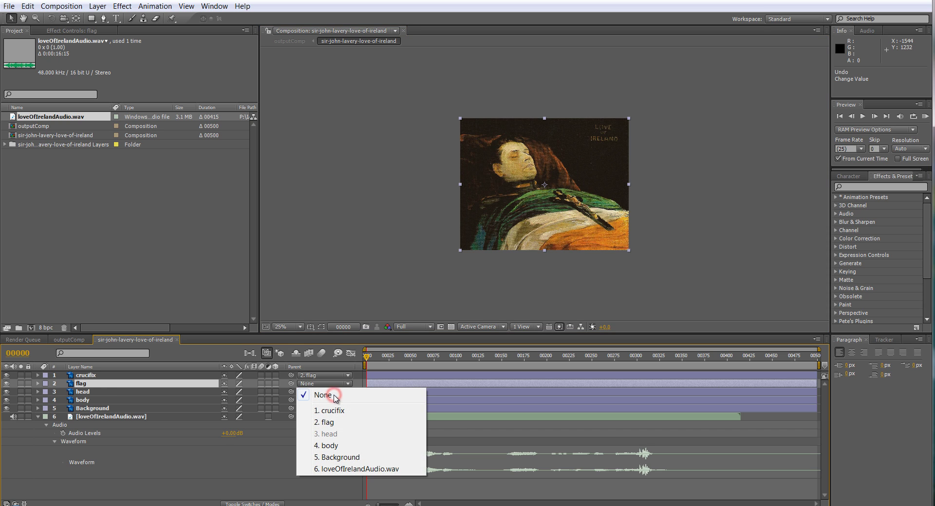
click(342, 446)
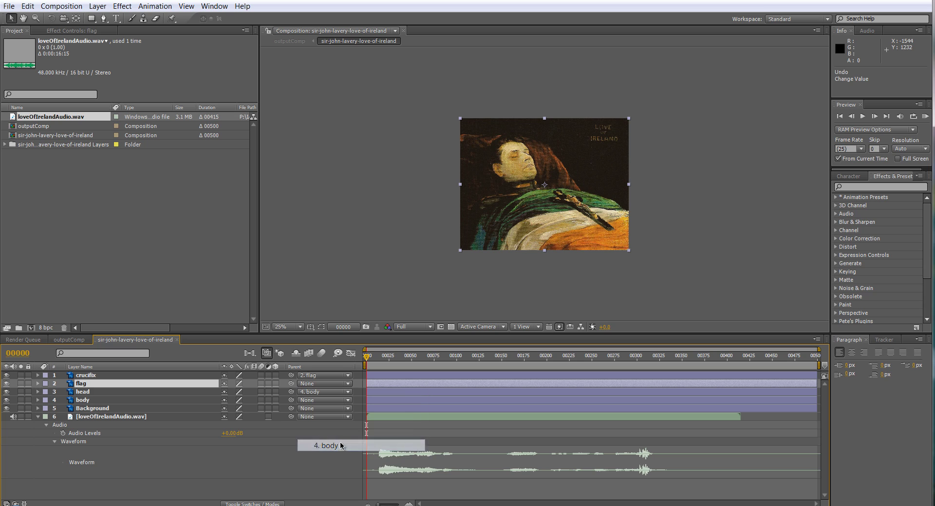
Move the head layer's anchor point to the back of the neck at about 416.5, 491, then test a rotation and undo it
click(702, 356)
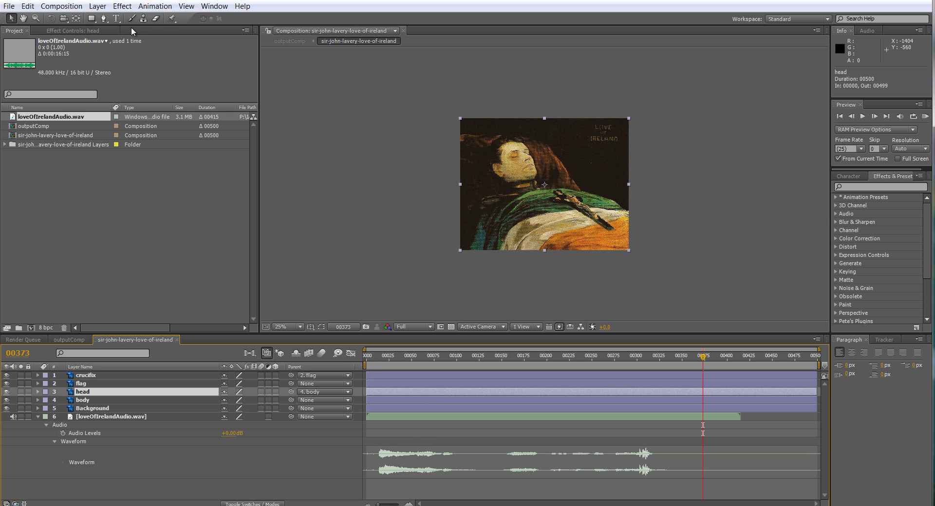
click(77, 18)
drag(544, 184, 511, 179)
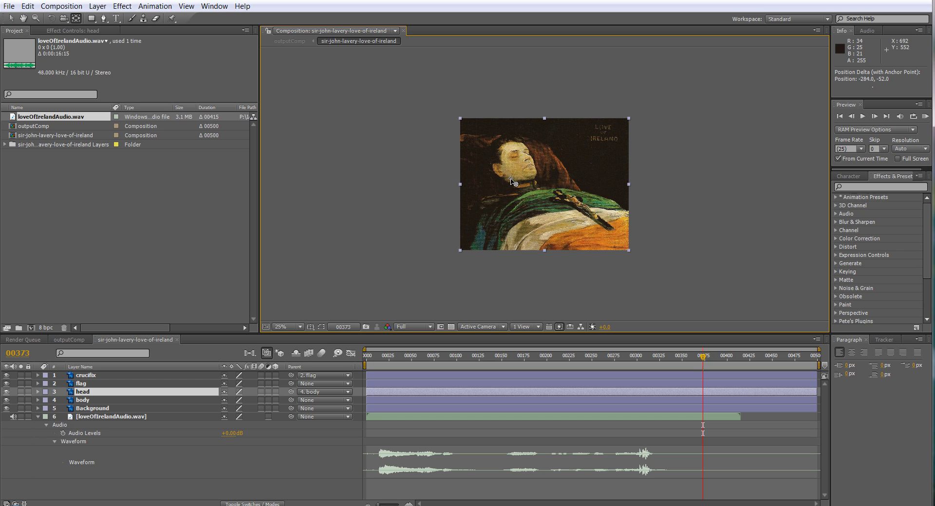
key(Return)
click(51, 19)
drag(522, 145, 520, 154)
key(ctrl+z)
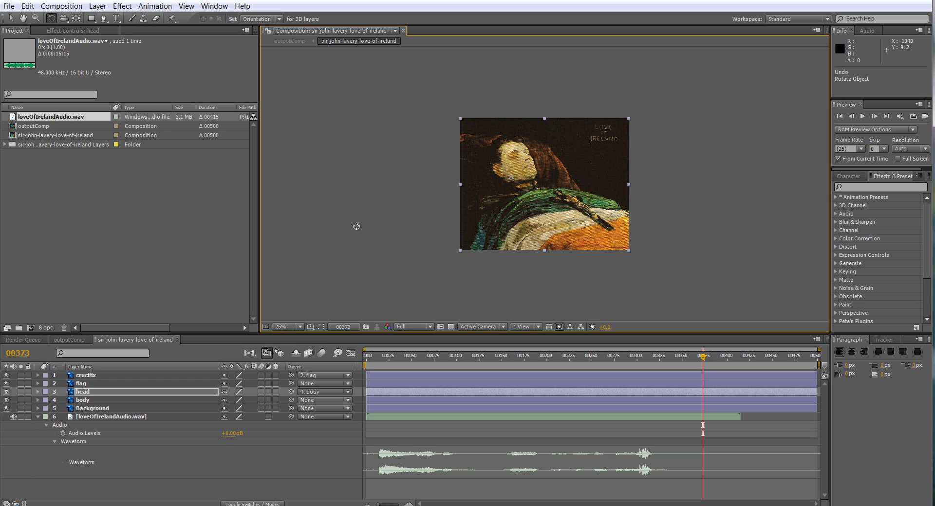
Move the crucifix layer's anchor point by about 296, 196 to the middle of the cross, then test a rotation and undo it
click(93, 376)
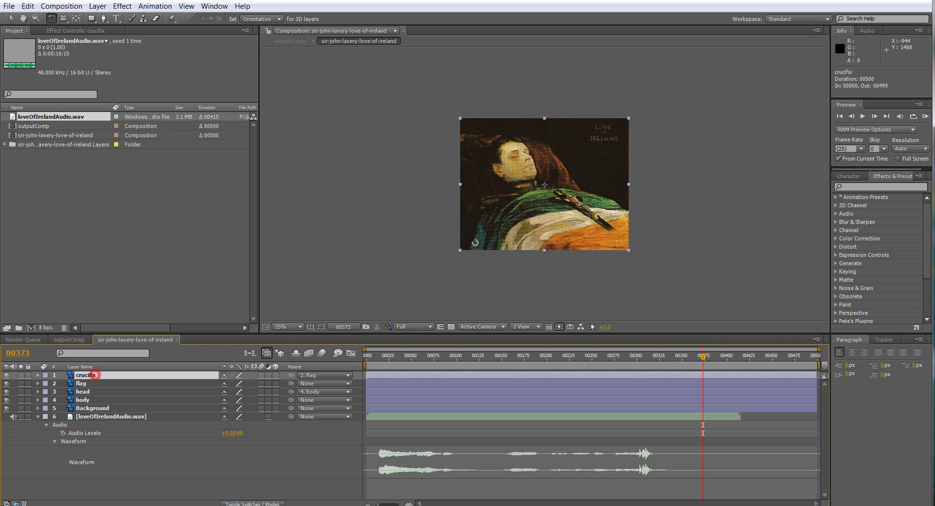
click(76, 18)
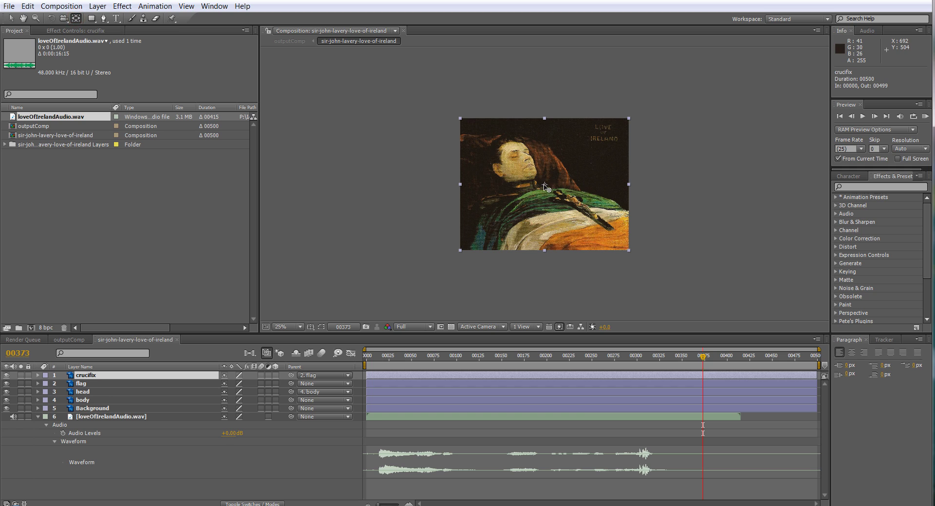
drag(545, 186, 584, 213)
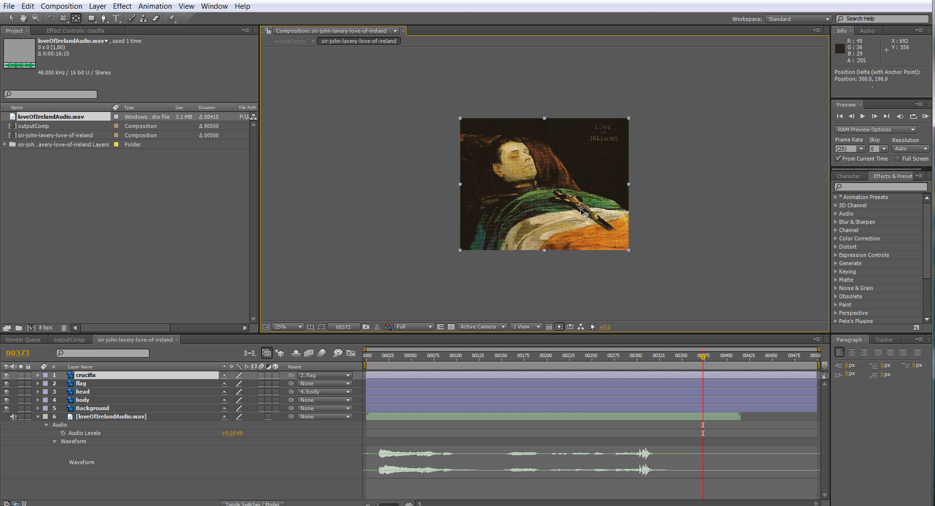
key(Return)
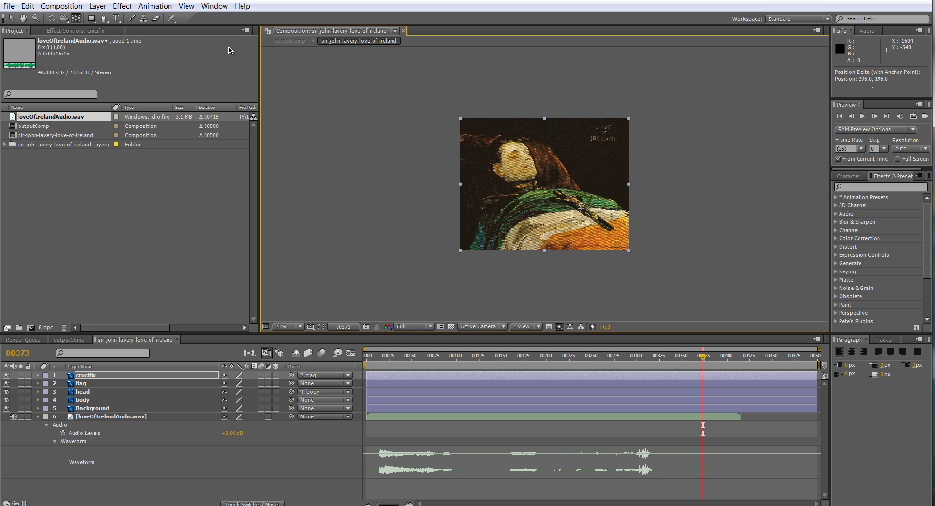
click(51, 19)
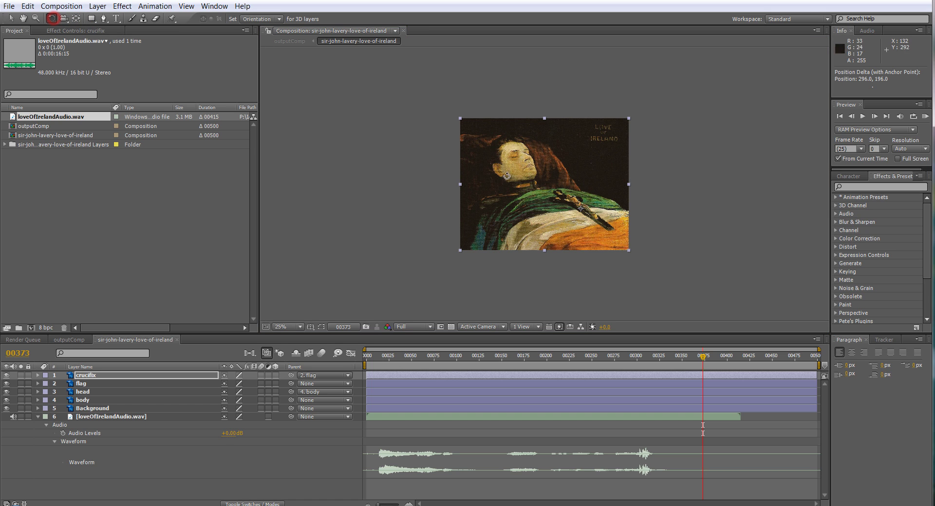
drag(579, 190, 535, 200)
key(ctrl+z)
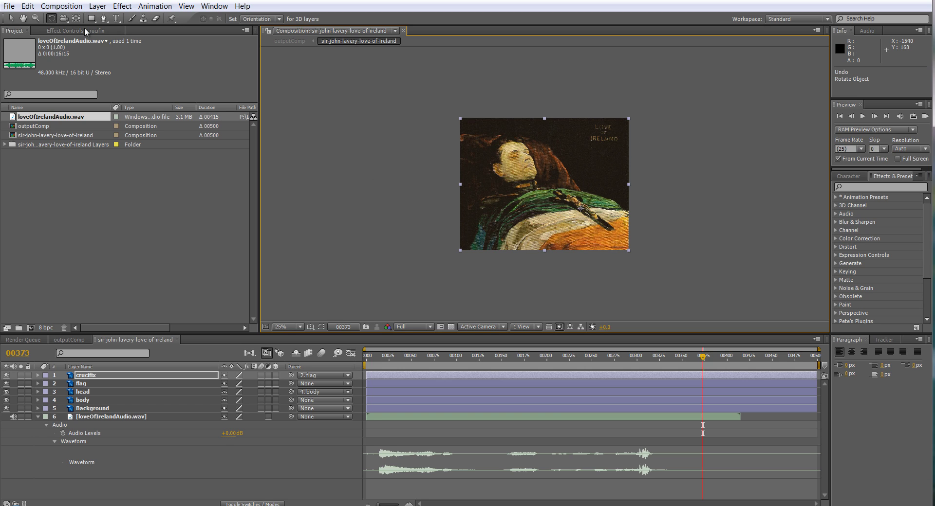
click(11, 19)
Enlarge the timeline area and set starting Position, Scale and Rotation keyframes for the flag layer at frame 42
key(Home)
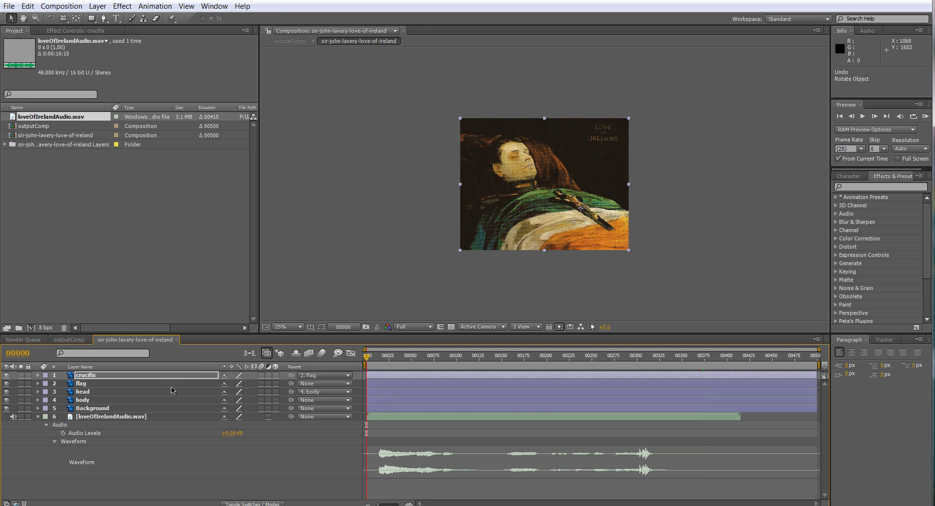
click(38, 384)
click(382, 356)
mouse_move(382, 356)
mouse_down()
mouse_move(488, 356)
mouse_move(383, 356)
mouse_up()
click(363, 353)
drag(721, 335, 712, 202)
drag(367, 230, 404, 249)
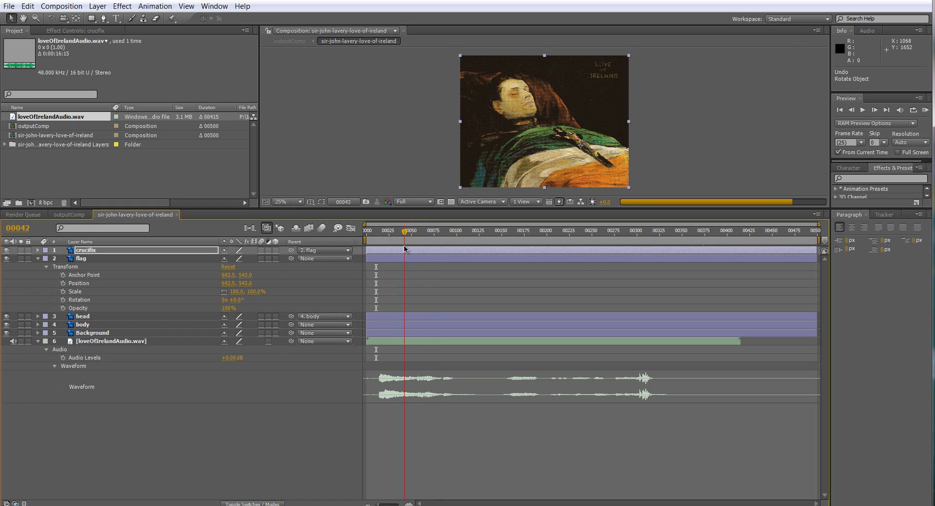
click(63, 284)
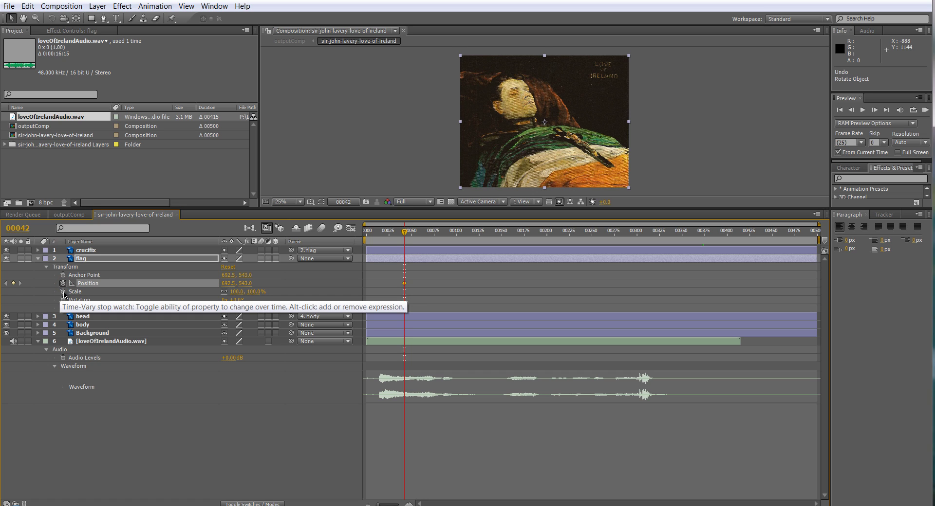
click(64, 292)
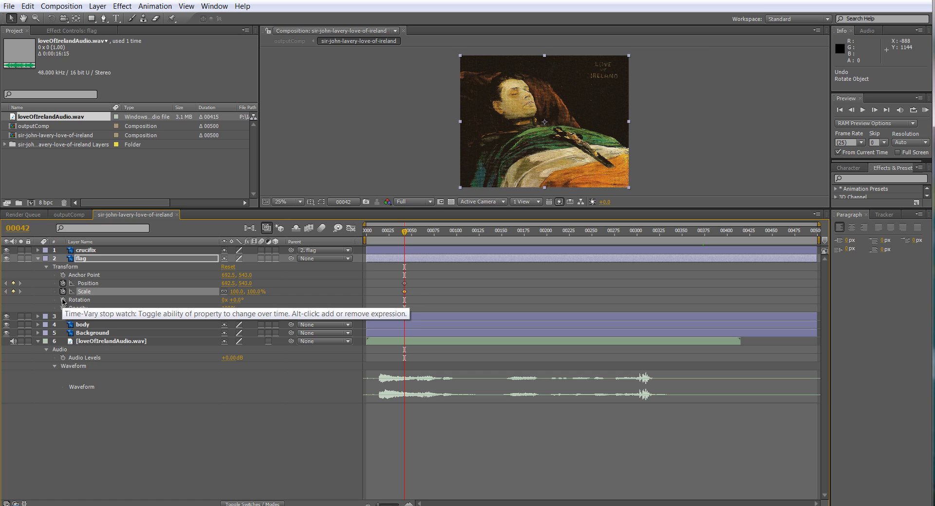
click(63, 299)
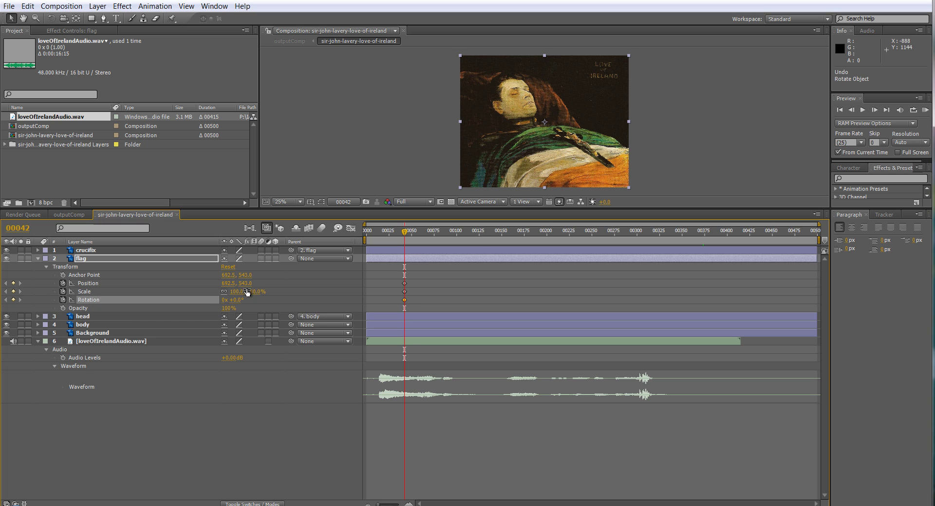
At frame 68, set the flag layer's Position to 692.5, 517.0 and its Scale to 106.0, 100.0%
drag(404, 232, 429, 236)
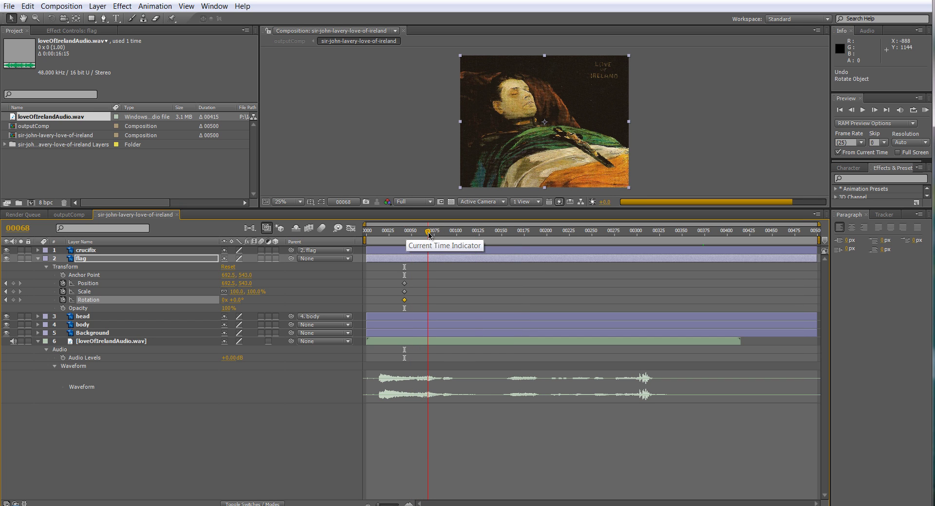
drag(244, 283, 225, 286)
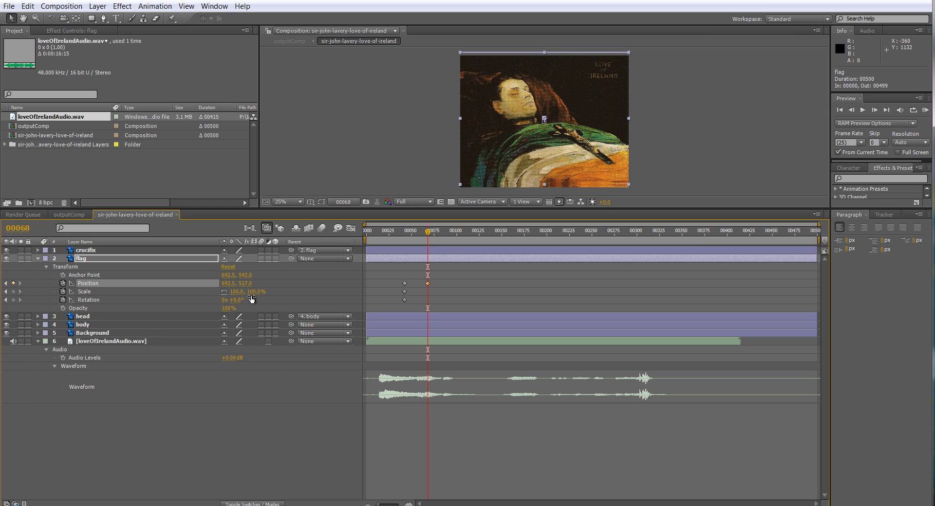
drag(238, 292, 239, 292)
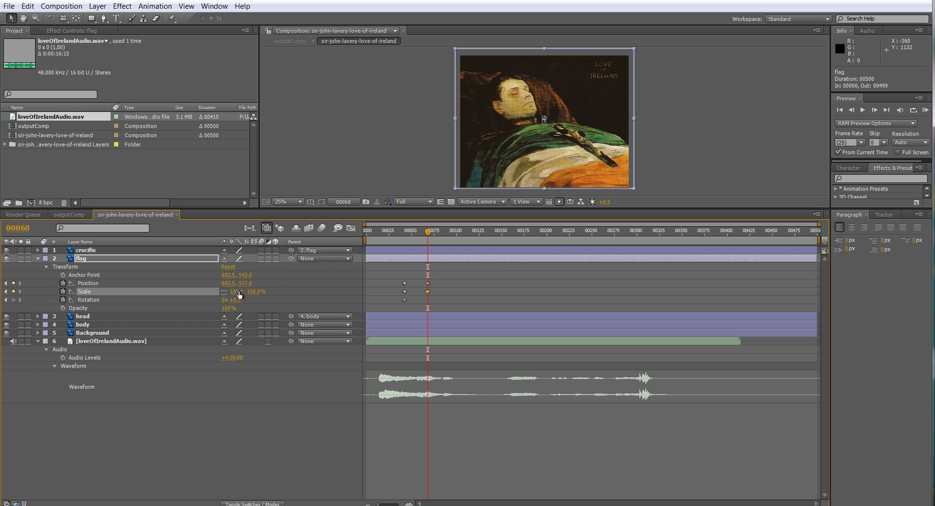
Copy the flag layer's Position and Scale keyframes from frame 68 to frame 75
mouse_move(427, 236)
mouse_down()
mouse_move(407, 237)
mouse_move(435, 239)
mouse_up()
drag(422, 278, 430, 300)
key(ctrl+v)
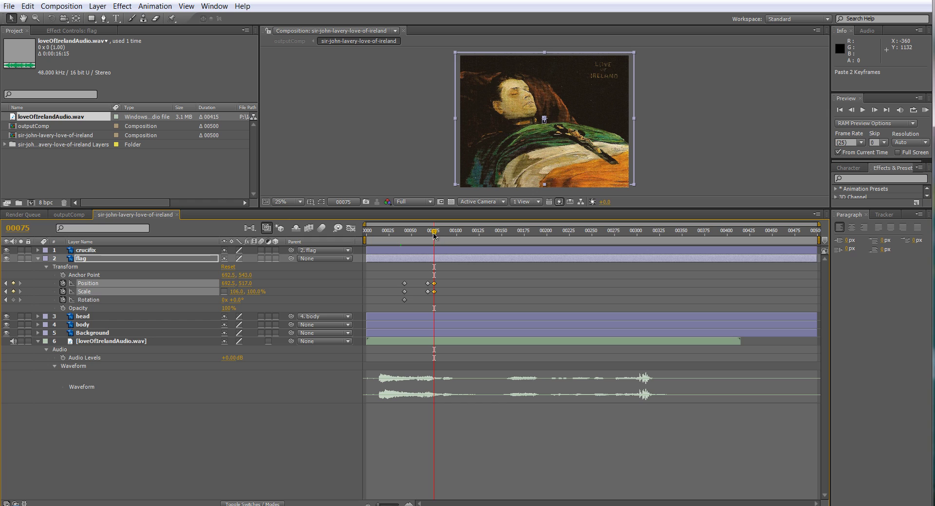
Copy the flag layer's Position, Scale and Rotation keyframes from frame 42 to frame 109
drag(435, 234, 465, 233)
drag(397, 273, 409, 307)
key(ctrl+c)
key(ctrl+v)
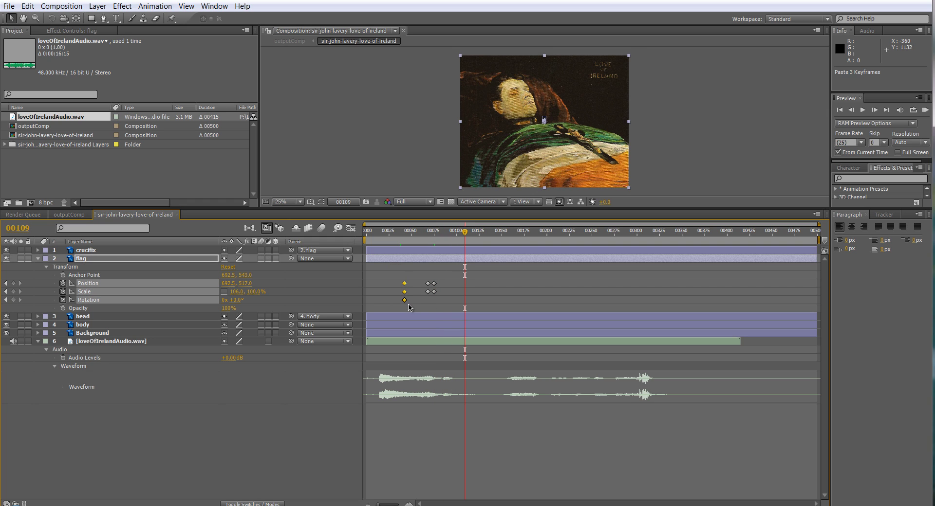
Play a RAM preview of the flag's movement from frame 35, and stop it
drag(465, 234, 397, 243)
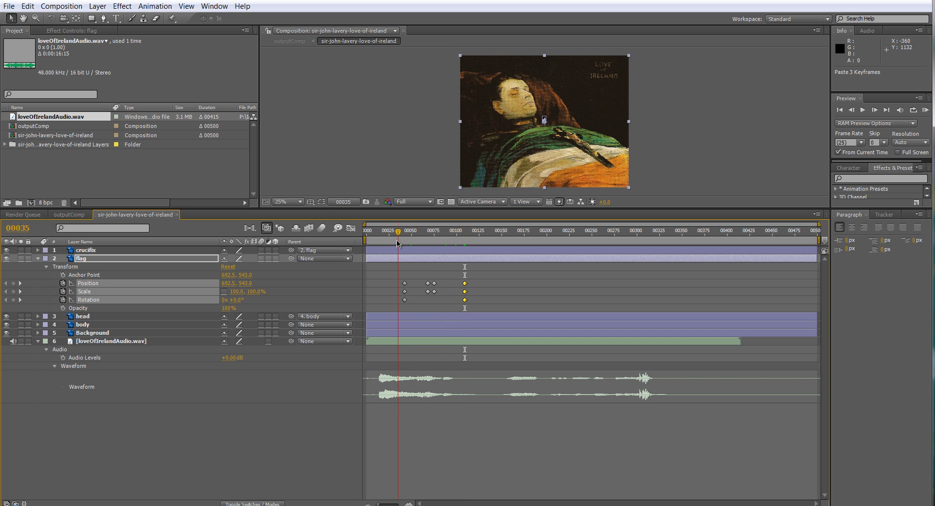
click(925, 110)
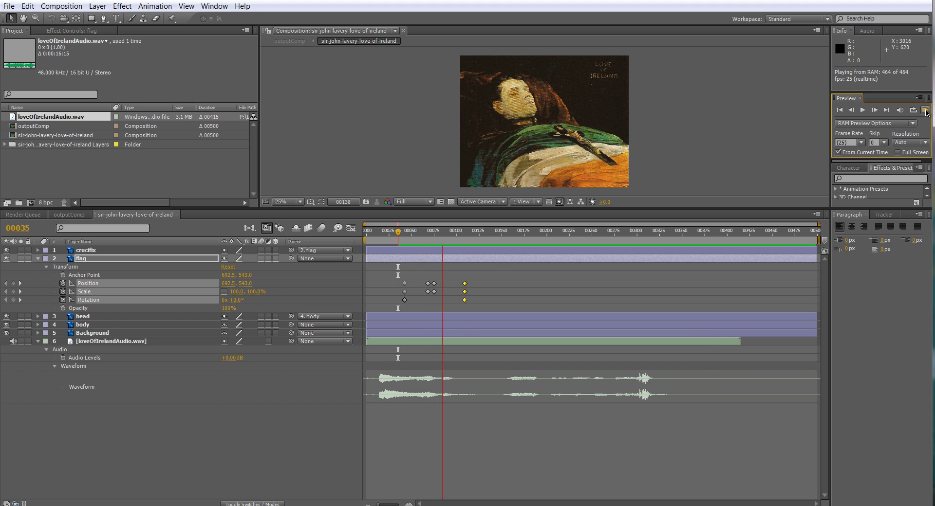
click(770, 234)
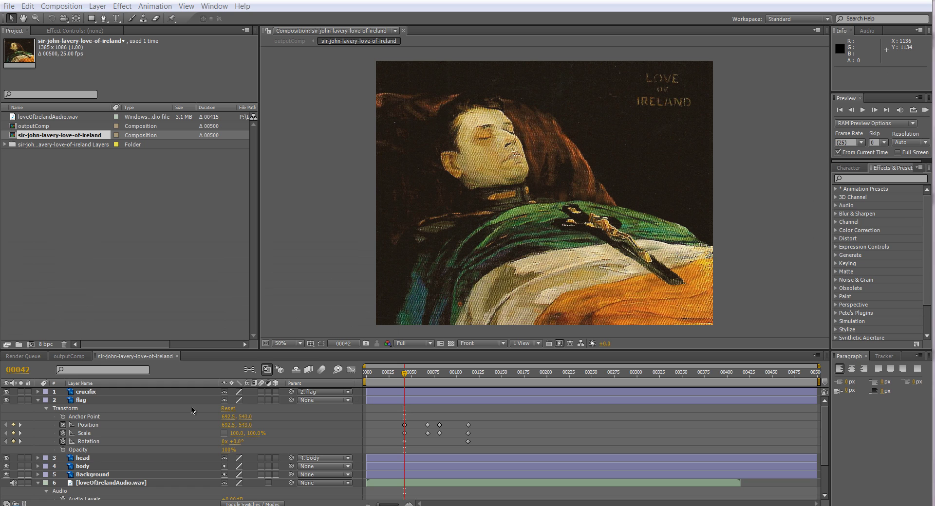
Show the head layer's transform properties and set starting Position and Rotation keyframes for it at frame 42
click(41, 458)
click(39, 458)
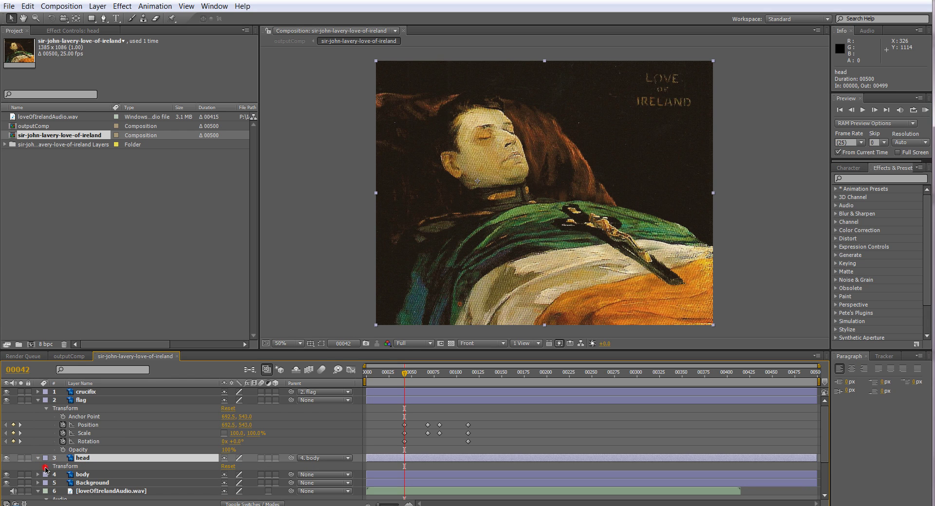
click(47, 467)
scroll(131, 461, down, 2)
click(365, 374)
drag(365, 374, 404, 374)
click(63, 446)
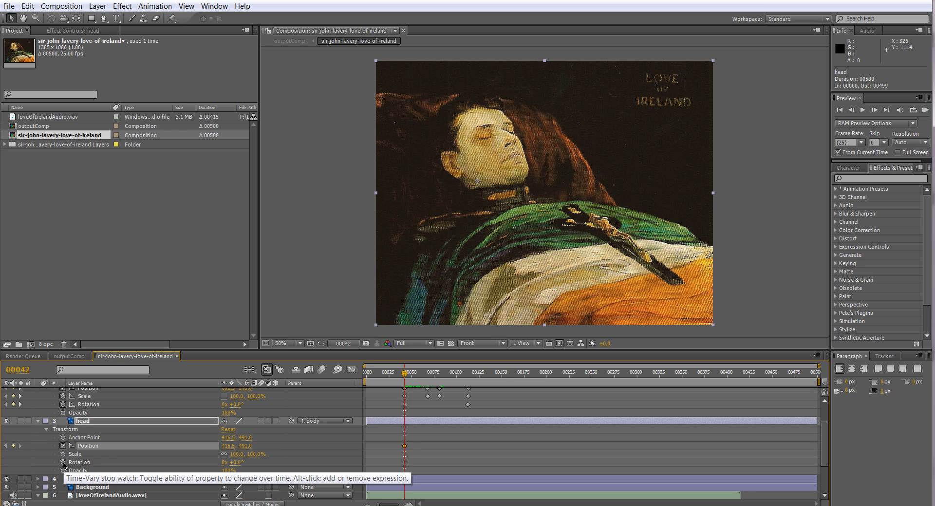
click(64, 462)
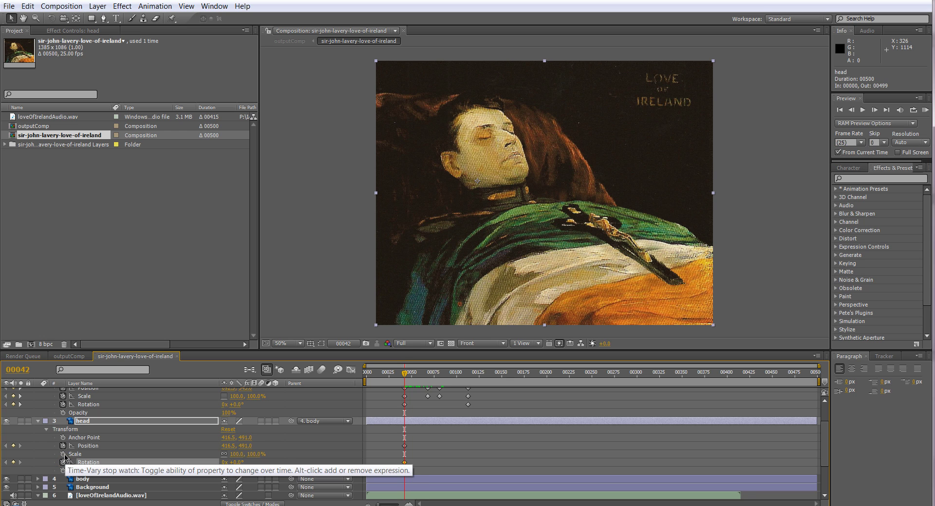
Add a Scale keyframe to the head layer at frame 42 and set its Rotation to -5° at frame 62
click(63, 454)
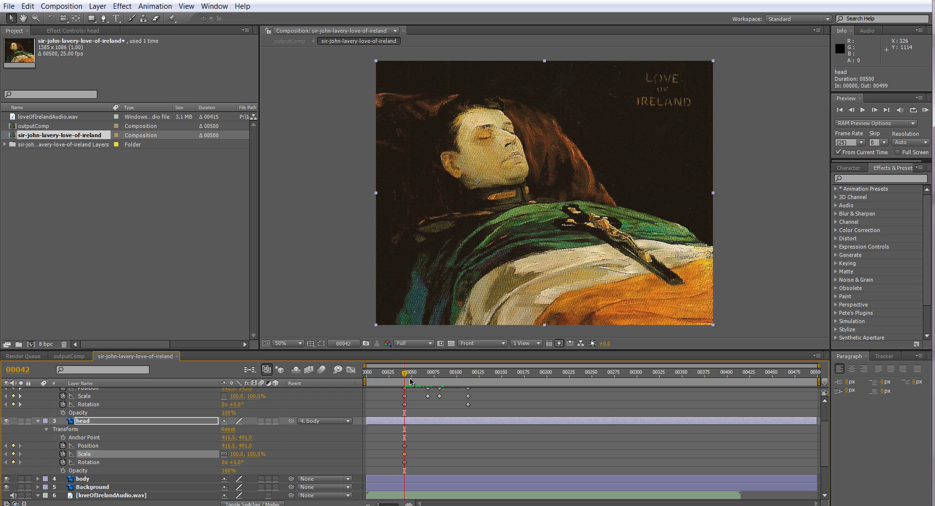
drag(405, 373, 424, 374)
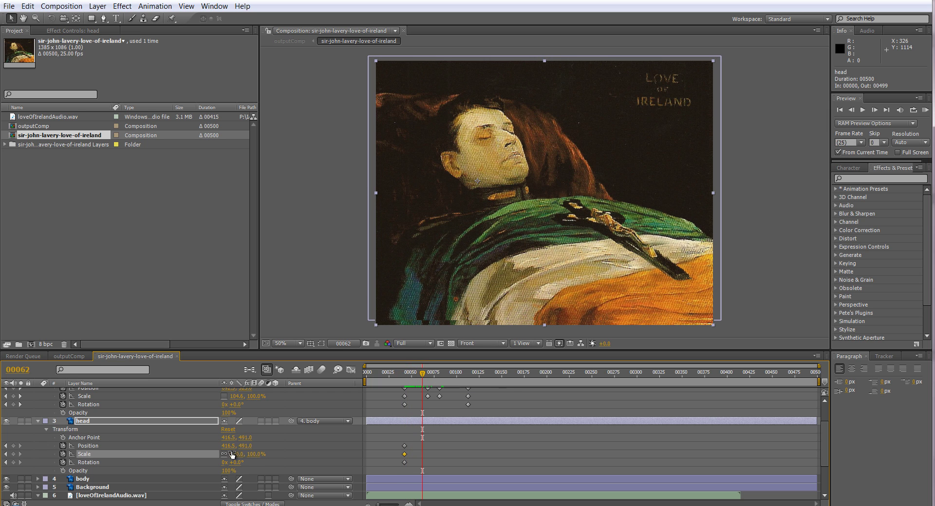
mouse_move(238, 462)
mouse_down()
mouse_move(227, 463)
mouse_move(235, 465)
mouse_up()
Add a Rotation keyframe at frame 74 that holds the head layer at -5°
mouse_move(422, 376)
mouse_down()
mouse_move(409, 377)
mouse_move(432, 377)
mouse_up()
click(423, 462)
key(ctrl+c)
key(ctrl+v)
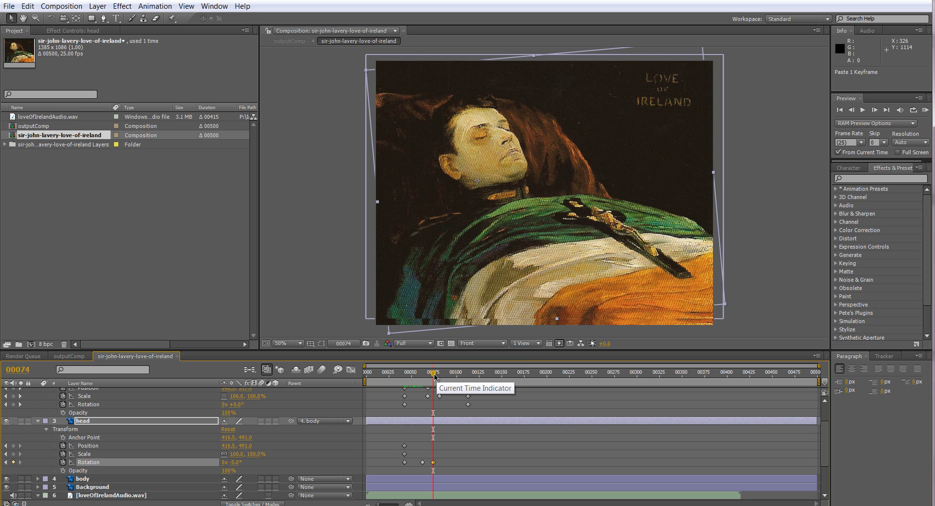
click(423, 463)
key(ctrl+c)
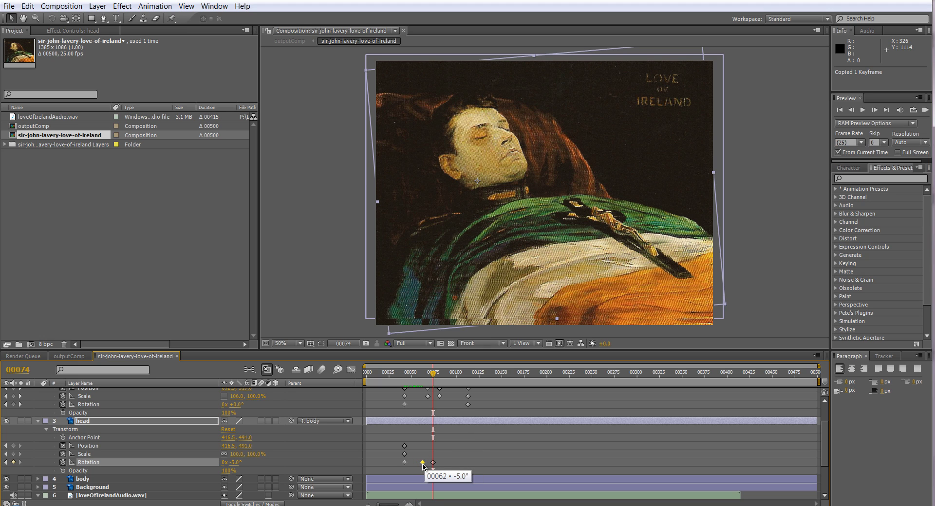
key(ctrl+z)
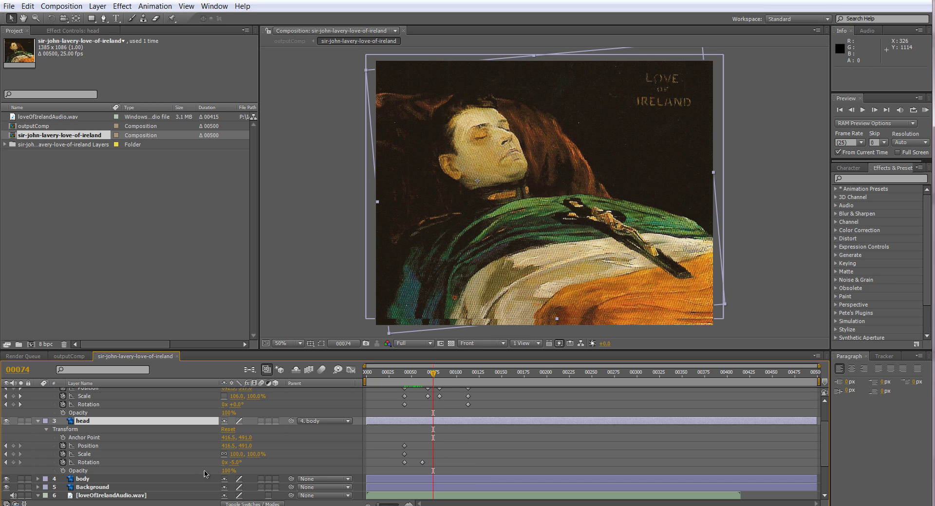
click(13, 463)
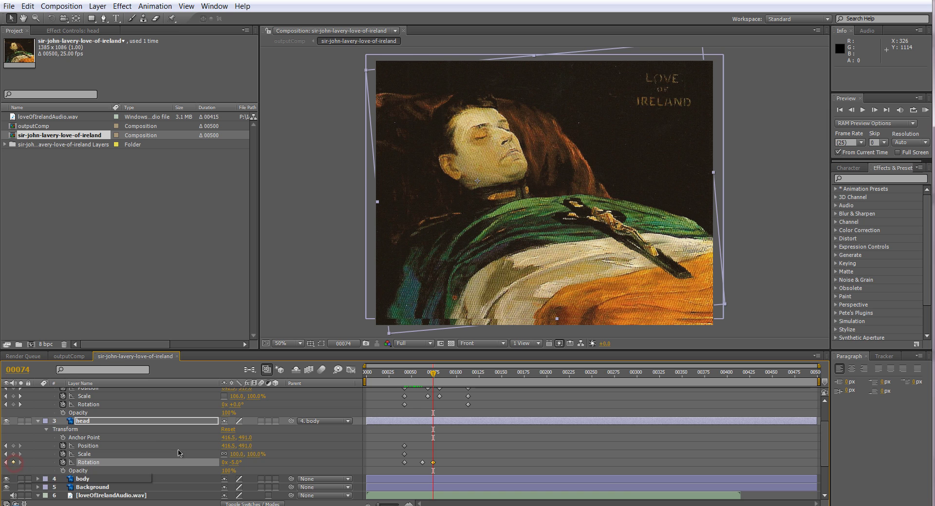
Copy the head layer's 0° Rotation keyframe to frame 98 and scrub back to check the motion
drag(434, 375, 457, 375)
key(ctrl+c)
key(ctrl+v)
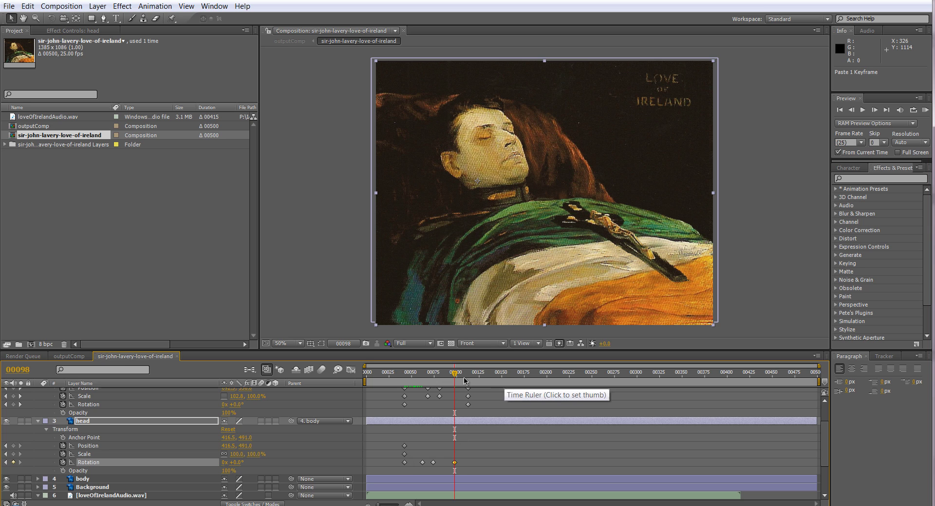
mouse_move(454, 373)
mouse_down()
mouse_move(396, 384)
mouse_move(449, 380)
mouse_up()
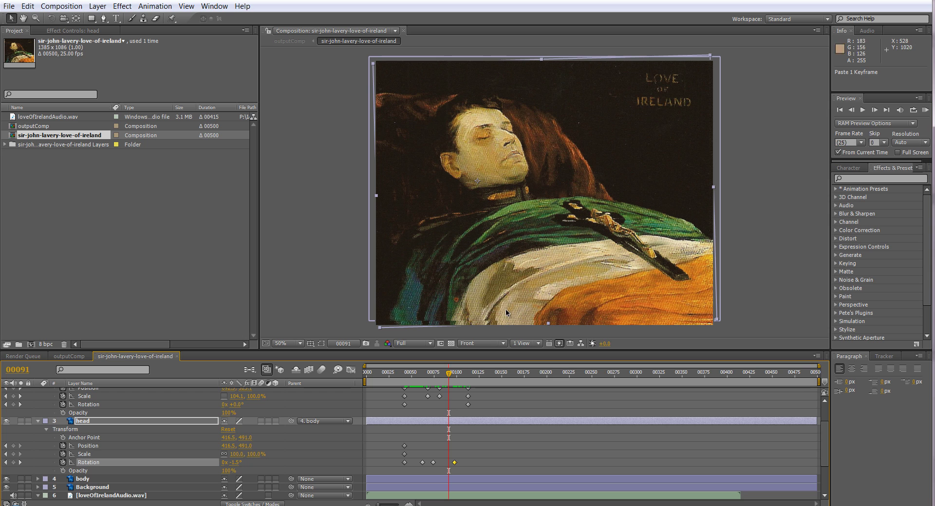
At frame 153, place puppet pins on the head layer at the chin, mouth and top of the hair
drag(458, 374, 504, 373)
click(172, 18)
click(508, 192)
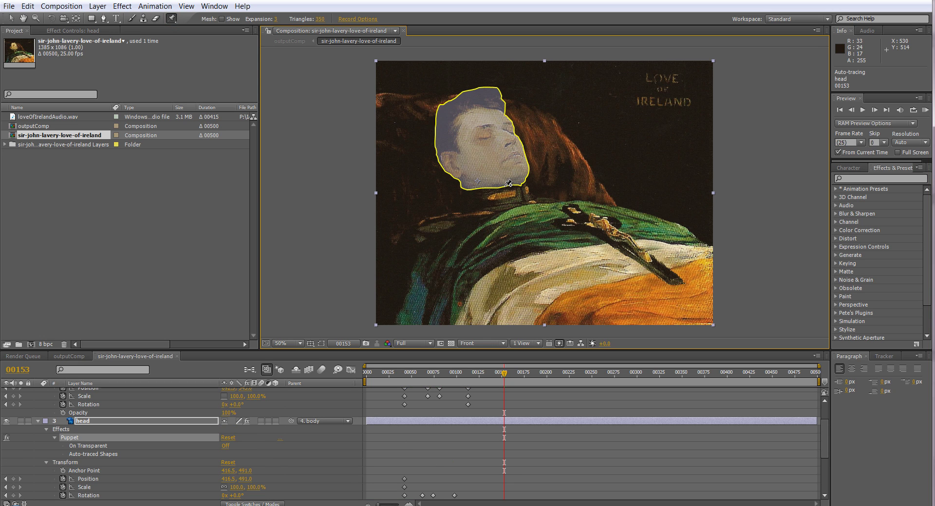
click(505, 186)
click(500, 157)
click(469, 97)
click(469, 98)
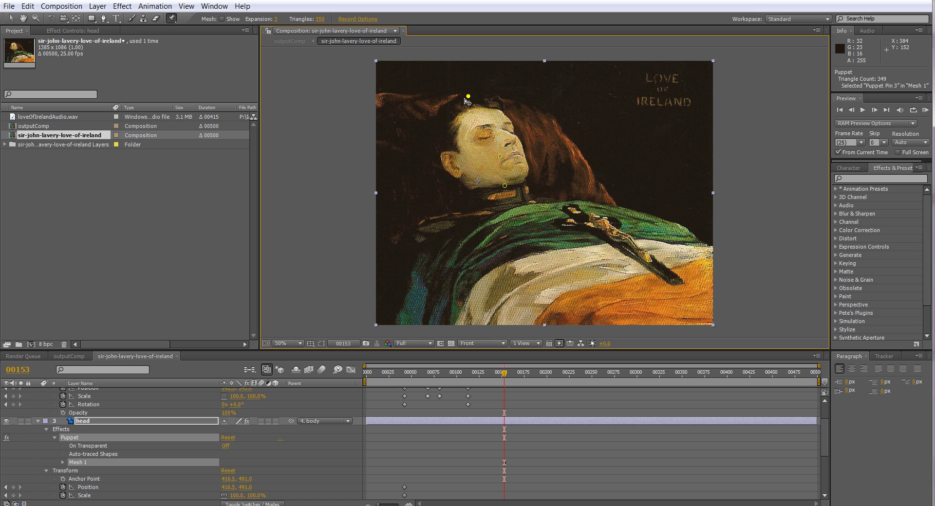
Try moving the puppet pin at the mouth to deform the face, and undo the move and all the pins
drag(500, 156, 511, 145)
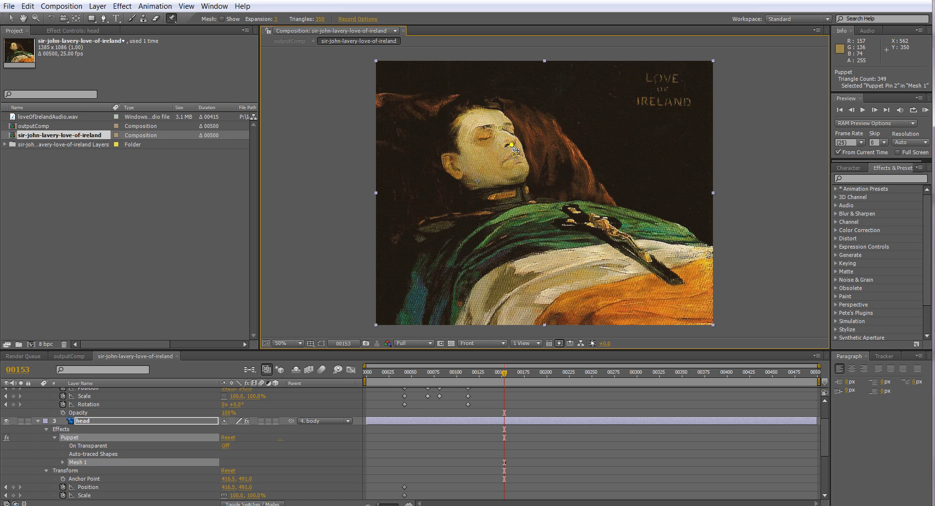
key(ctrl+z)
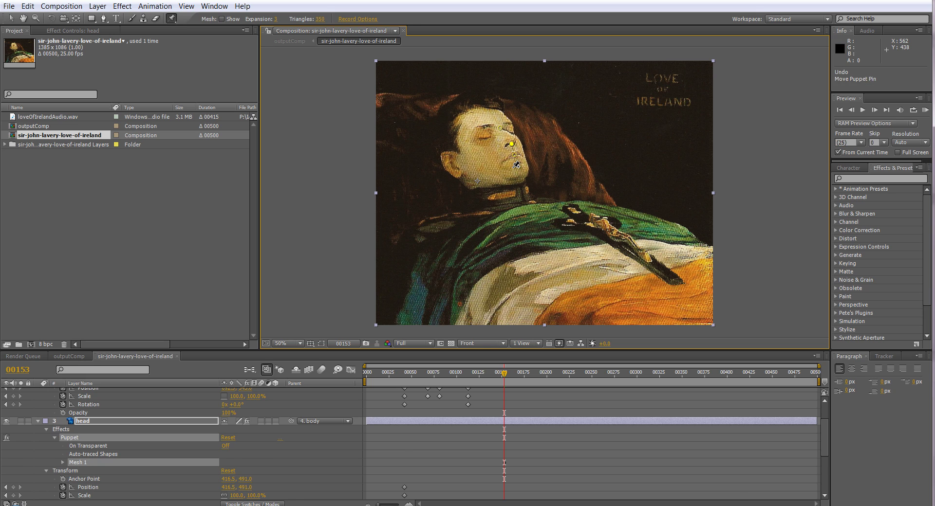
key(ctrl+z)
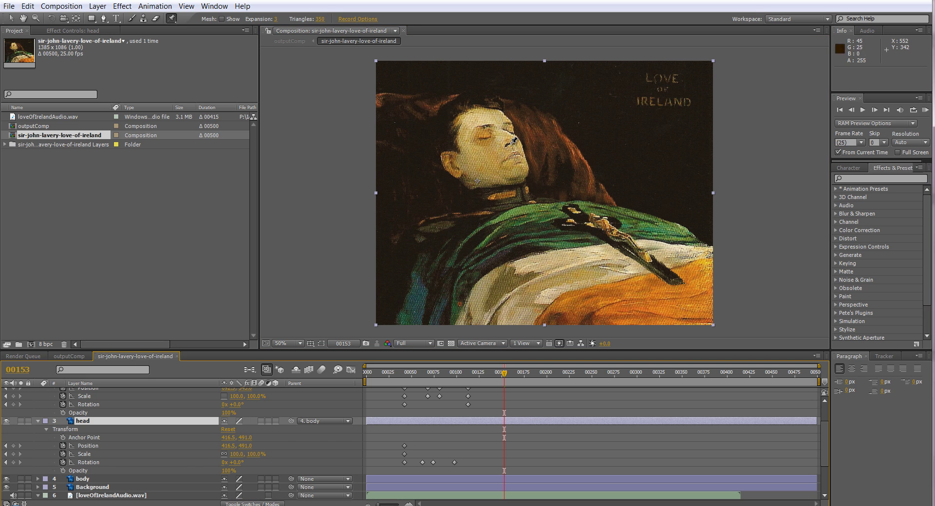
key(v)
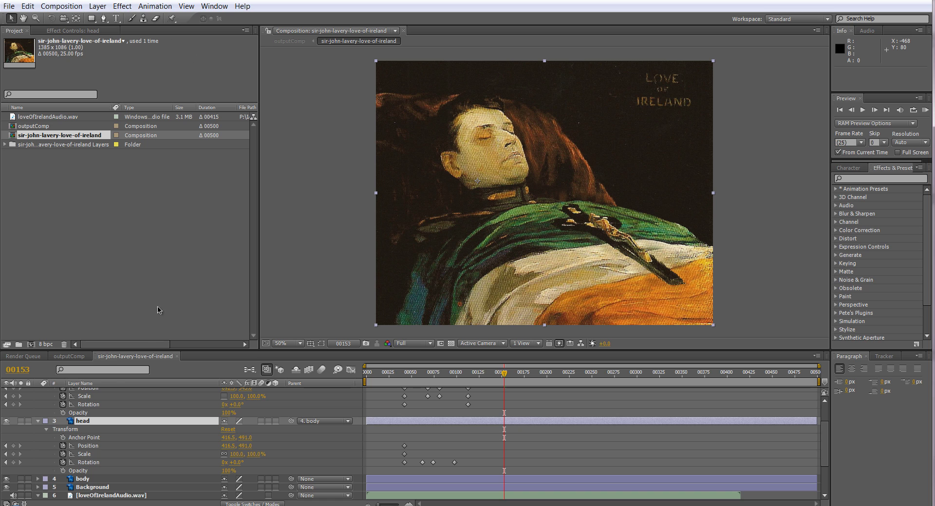
Apply the Mesh Warp effect to the head layer, try shifting a mesh point beside the nose and undo that shift
click(92, 427)
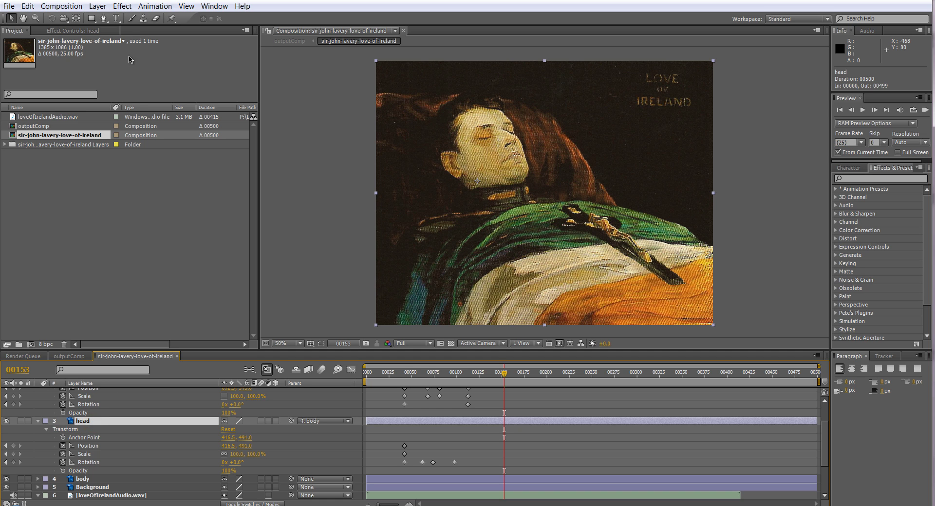
click(122, 6)
mouse_move(178, 118)
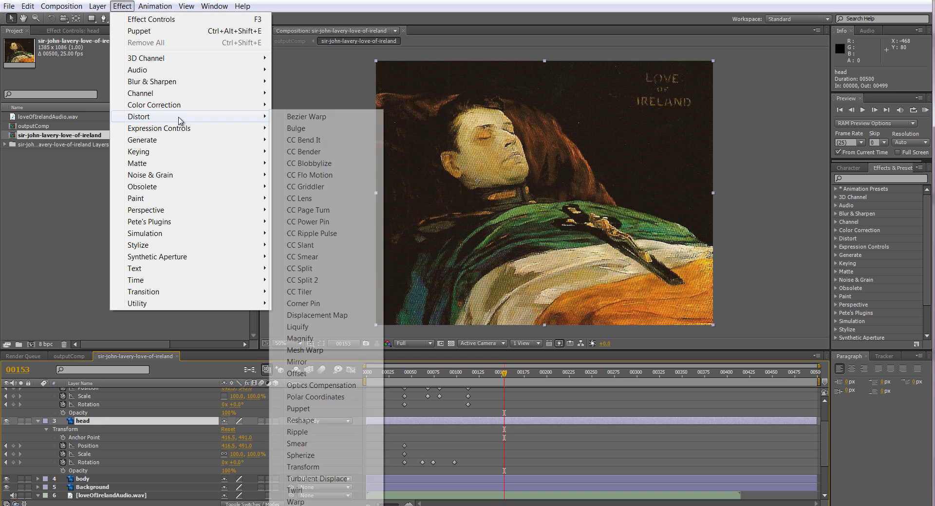
click(319, 350)
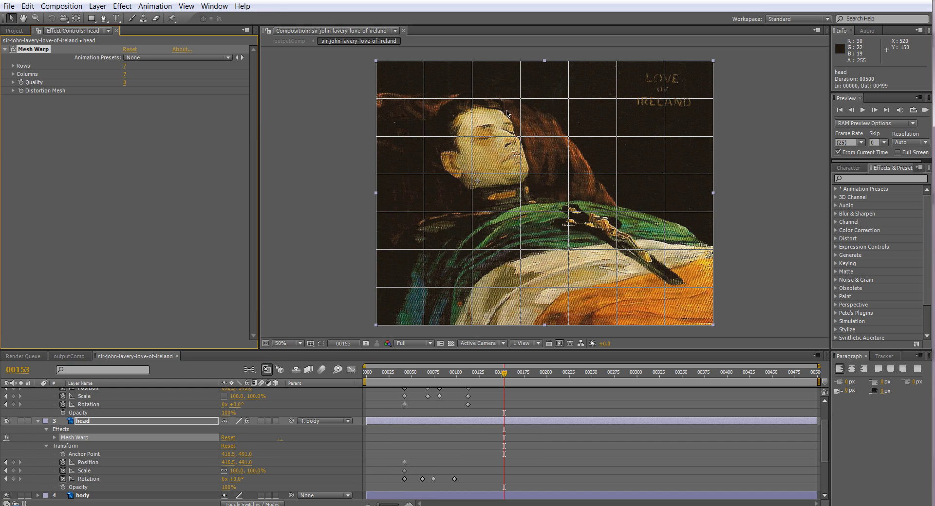
click(519, 138)
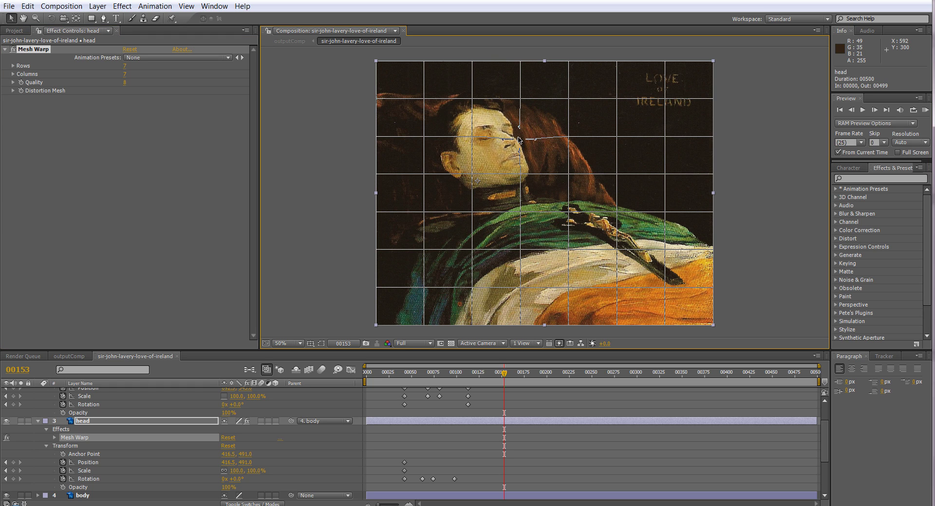
key(ctrl+z)
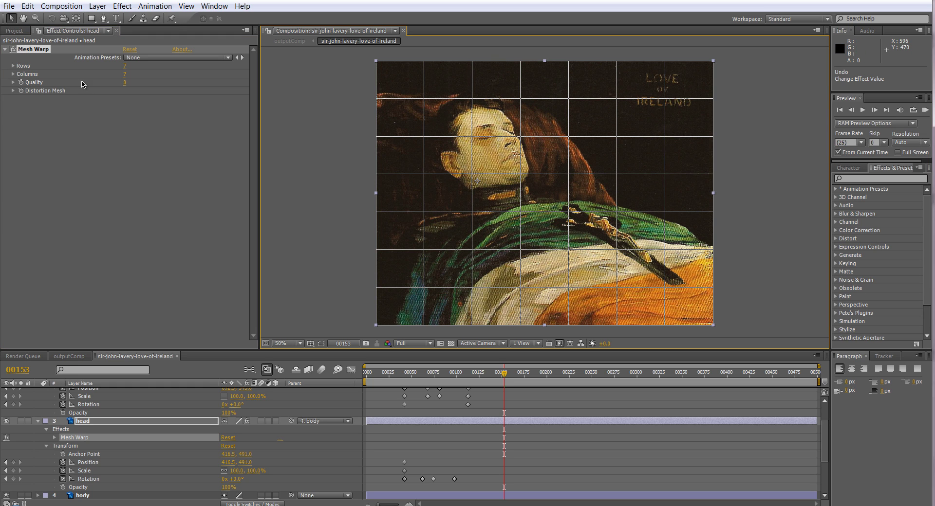
Set the Mesh Warp to 25 rows and 25 columns, try warping the face near the mouth, and undo the whole effect
click(14, 66)
click(13, 88)
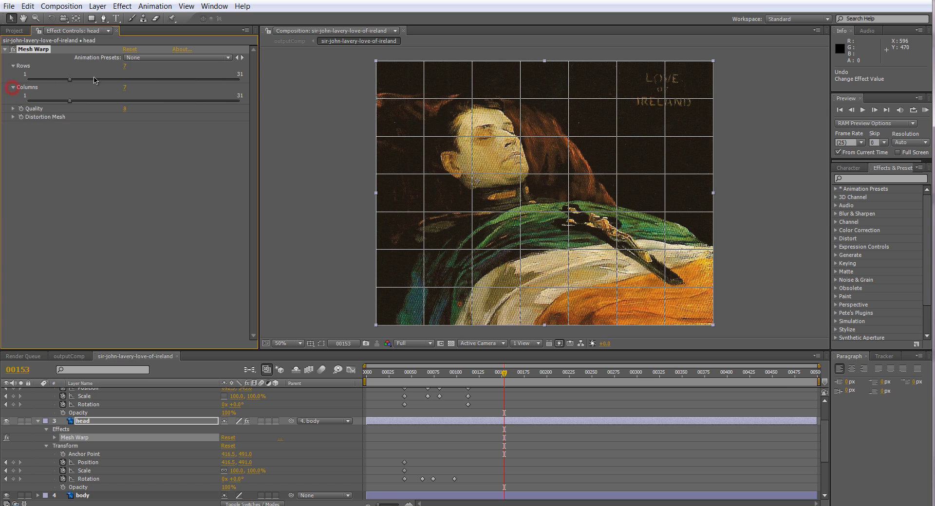
drag(147, 85, 197, 80)
drag(130, 107, 198, 107)
click(512, 145)
drag(514, 152, 534, 151)
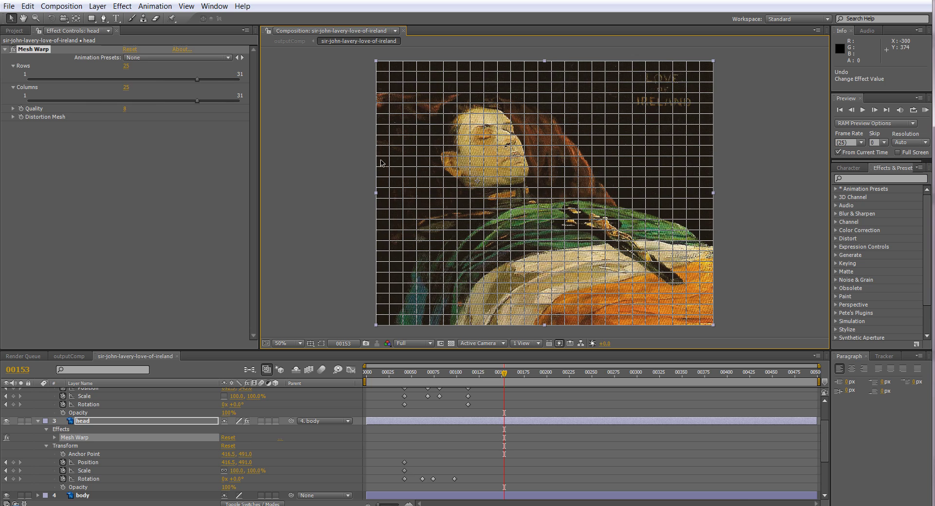
key(ctrl+z)
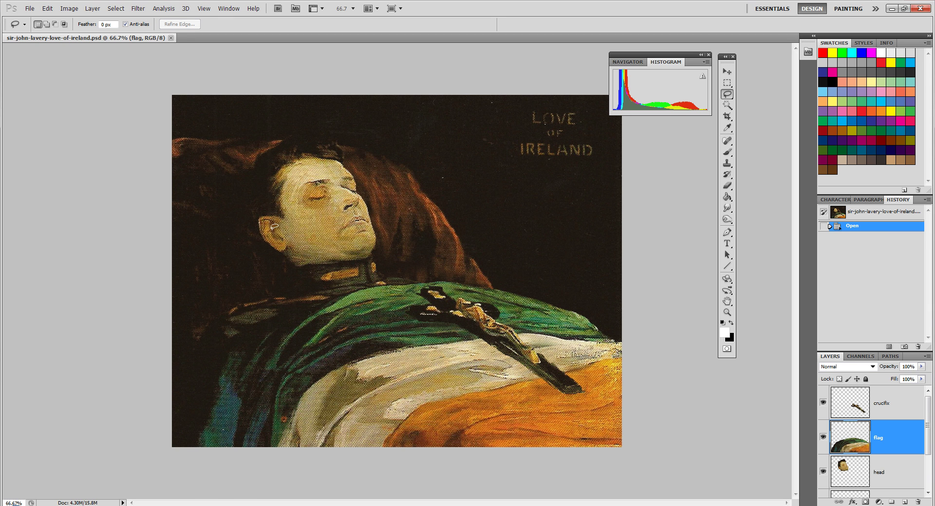
In Photoshop, hide the crucifix, flag, body and Background layers of the painting and select the head layer
click(823, 437)
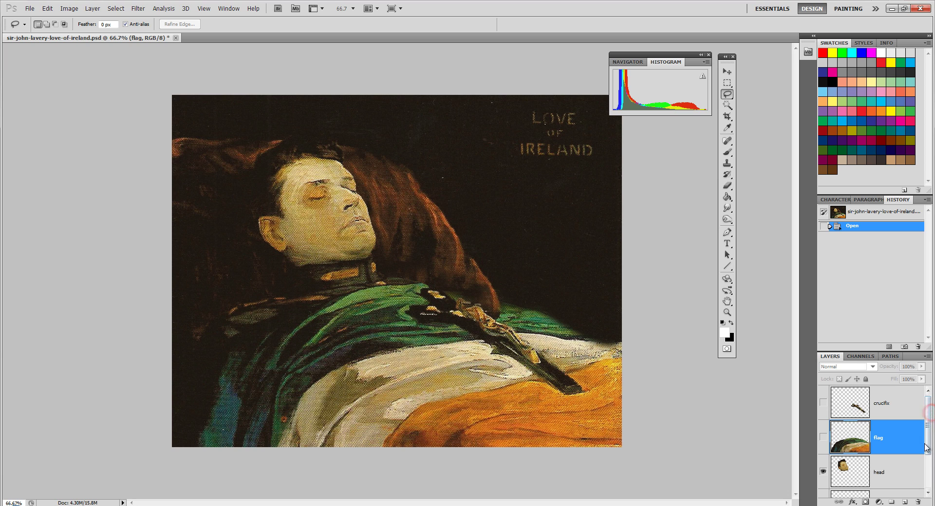
scroll(928, 438, down, 2)
click(823, 446)
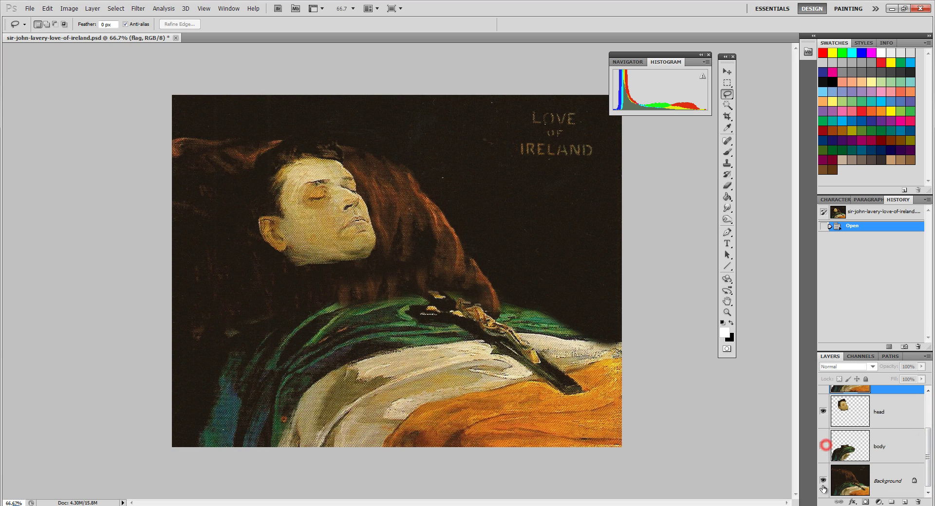
click(823, 481)
scroll(902, 464, up, 1)
click(902, 464)
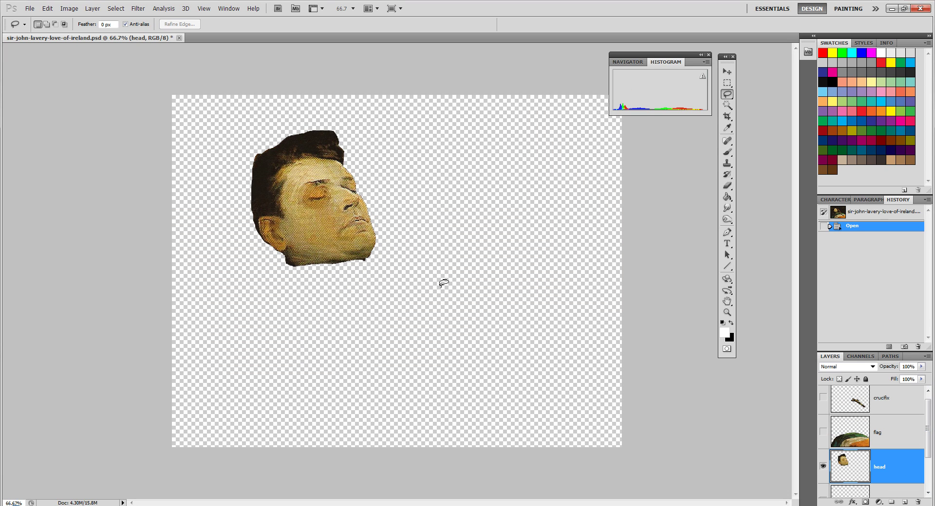
Crop the canvas tightly around the isolated head
click(727, 117)
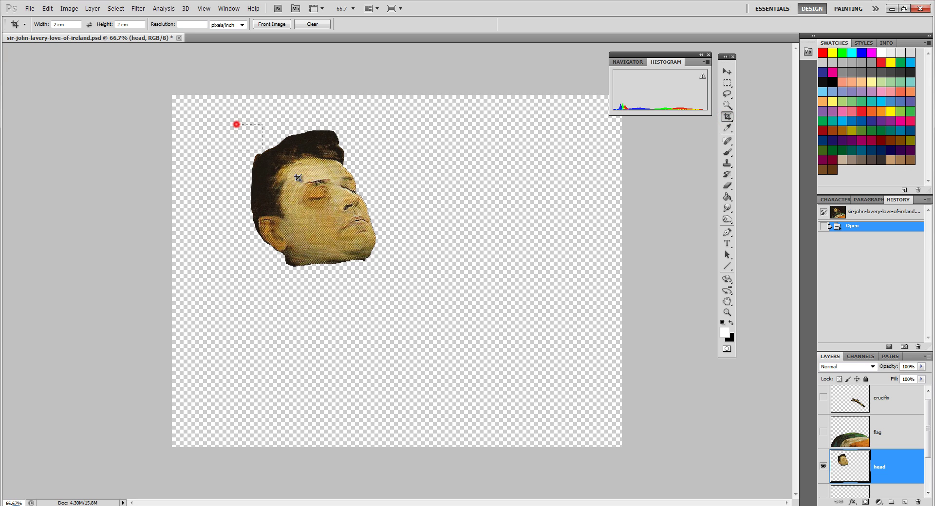
drag(240, 128, 380, 268)
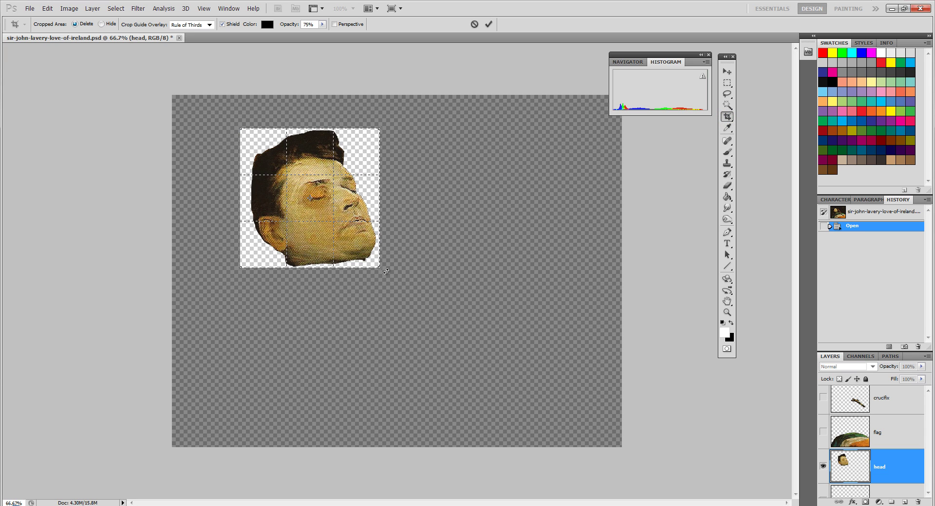
key(Return)
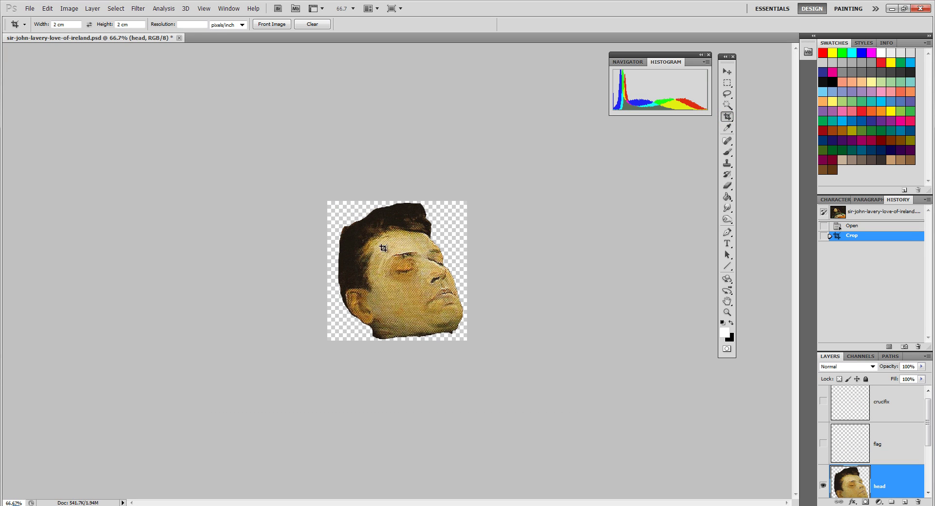
Save the cropped head as a PNG named sir-john-lavery-love-of-irelandHEAD in the AE folder
click(30, 8)
click(112, 200)
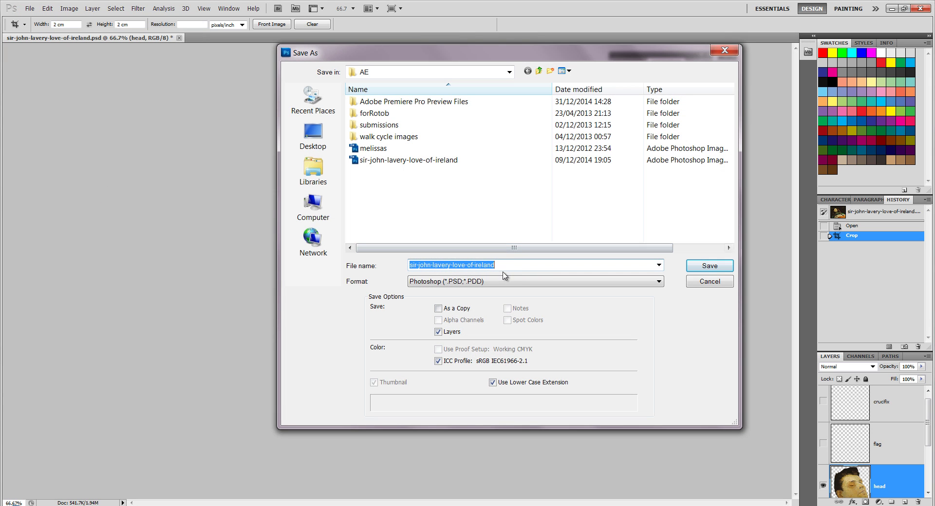
click(506, 266)
text(HEAD)
click(566, 282)
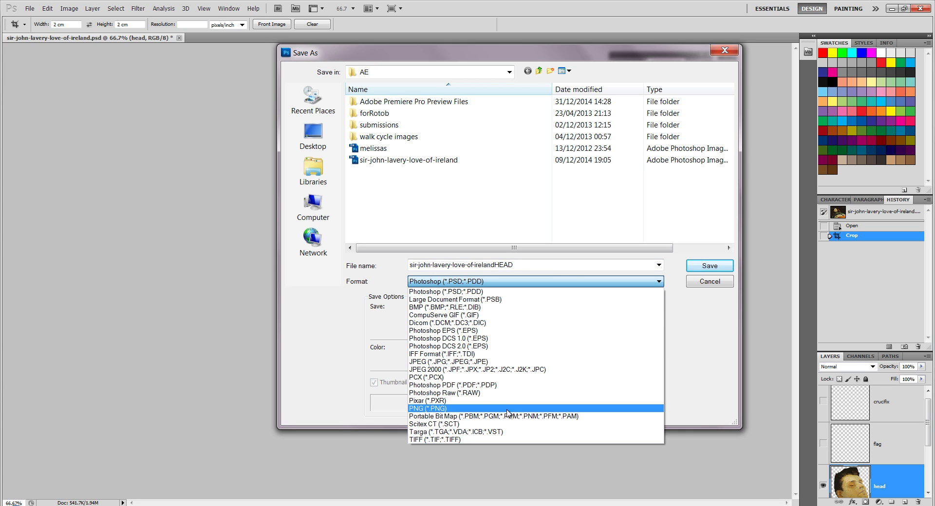
click(475, 409)
key(Return)
click(497, 175)
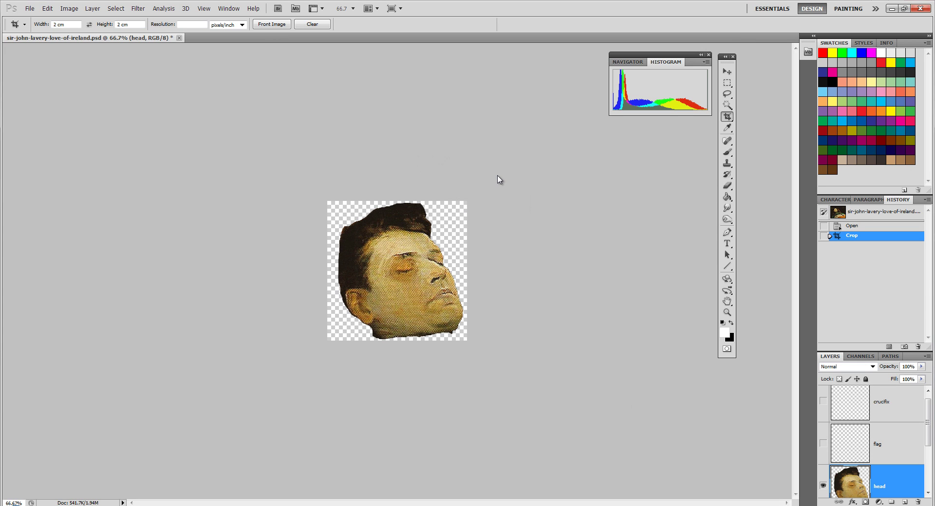
Switch back to After Effects and import sir-john-lavery-love-of-irelandHEAD.png into the project as footage
key(alt+Tab)
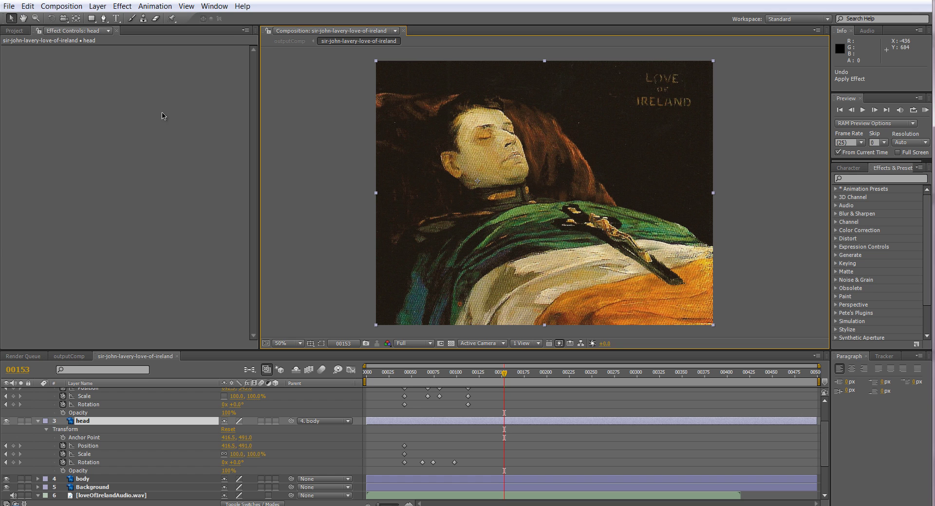
click(15, 30)
double_click(115, 204)
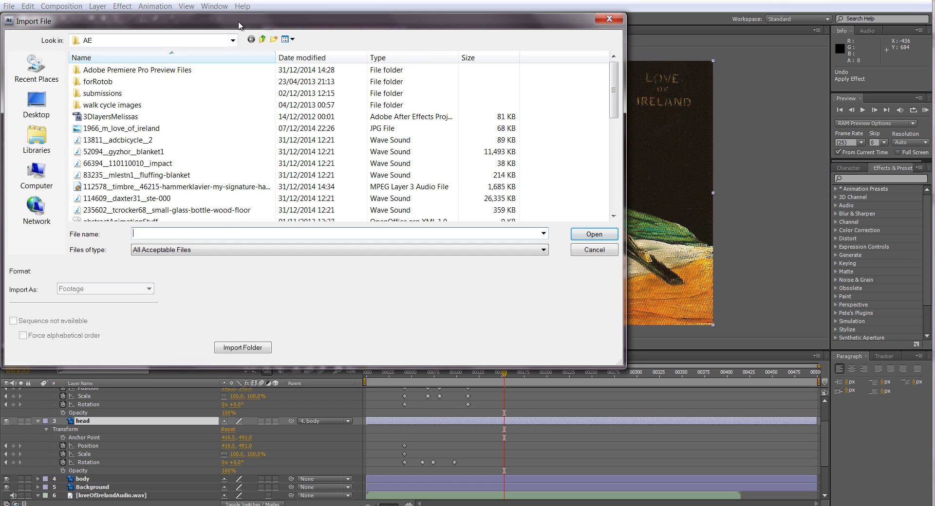
scroll(191, 175, down, 8)
click(192, 175)
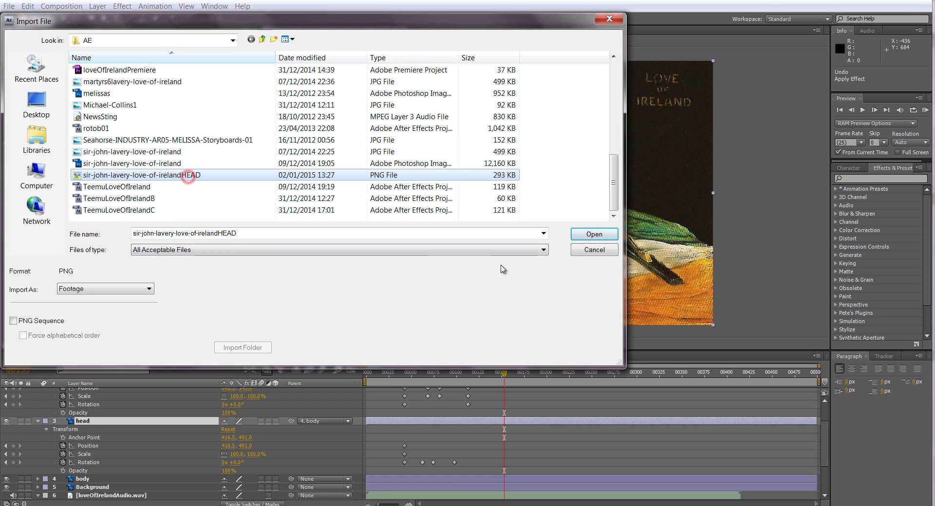
click(602, 239)
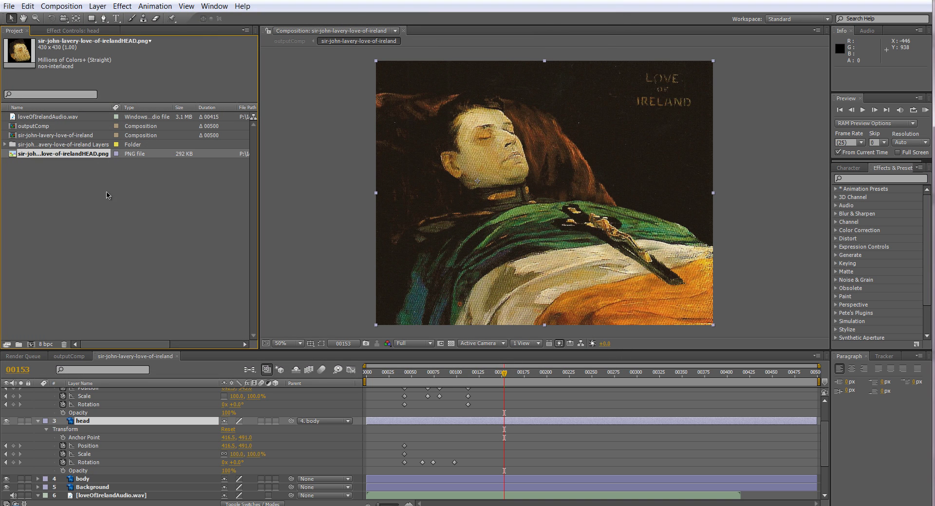
Add sir-john-lavery-love-of-irelandHEAD.png to the composition as the top layer and align it exactly over the painted head
drag(51, 155, 507, 162)
key(Up)
key(Up)
key(Up)
key(Up)
key(Up)
key(Up)
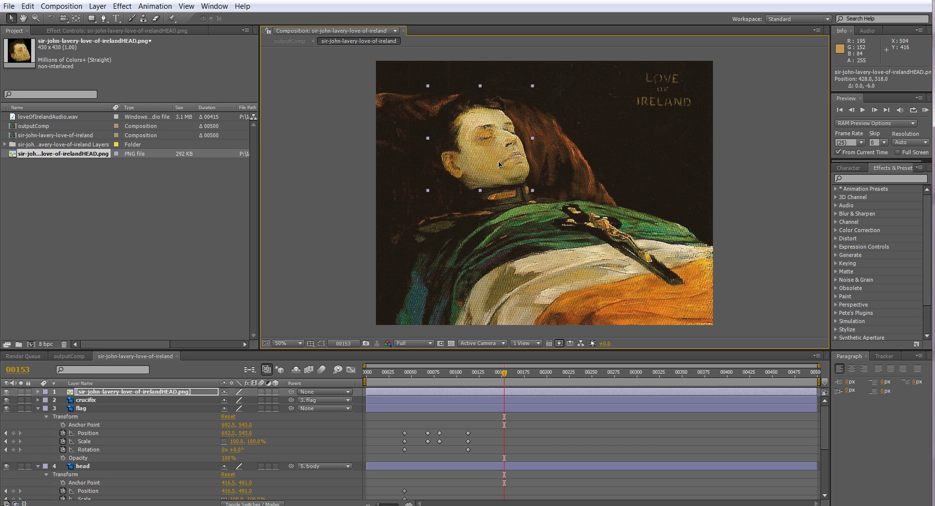
Parent the cropped head image layer to the head layer and apply the Mesh Warp distortion effect to it
click(344, 392)
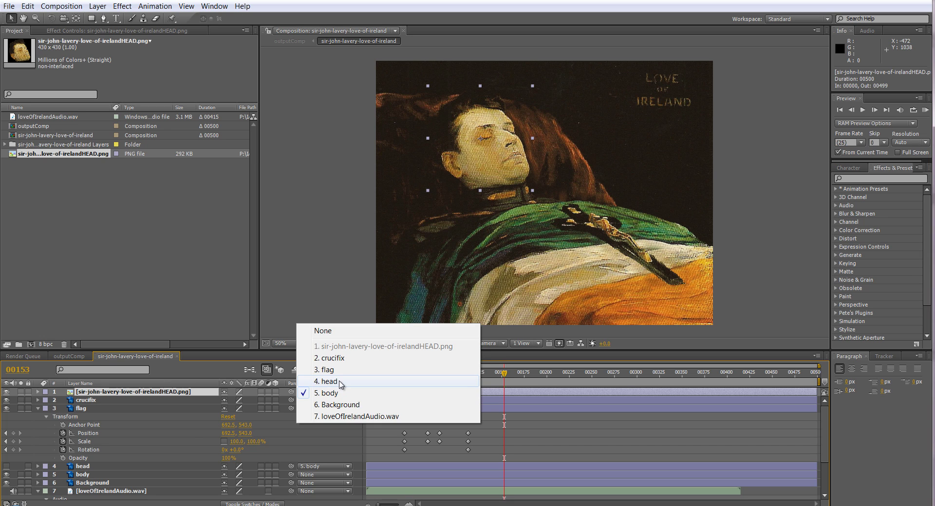
click(339, 383)
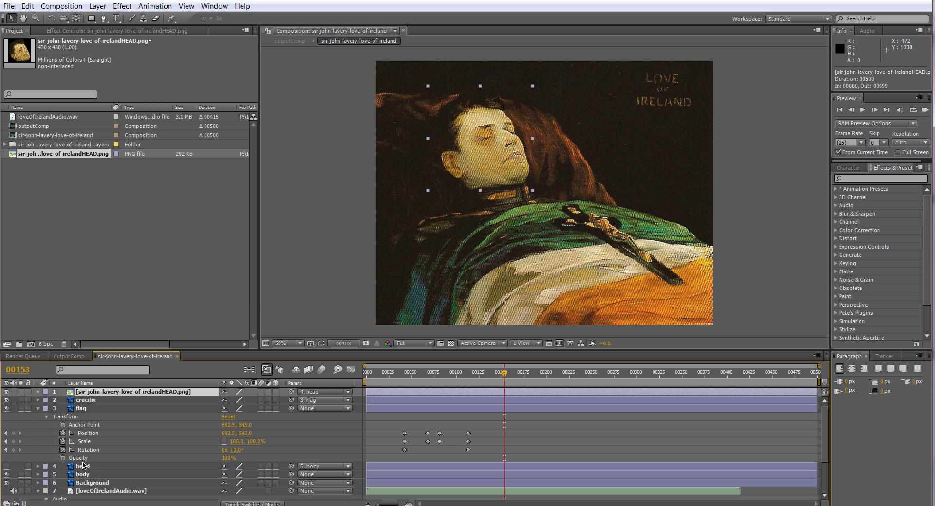
drag(487, 369, 476, 367)
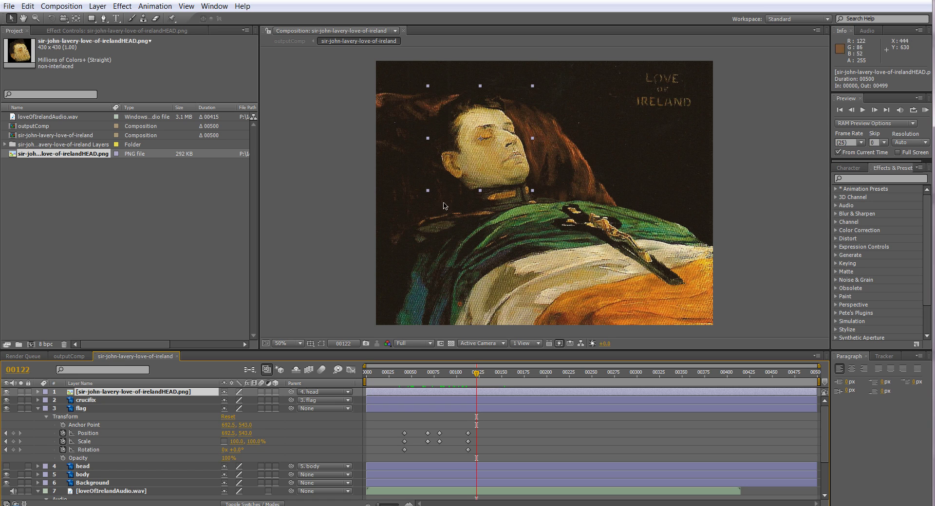
click(102, 9)
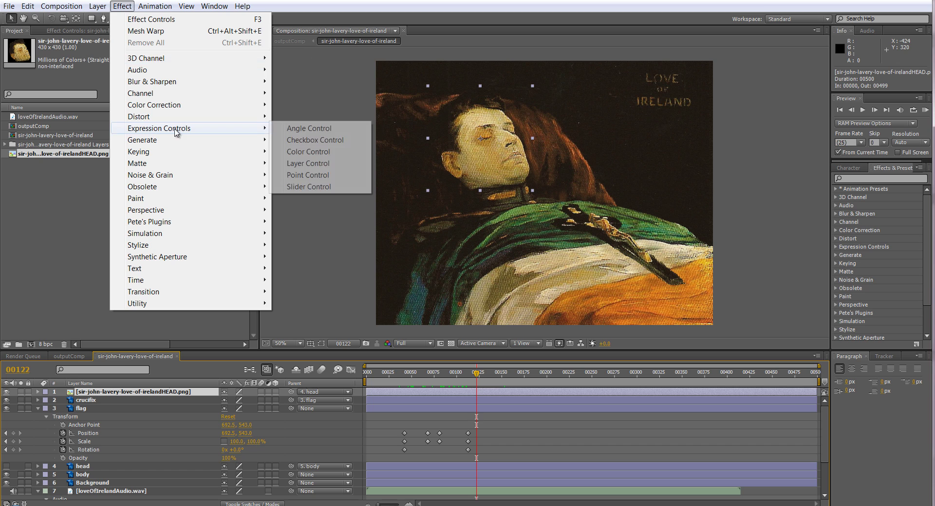
mouse_move(207, 116)
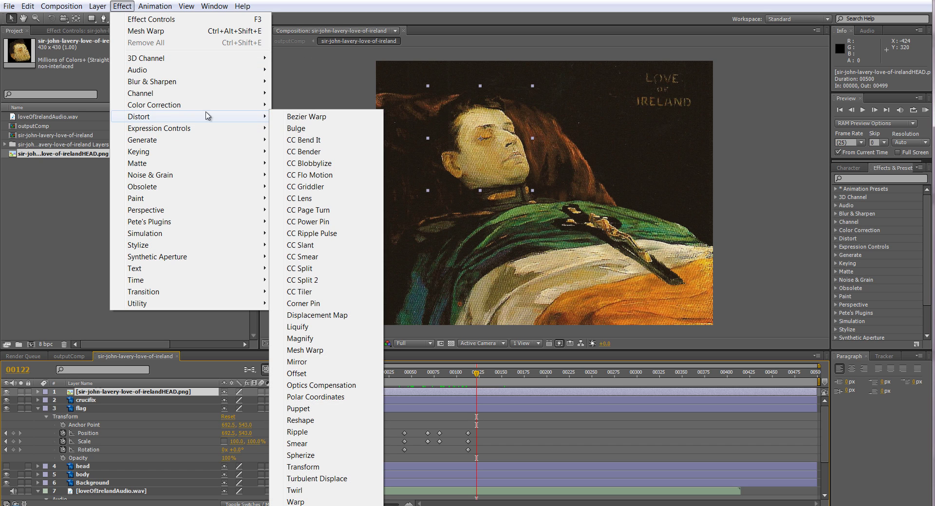
click(317, 351)
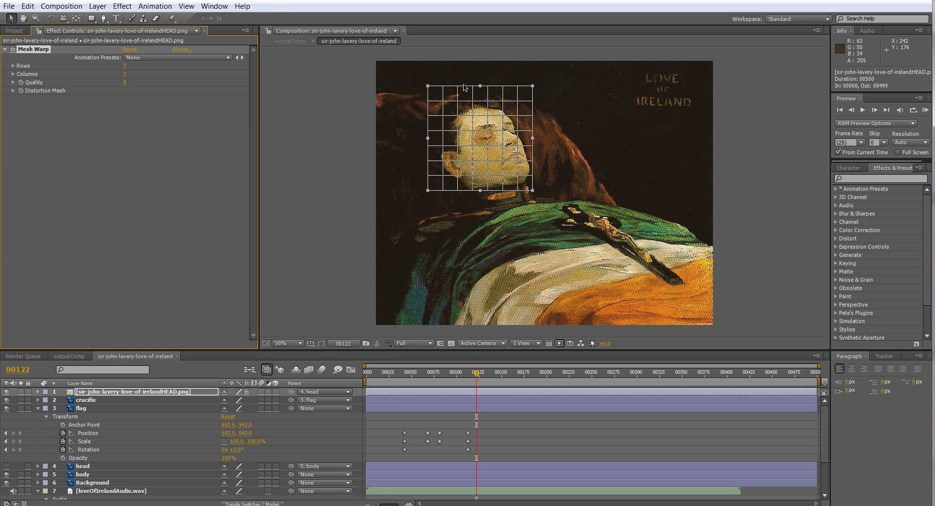
Try pulling the warp mesh point at the nose slightly upward, and undo the distortion
scroll(530, 155, up, 2)
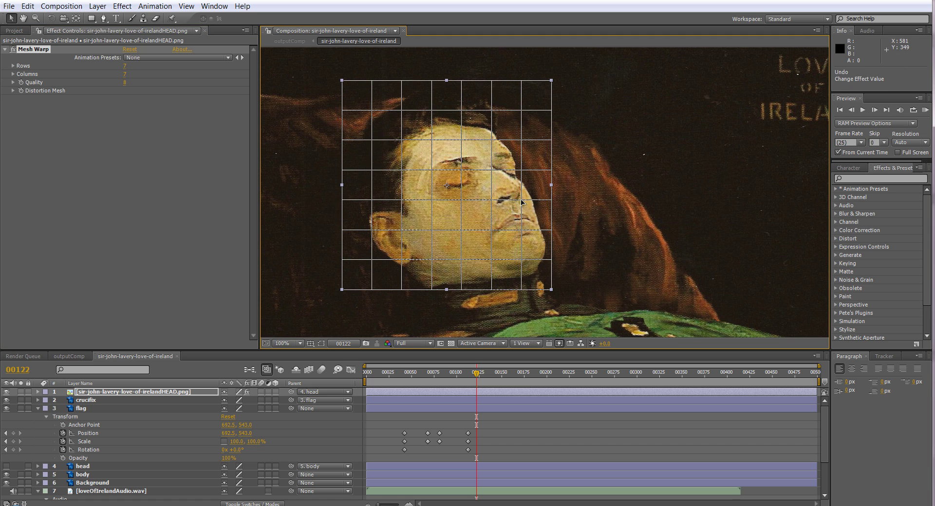
drag(522, 201, 520, 195)
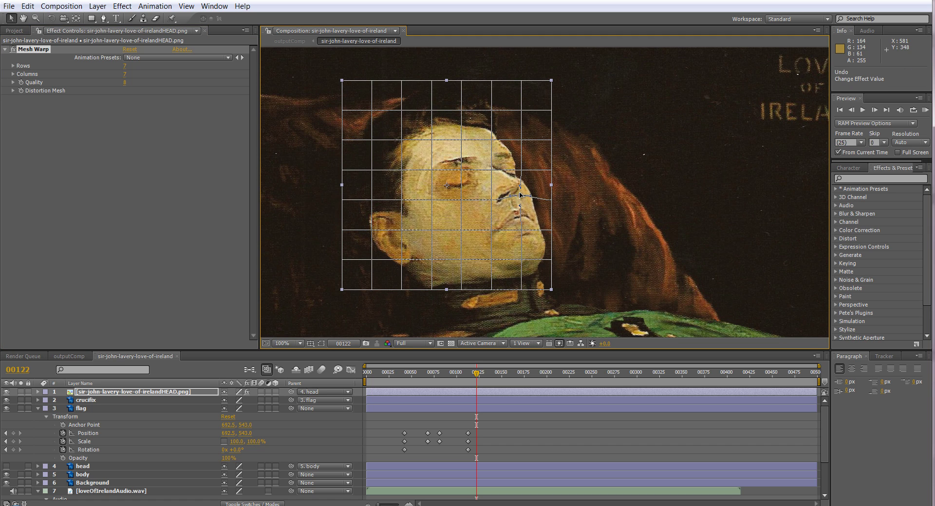
key(ctrl+z)
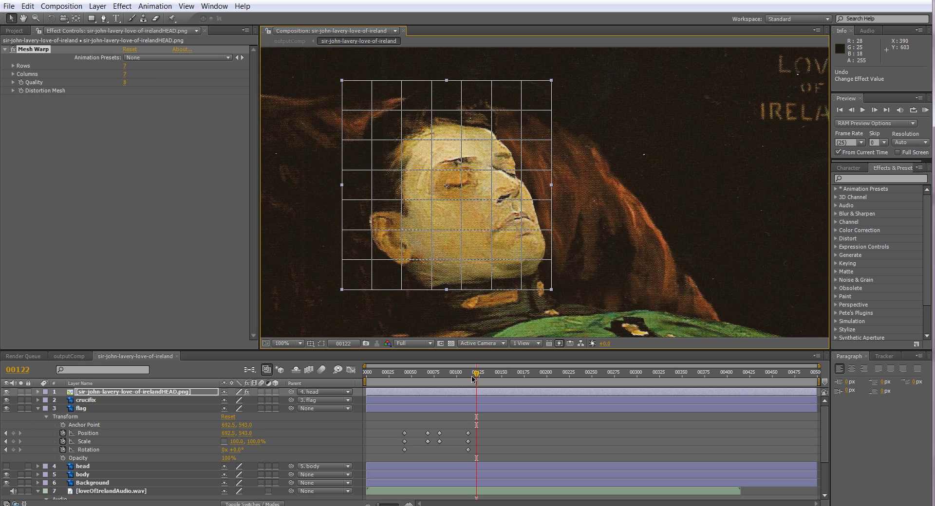
Start keyframing the Mesh Warp's Distortion Mesh on the cropped head layer at frame 37
click(400, 373)
click(38, 392)
click(46, 400)
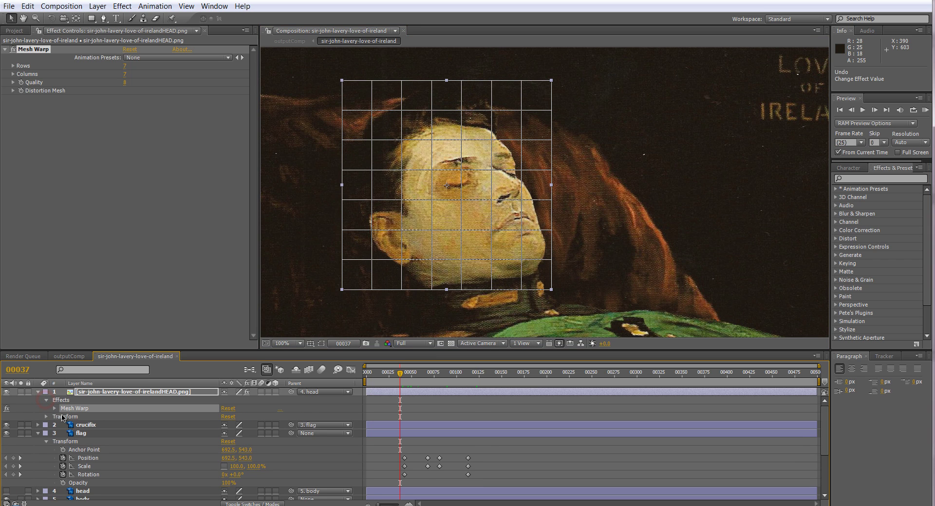
click(54, 409)
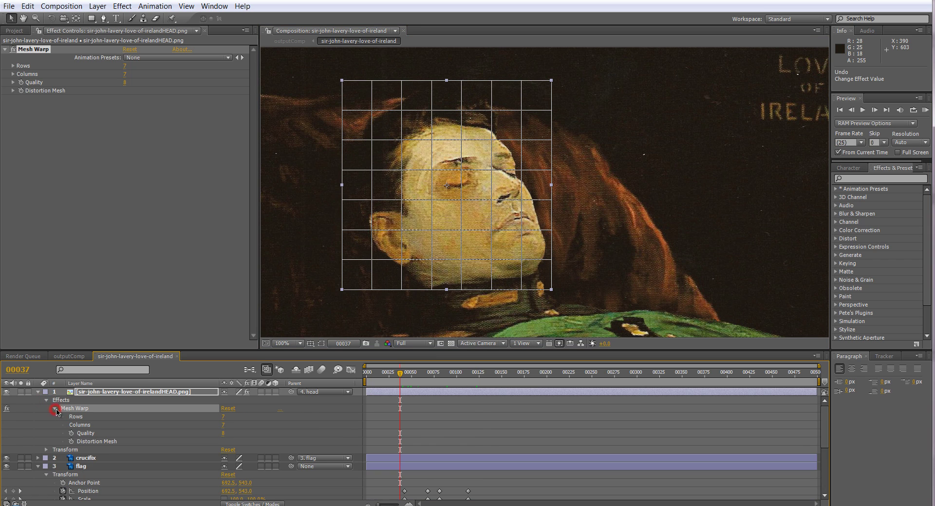
click(71, 441)
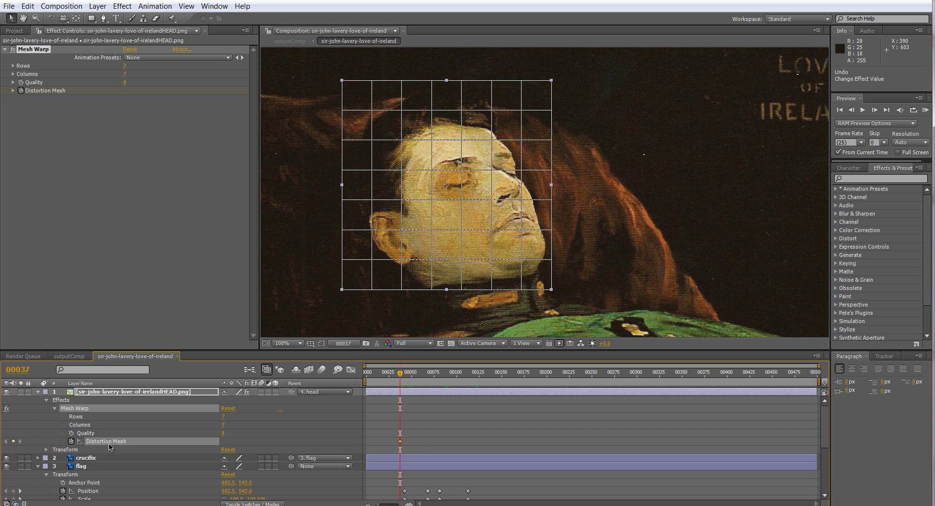
At frame 52, pull the mesh around the nose and nostril slightly upward to keyframe the warped face
drag(402, 376, 413, 373)
click(488, 198)
drag(489, 199, 518, 194)
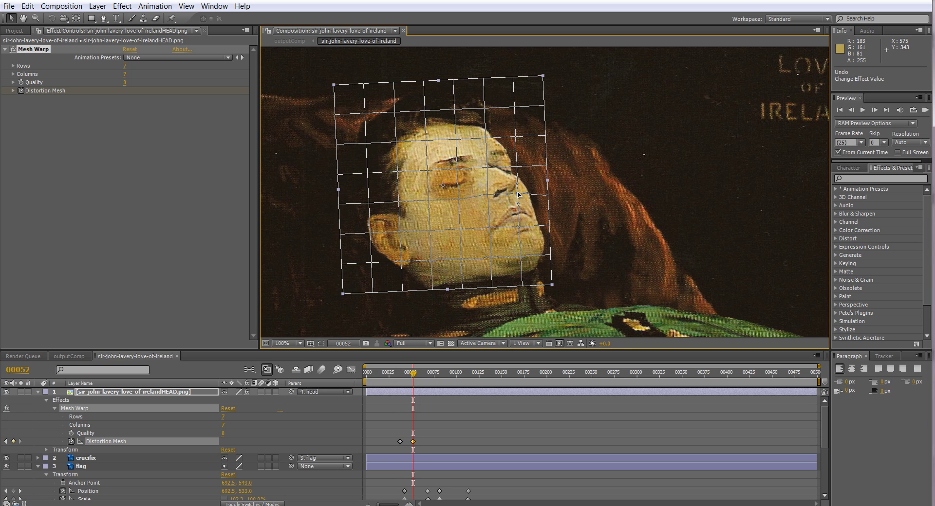
Copy the frame 52 Distortion Mesh keyframe to near frame 75 and the frame 37 keyframe to frame 86
click(432, 374)
click(413, 441)
key(ctrl+c)
key(ctrl+v)
click(443, 373)
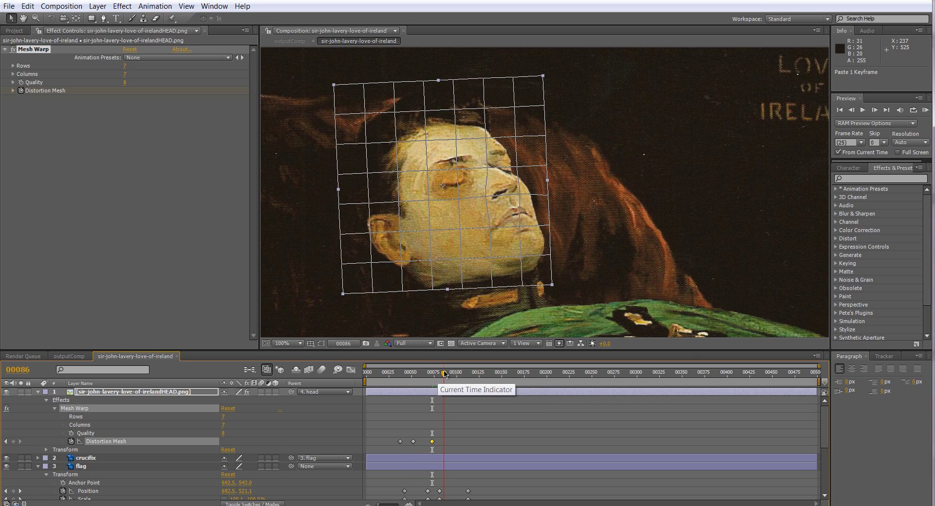
click(400, 441)
key(ctrl+v)
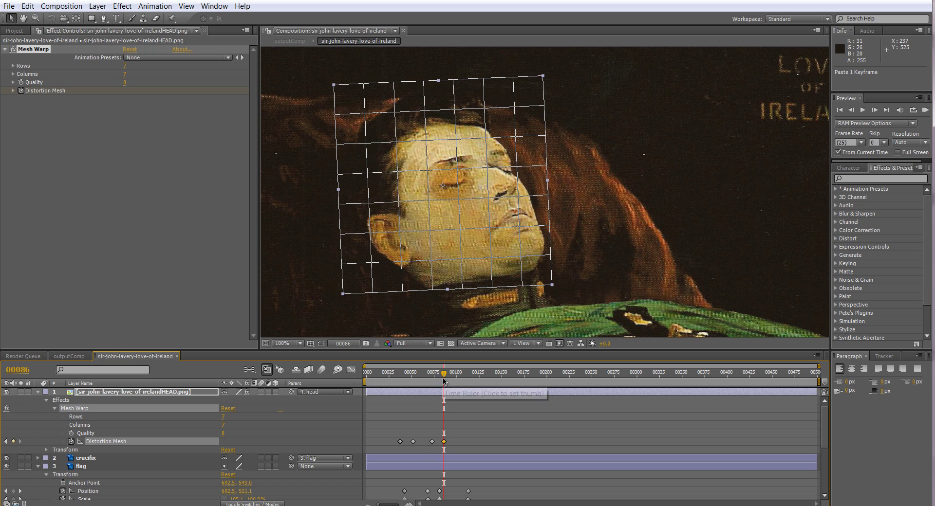
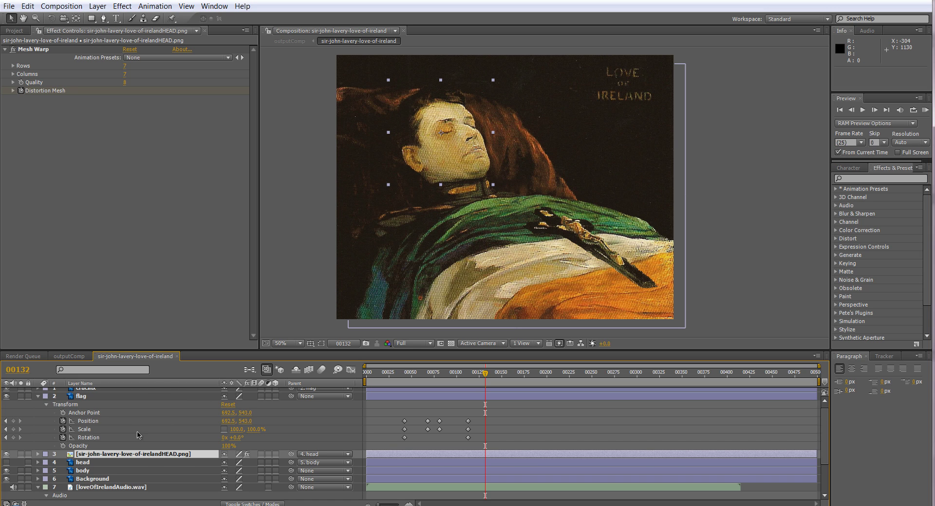
Try shifting the body layer slightly downward in the composition, and undo the move
scroll(138, 435, up, 1)
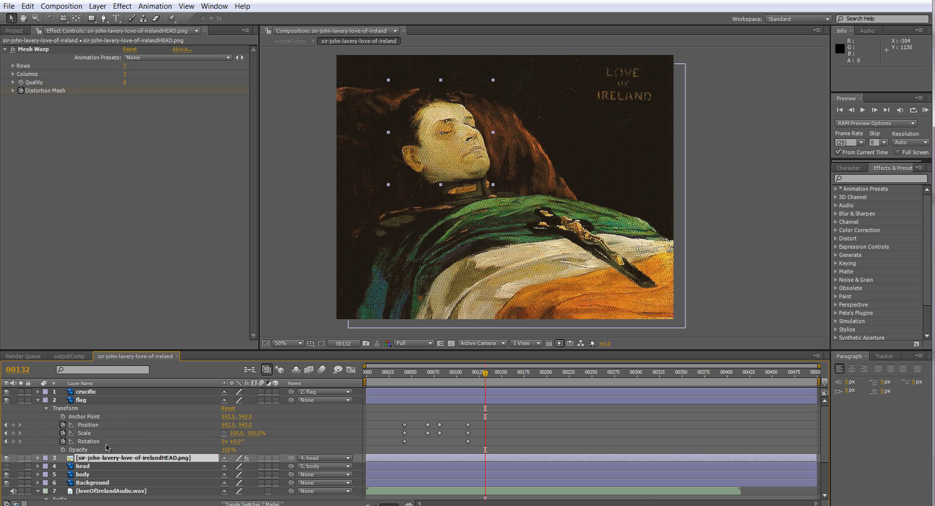
scroll(109, 444, down, 3)
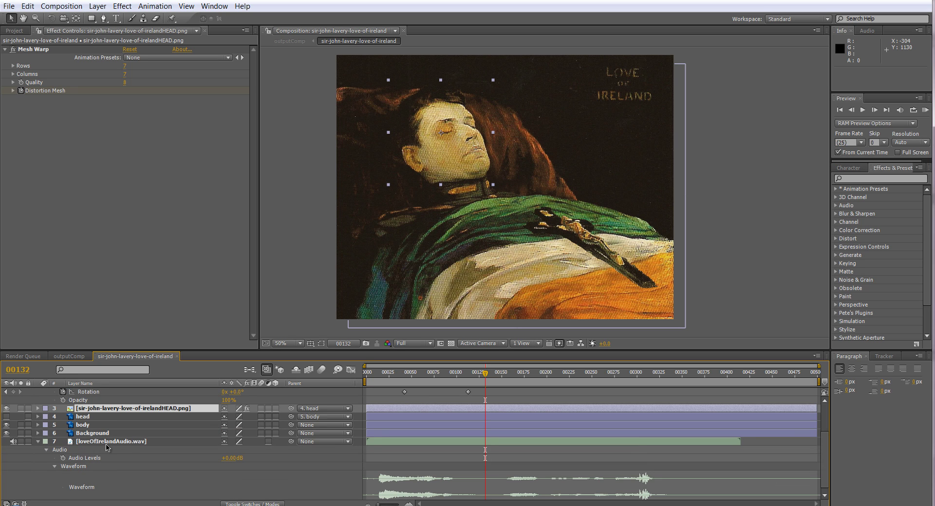
click(88, 425)
drag(450, 204, 450, 209)
key(ctrl+z)
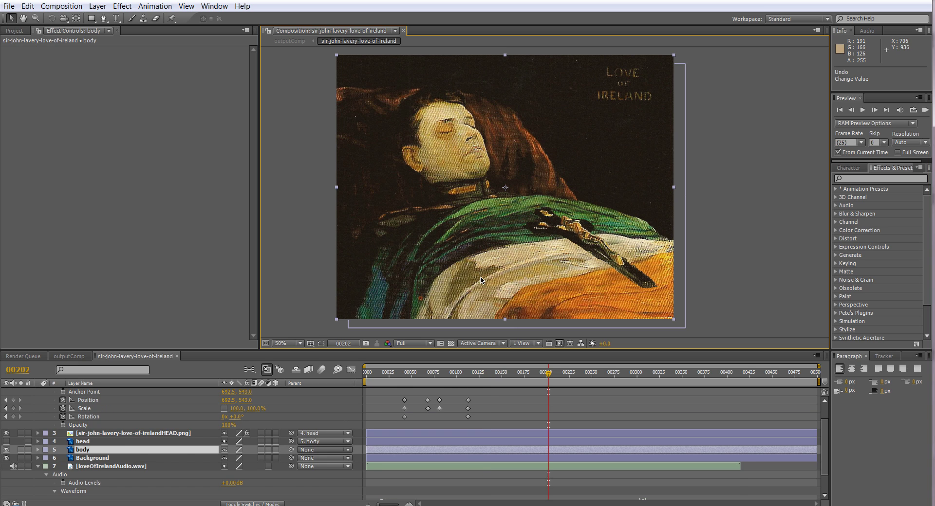
Duplicate the cropped head image layer and place the copy at the top of the layer stack, above the crucifix
click(144, 435)
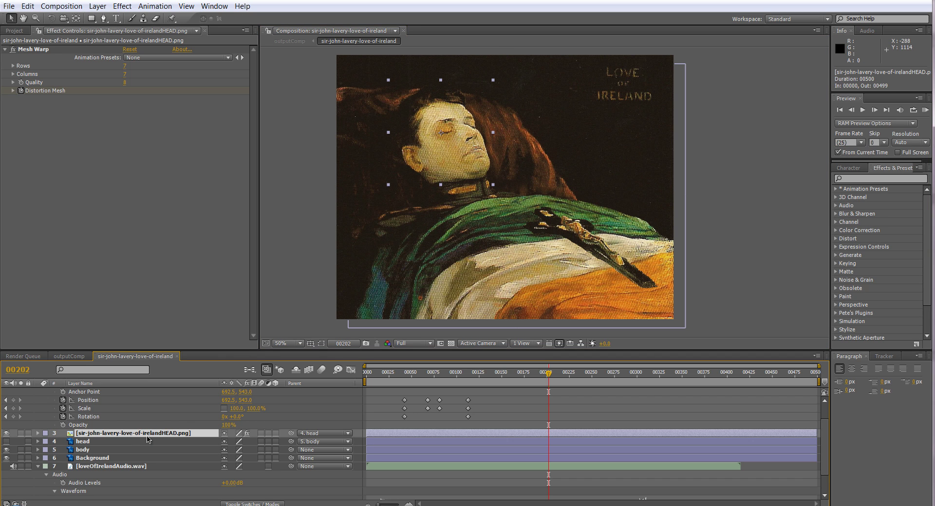
key(ctrl+c)
key(ctrl+v)
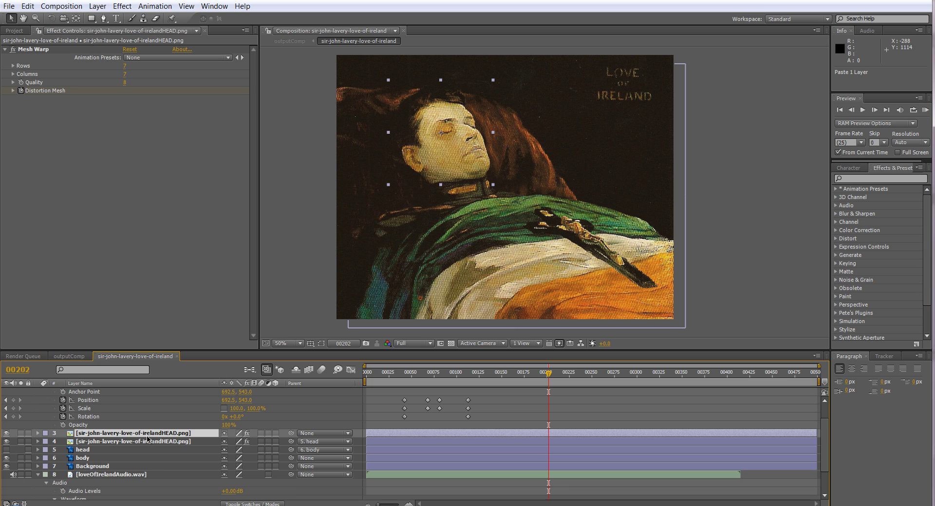
drag(152, 435, 138, 394)
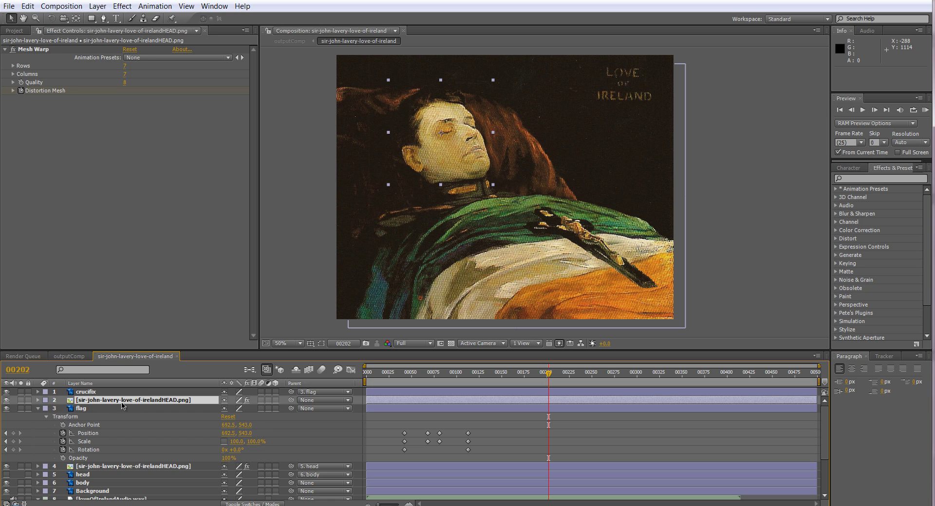
drag(451, 166, 532, 231)
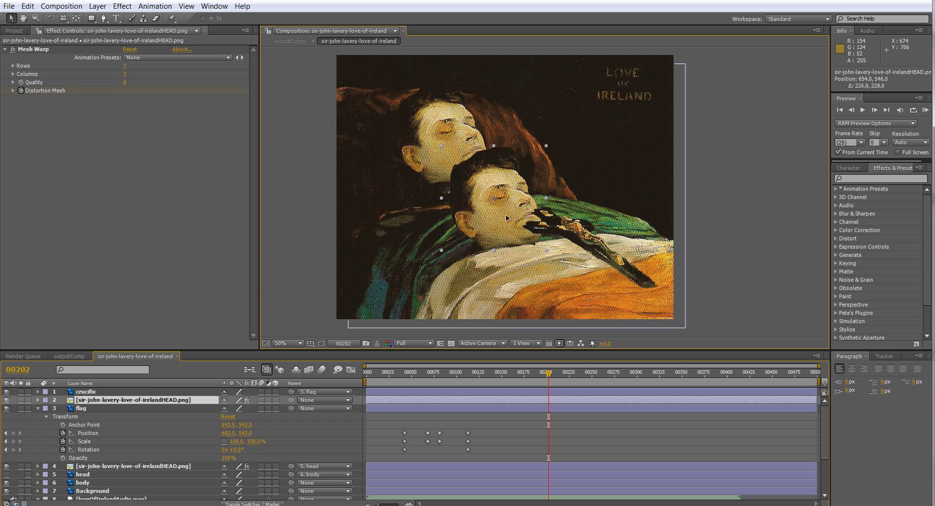
key(ctrl+z)
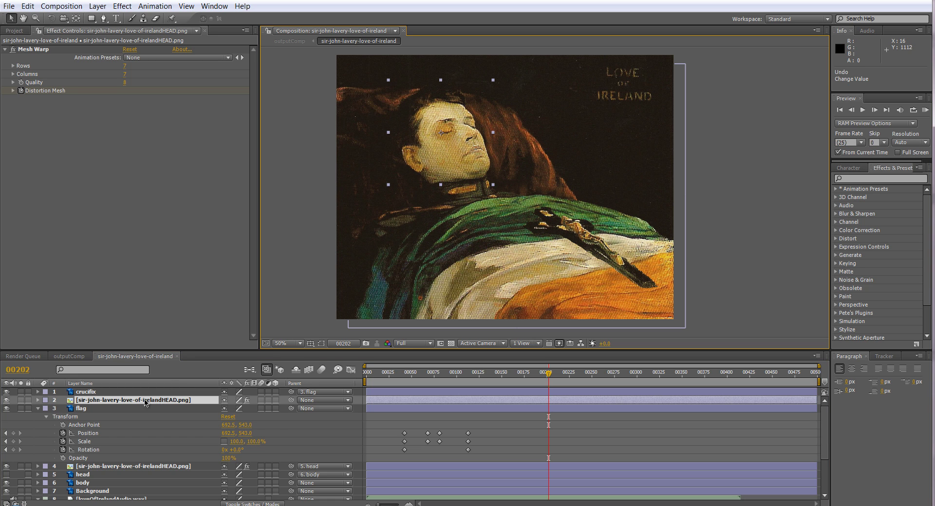
drag(148, 400, 148, 392)
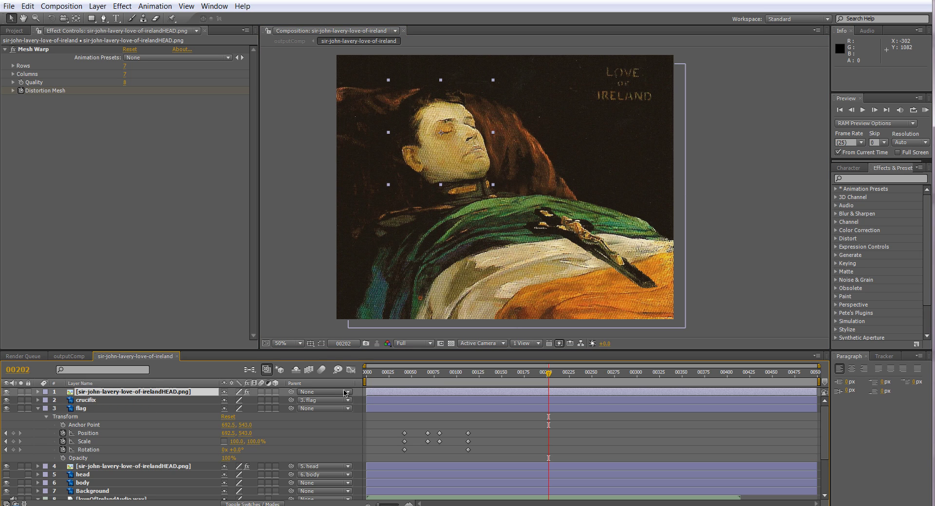
Parent the duplicated head layer to the body layer and set its opacity to 0%
click(345, 393)
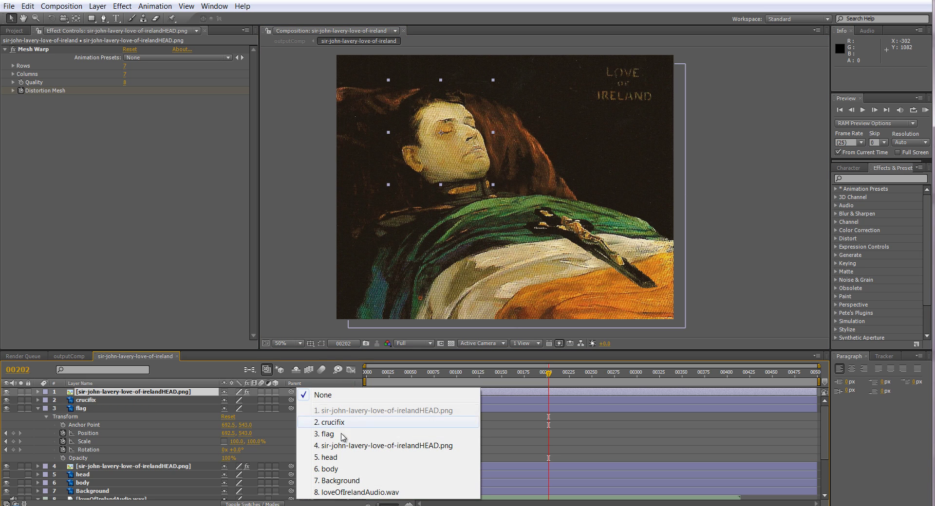
click(341, 470)
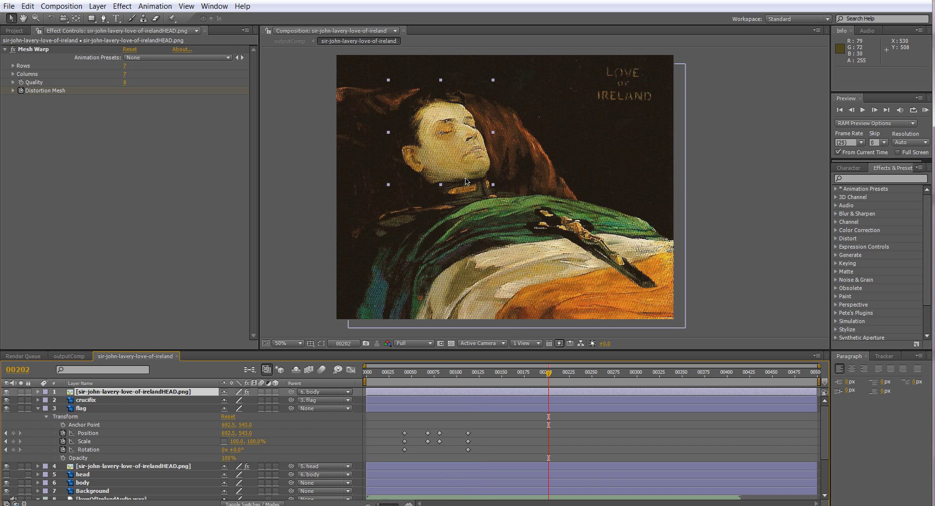
click(38, 392)
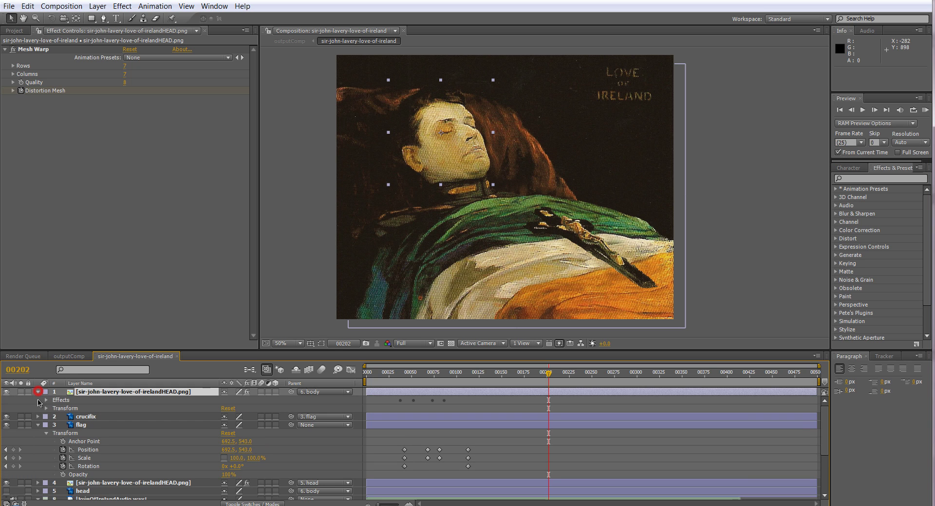
click(46, 409)
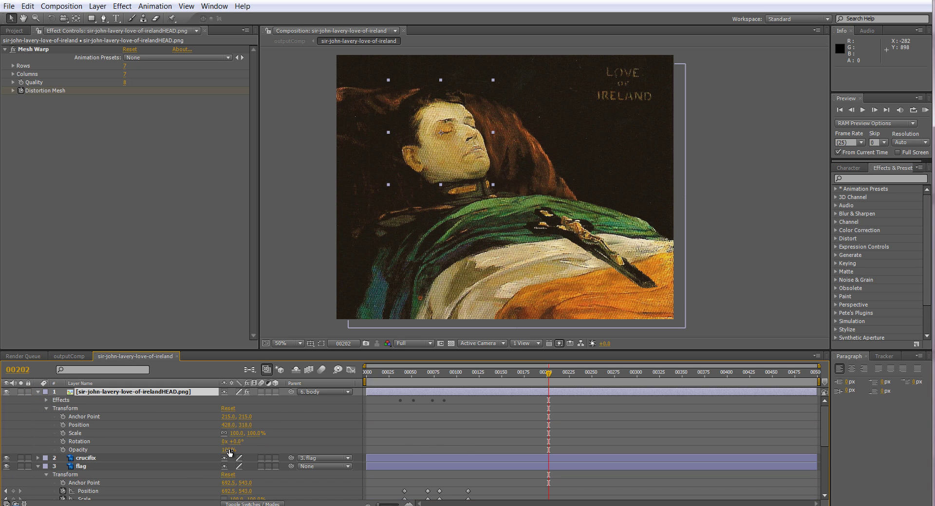
drag(228, 450, 141, 442)
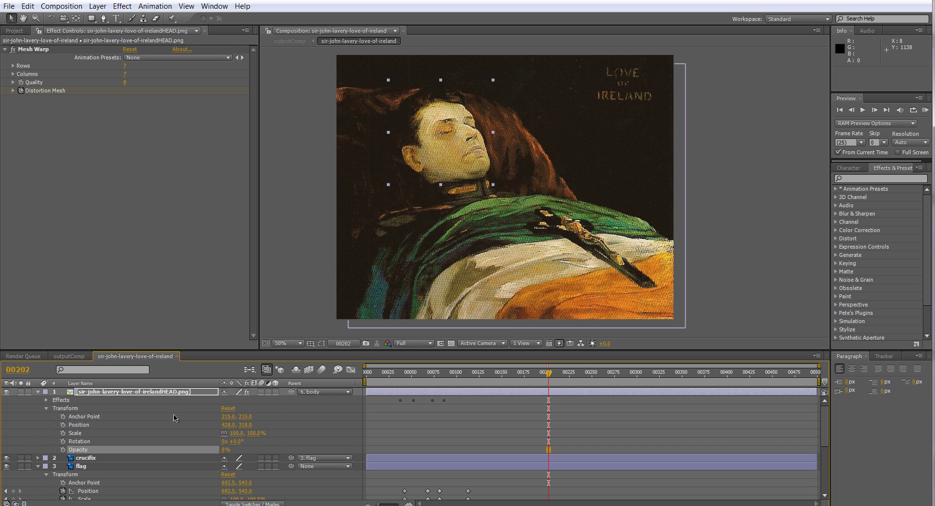
Collapse the flag layer's properties and rename the cropped head layer below it as head behind flag
click(45, 468)
scroll(78, 453, down, 3)
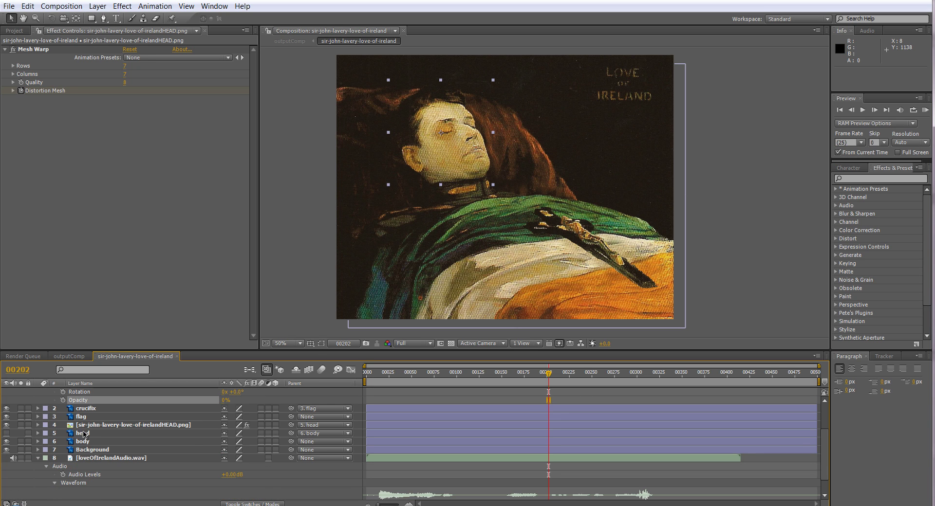
click(37, 425)
click(135, 426)
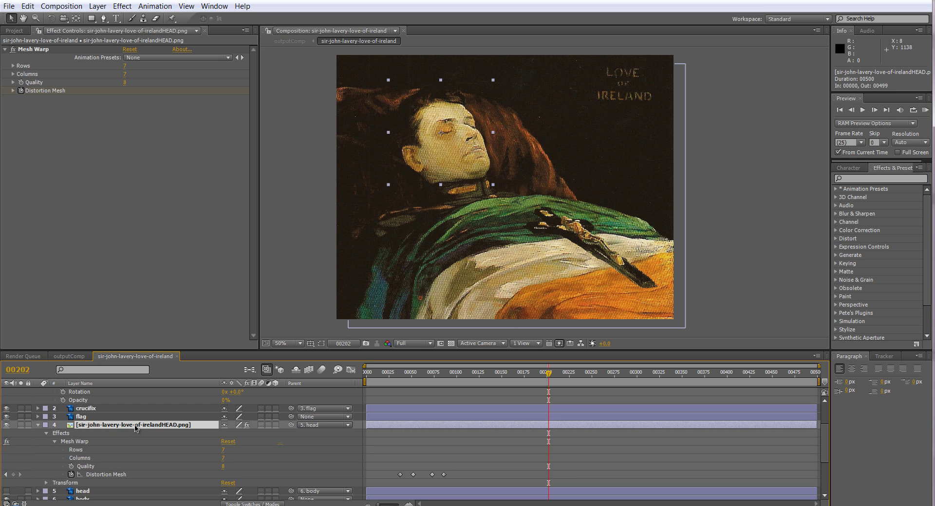
key(Return)
text(head behind fl)
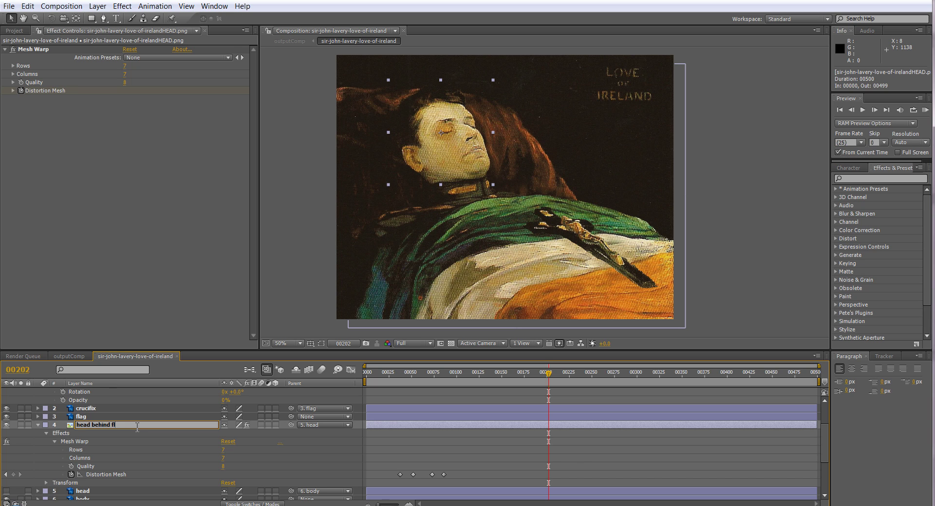
key(Return)
Rename the duplicated head layer at the top of the layer stack as head on flag
scroll(136, 426, up, 2)
click(144, 395)
key(Return)
text(head on)
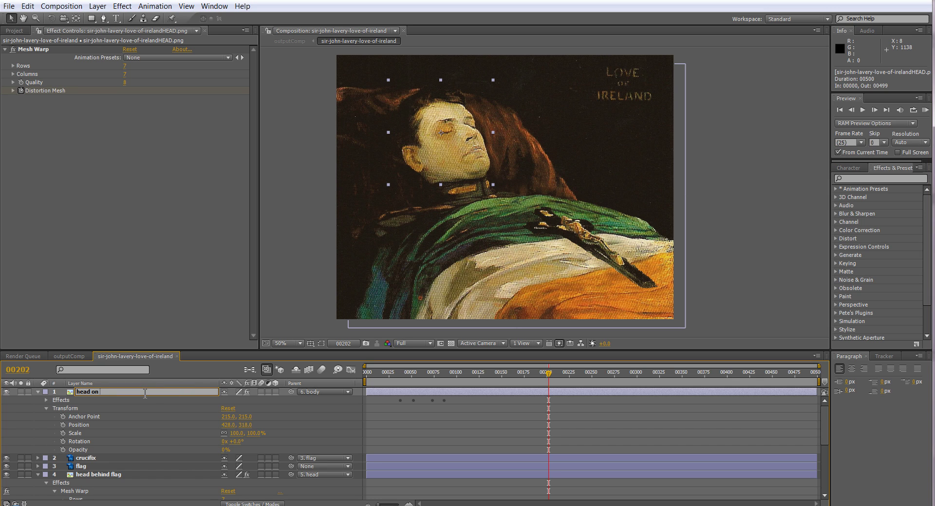
key(Return)
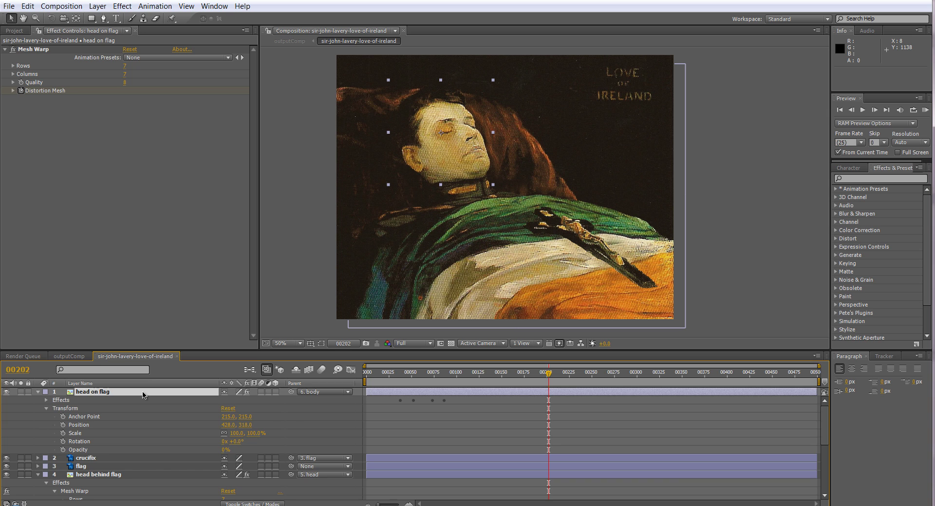
Keyframe the body layer's position to rise from 938.5, 1037 at the start to 692.5, 543 near frame 66, and set 774.5, 637 at frame 107
scroll(145, 395, down, 2)
click(367, 373)
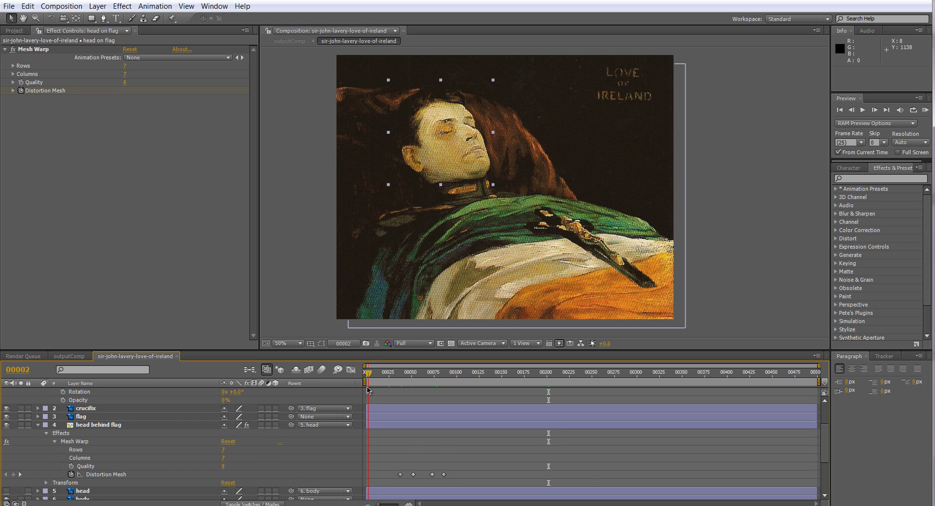
scroll(367, 389, down, 2)
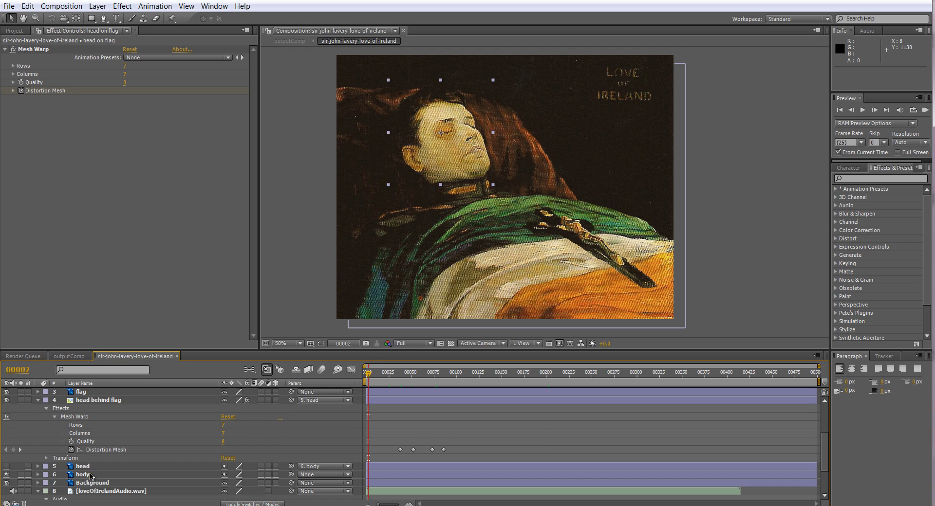
click(87, 471)
click(427, 373)
click(366, 373)
drag(459, 218, 520, 338)
drag(368, 373, 463, 373)
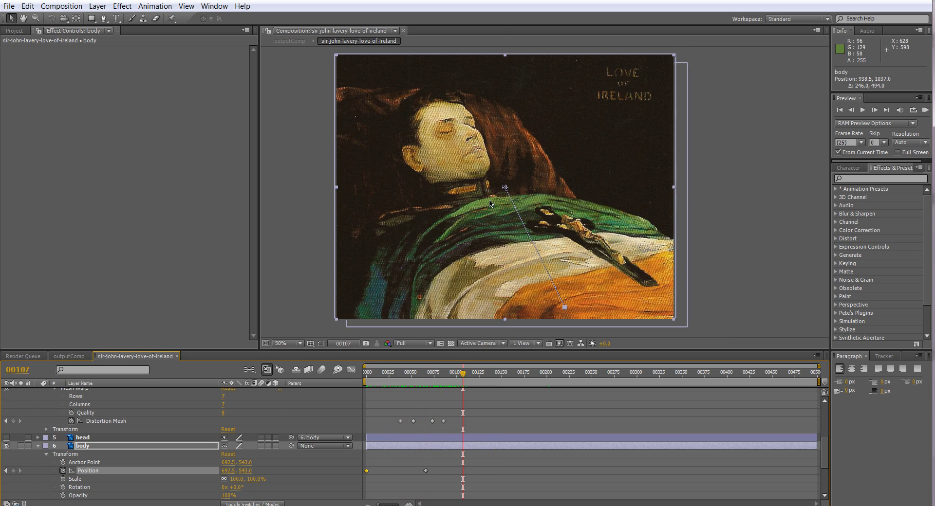
drag(461, 208, 481, 231)
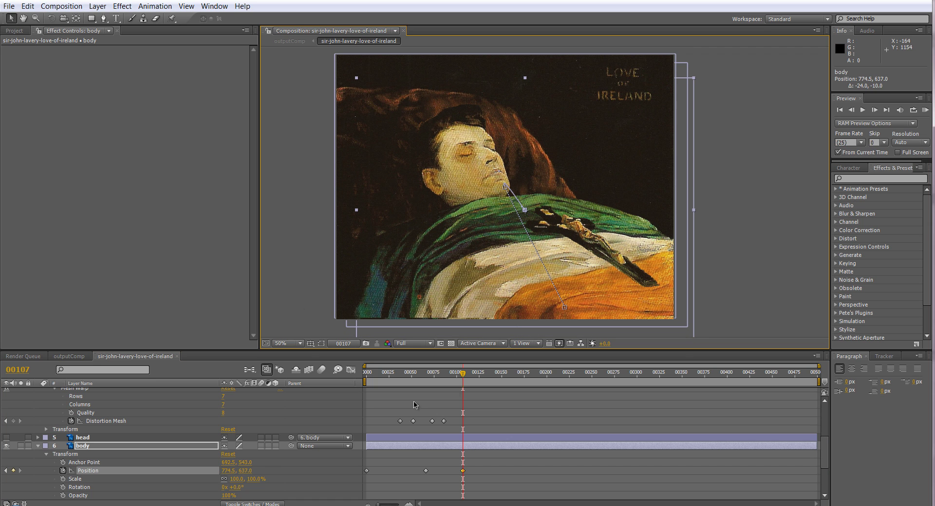
Keyframe the head on flag layer's opacity to switch from 0% at frame 86 to 100% at frame 87
drag(462, 373, 443, 383)
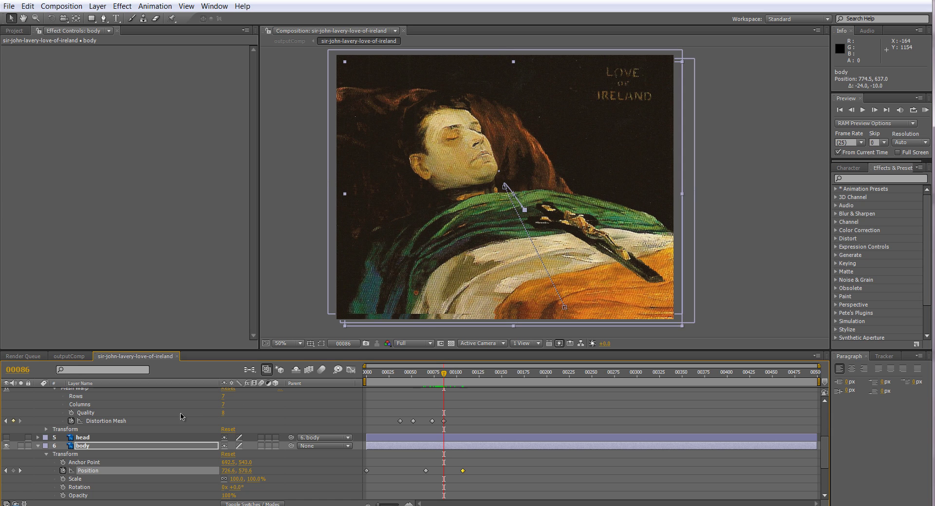
scroll(139, 413, up, 5)
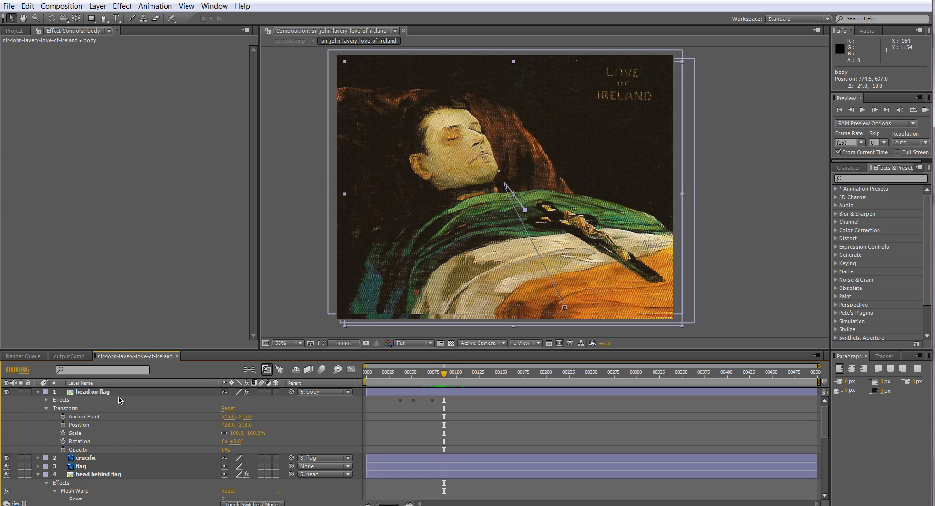
click(62, 450)
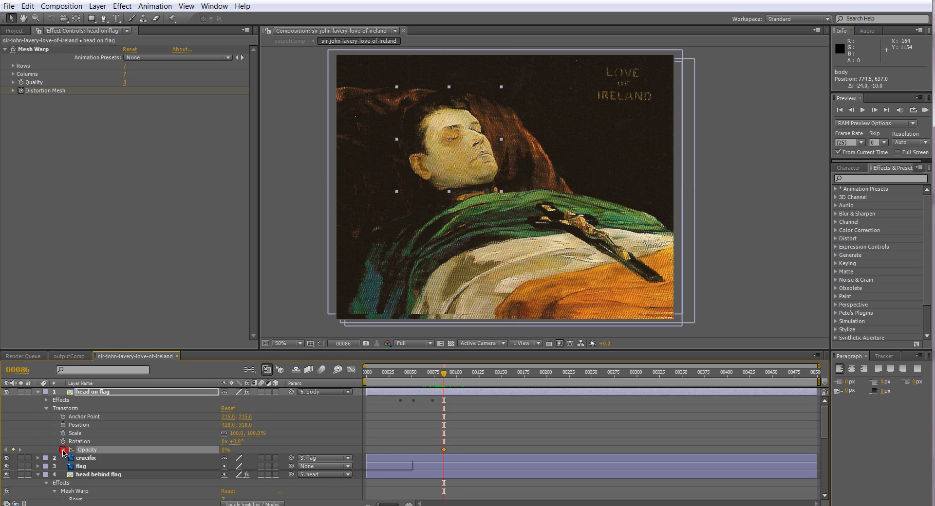
click(445, 376)
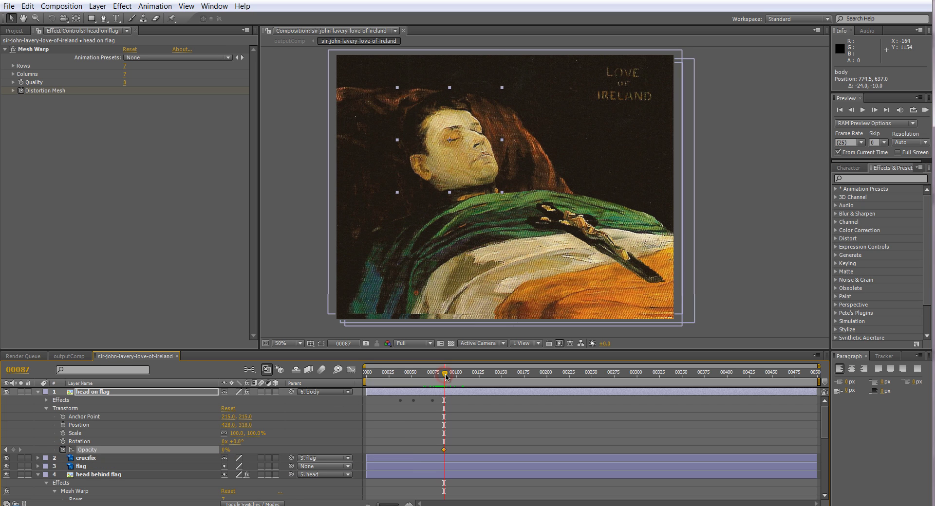
drag(225, 449, 425, 456)
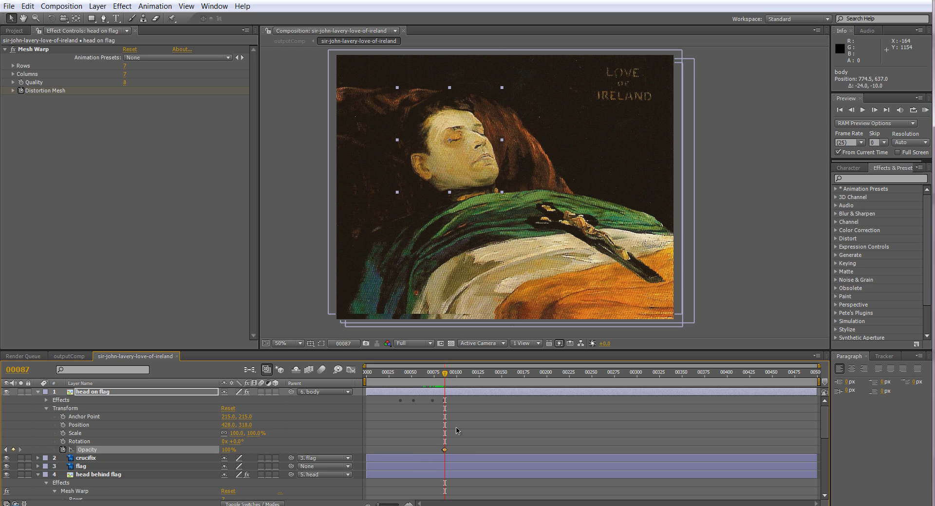
drag(445, 375, 472, 364)
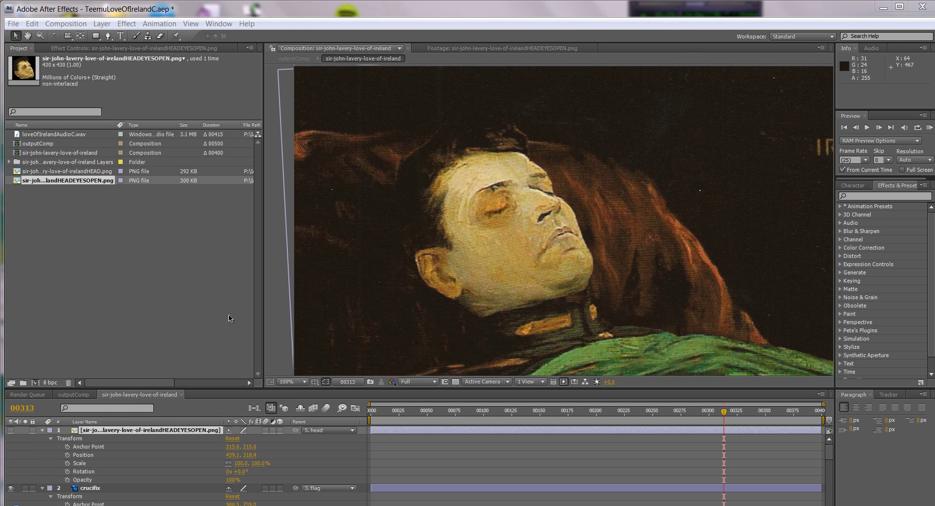
Toggle the visibility of the eyes-open head layer at frame 313 to compare both faces, leaving the layer visible
click(11, 431)
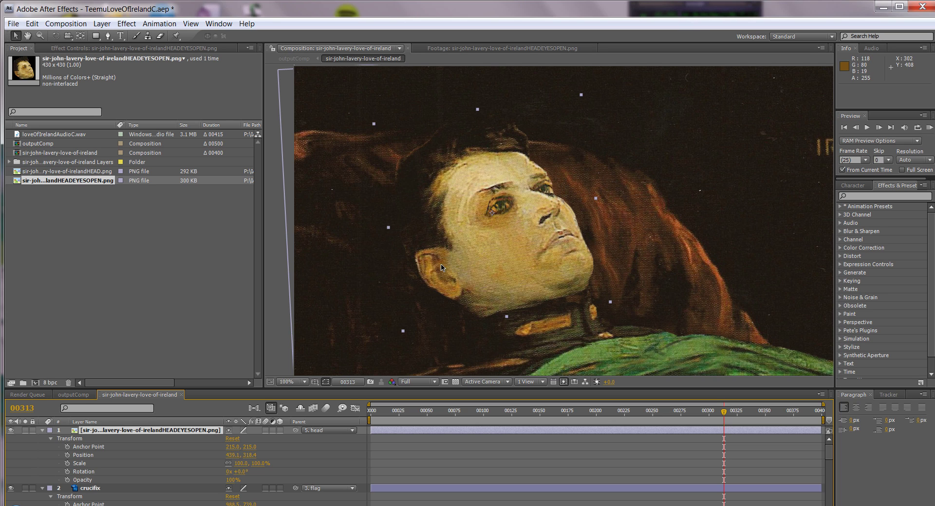
click(11, 431)
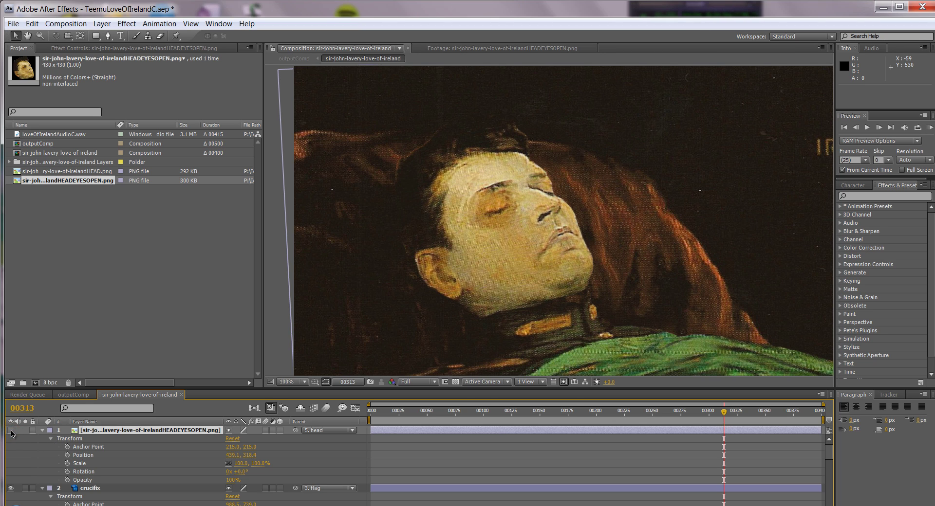
click(11, 431)
click(11, 431)
click(11, 431)
click(11, 431)
click(11, 431)
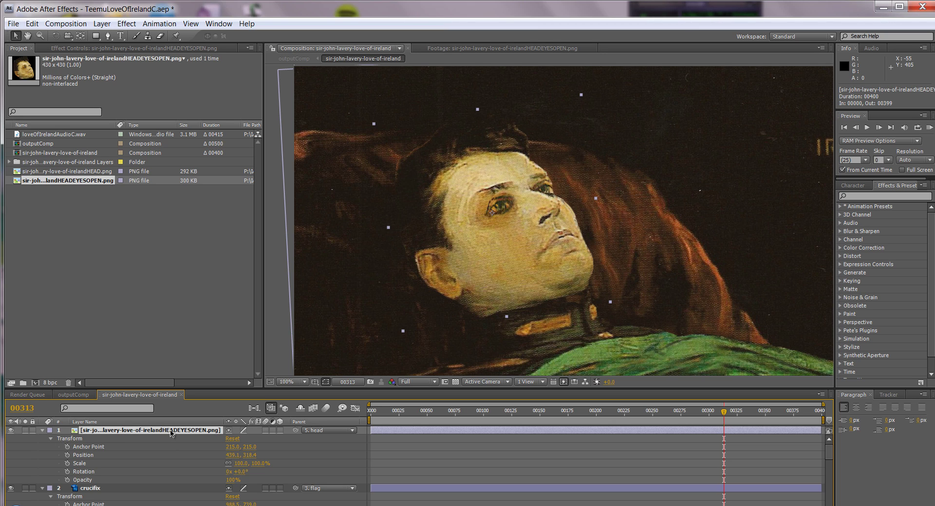
Draw a closed curved mask around both eyes on the eyes-open head layer with the Pen tool
click(108, 37)
scroll(476, 219, up, 1)
click(412, 218)
drag(435, 169, 496, 170)
click(507, 160)
drag(535, 136, 554, 133)
click(564, 153)
drag(571, 170, 570, 180)
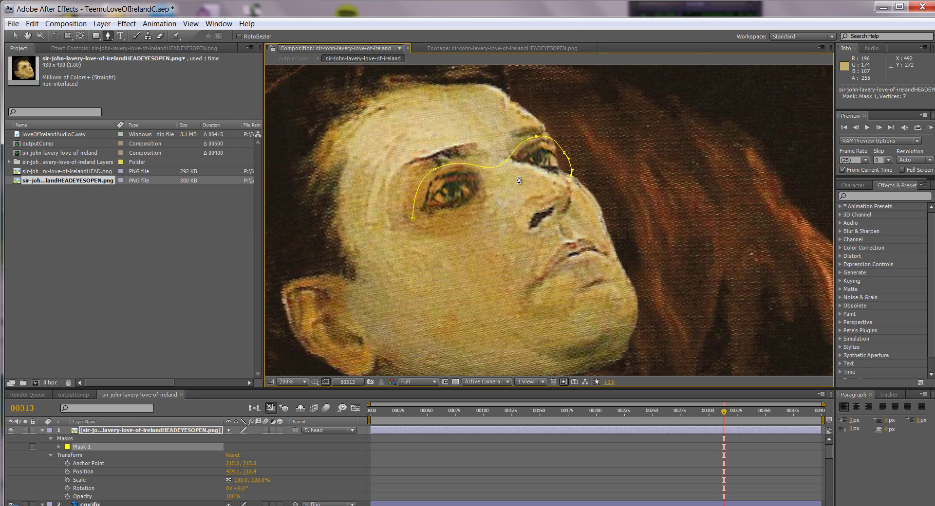
click(517, 176)
drag(491, 179, 455, 218)
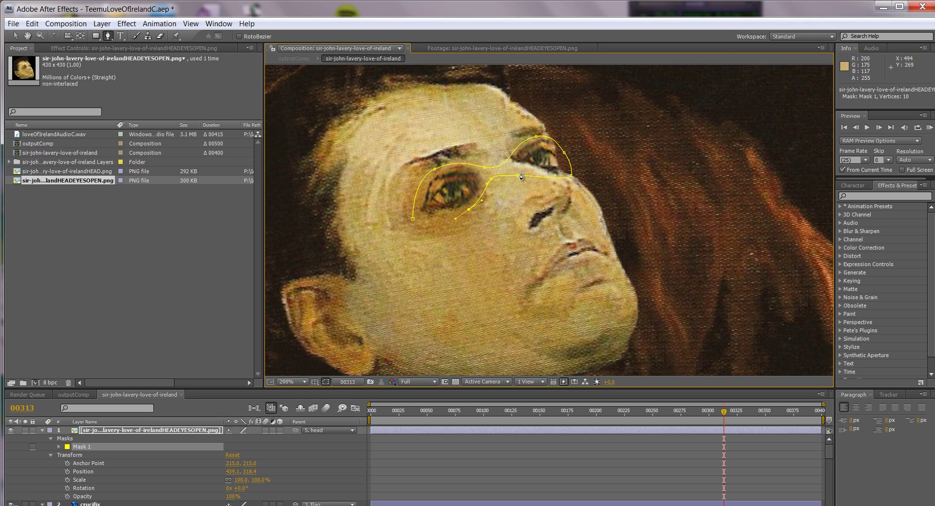
click(413, 219)
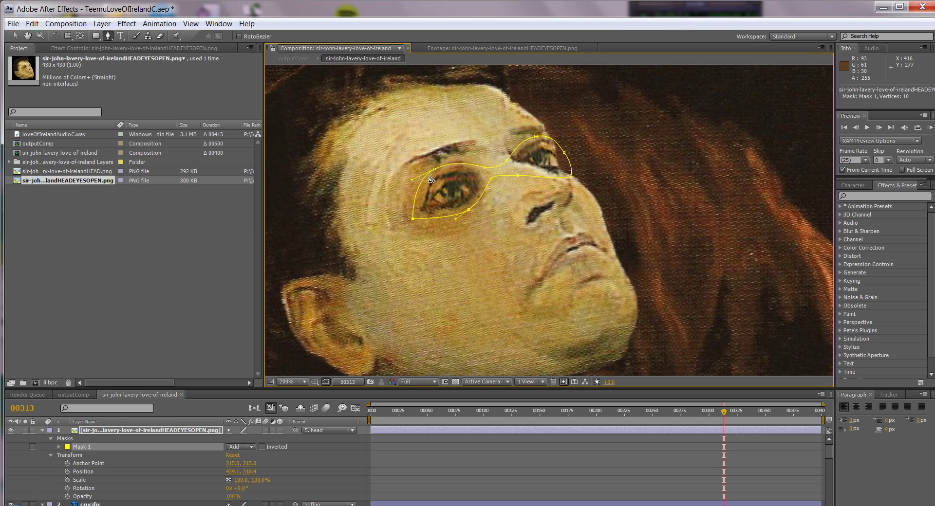
Try moving individual points of the eye mask around both eyes, and undo the edits
key(v)
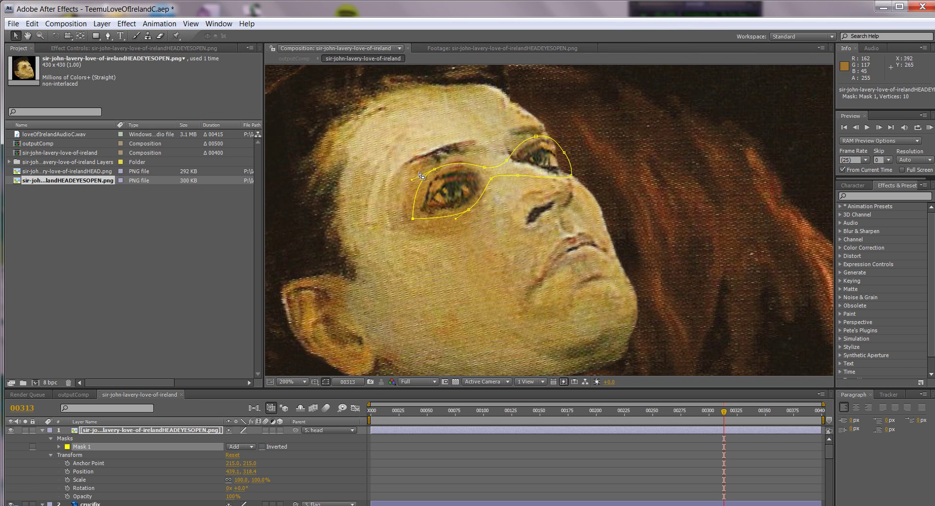
mouse_move(435, 172)
mouse_down()
mouse_move(459, 206)
mouse_move(438, 179)
mouse_up()
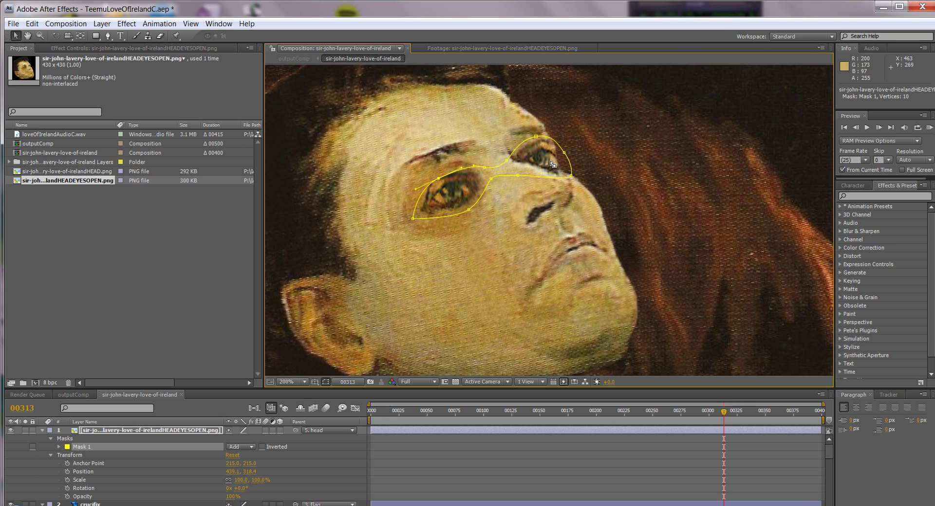
drag(563, 155, 555, 160)
key(ctrl+z)
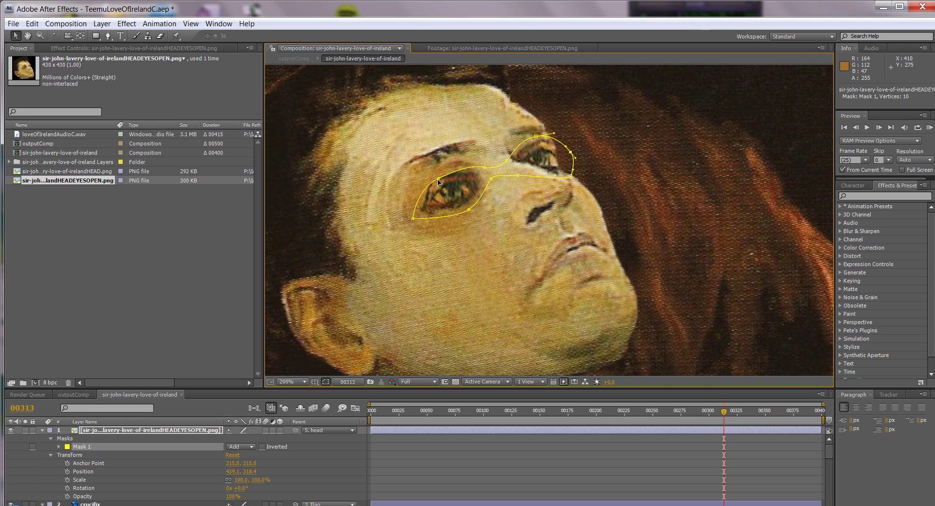
key(ctrl+z)
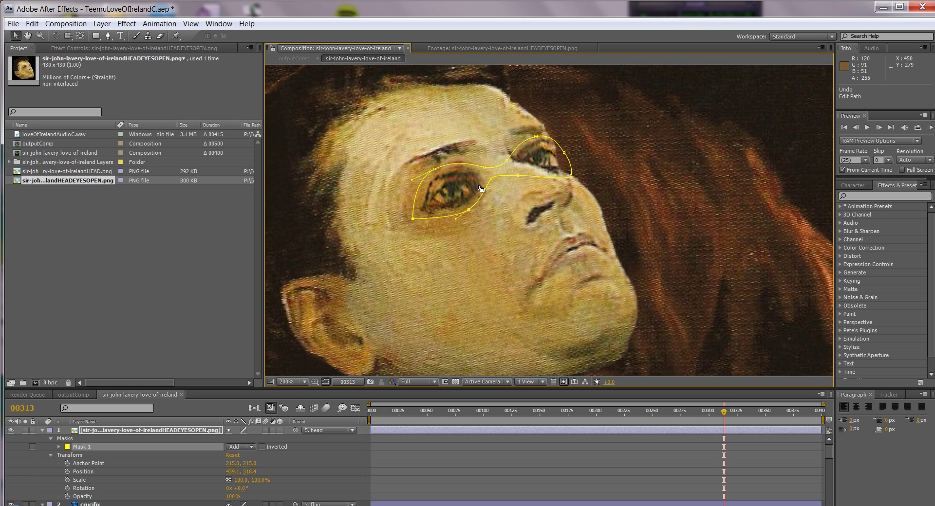
Keyframe the eye mask's path with the open shape at frame 317, and collapse it along both closed eyelids at frame 313
click(59, 446)
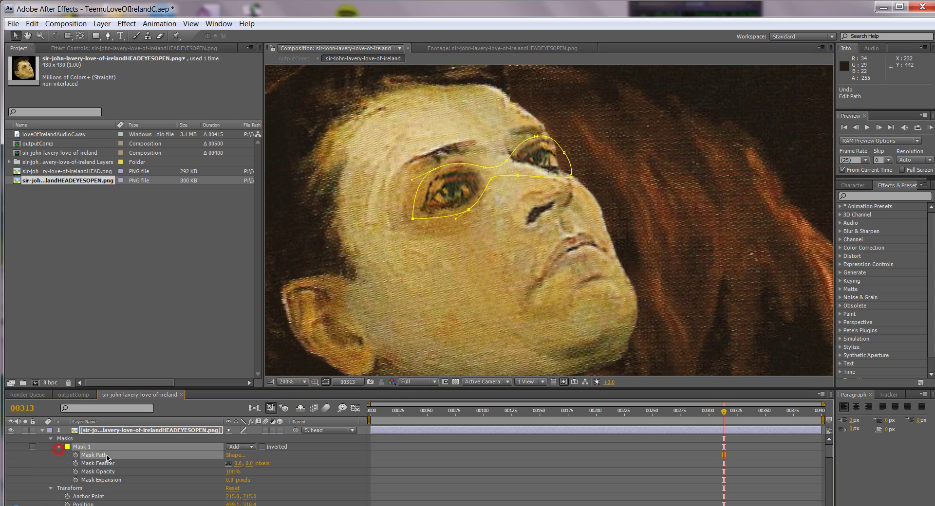
click(75, 455)
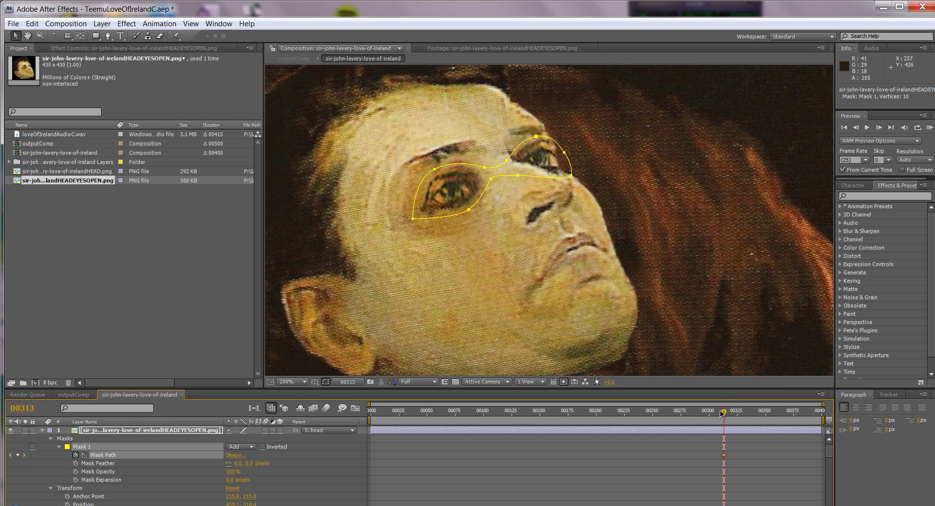
drag(724, 457, 730, 457)
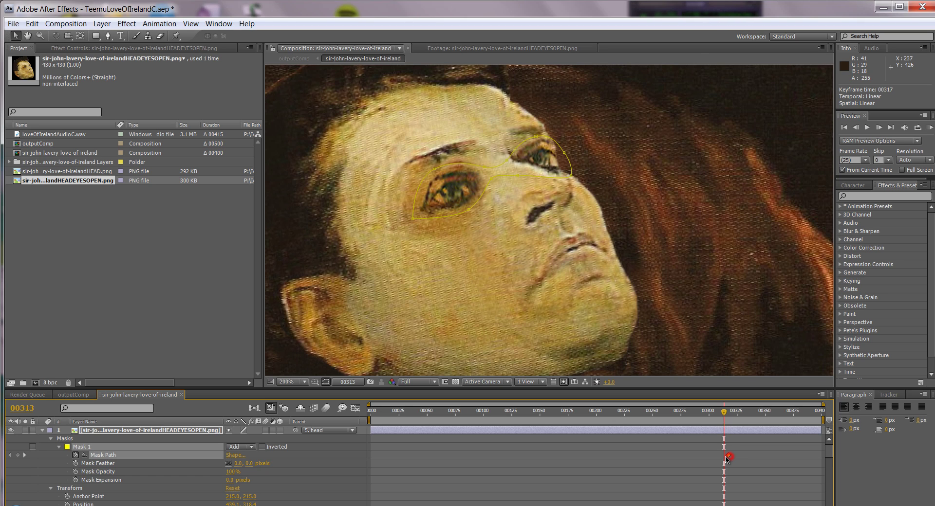
drag(724, 457, 728, 457)
drag(436, 171, 457, 211)
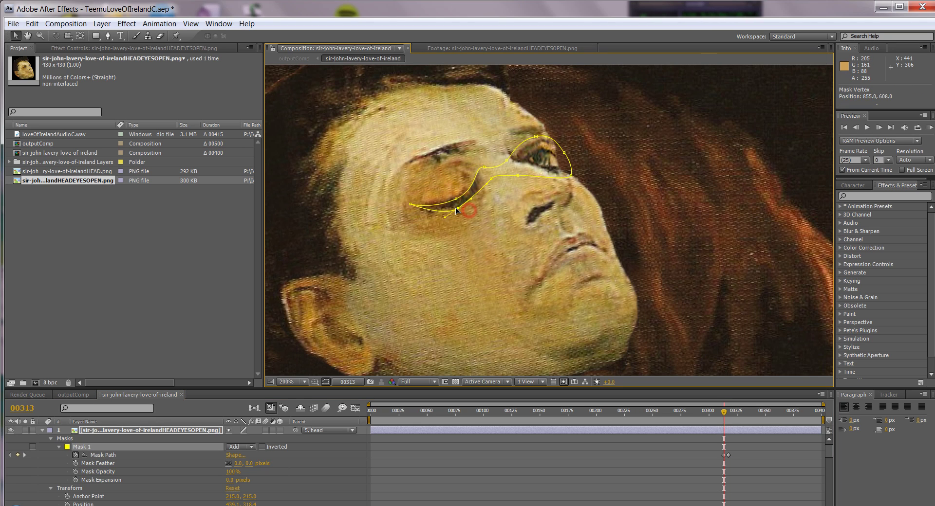
drag(536, 137, 567, 156)
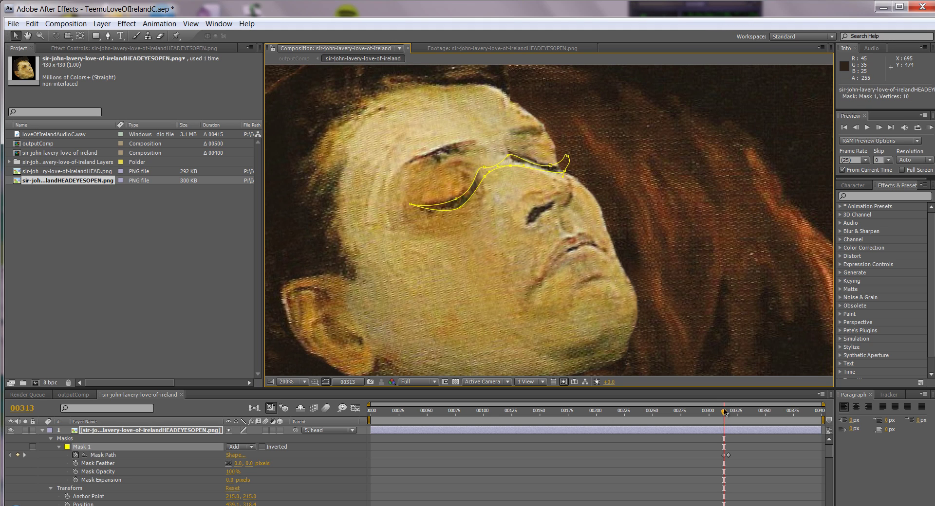
Keyframe the eyes-open head layer's opacity to switch from 0% at frame 312 to 100% at frame 313
key(comma)
drag(725, 414, 722, 416)
scroll(112, 481, down, 3)
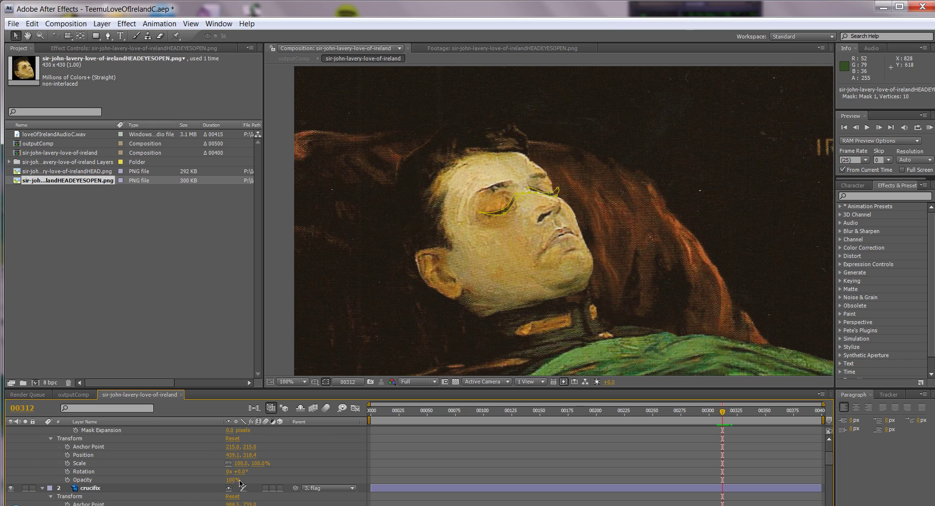
drag(232, 481, 76, 474)
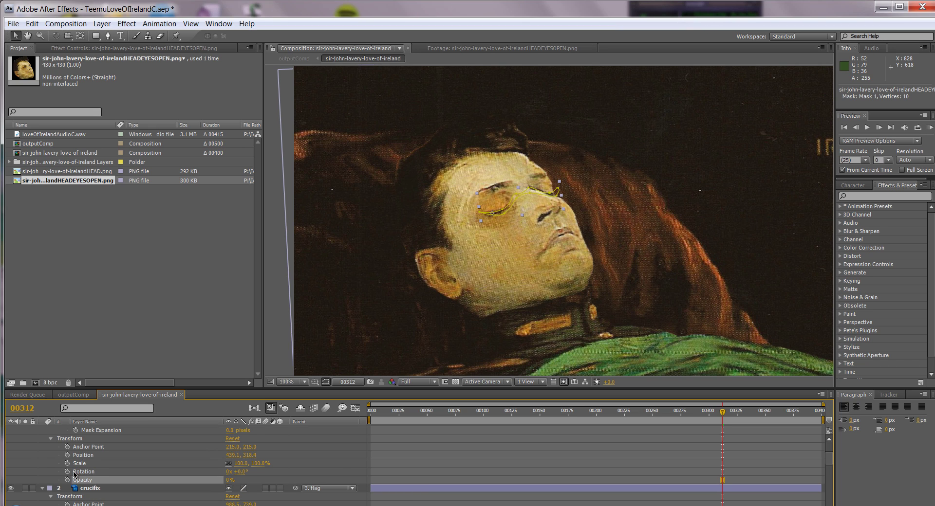
click(68, 480)
drag(723, 414, 725, 414)
drag(309, 479, 524, 472)
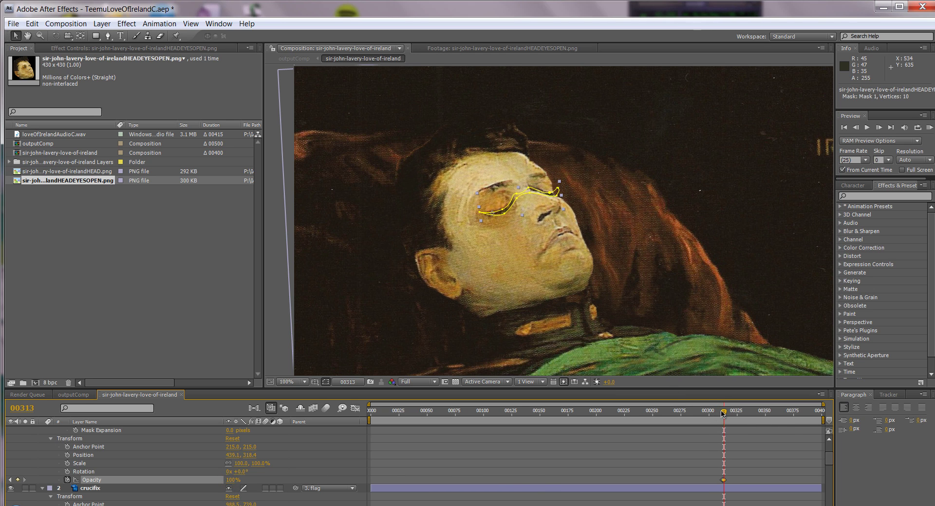
Copy the open-eye Mask Path keyframe to frame 335 and the closed-eye keyframe to frame 338 to start a blink
drag(725, 414, 751, 405)
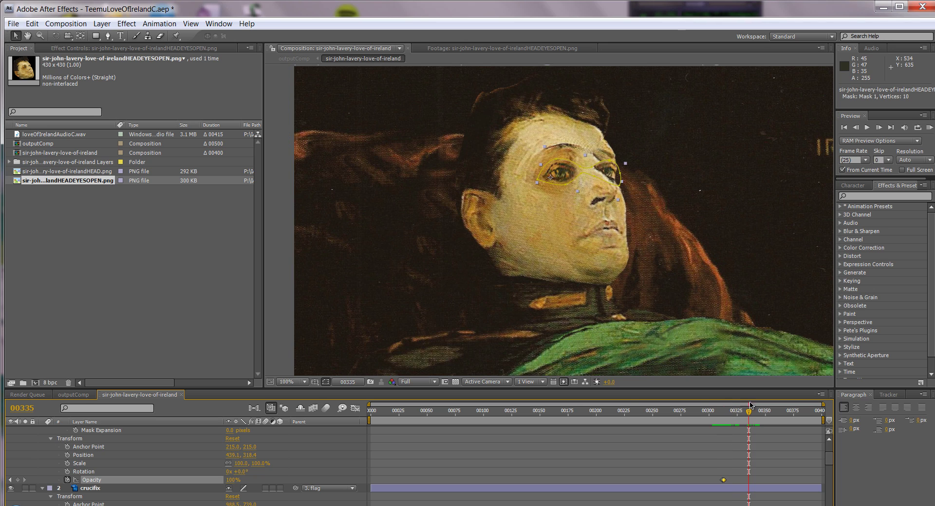
scroll(511, 458, up, 1)
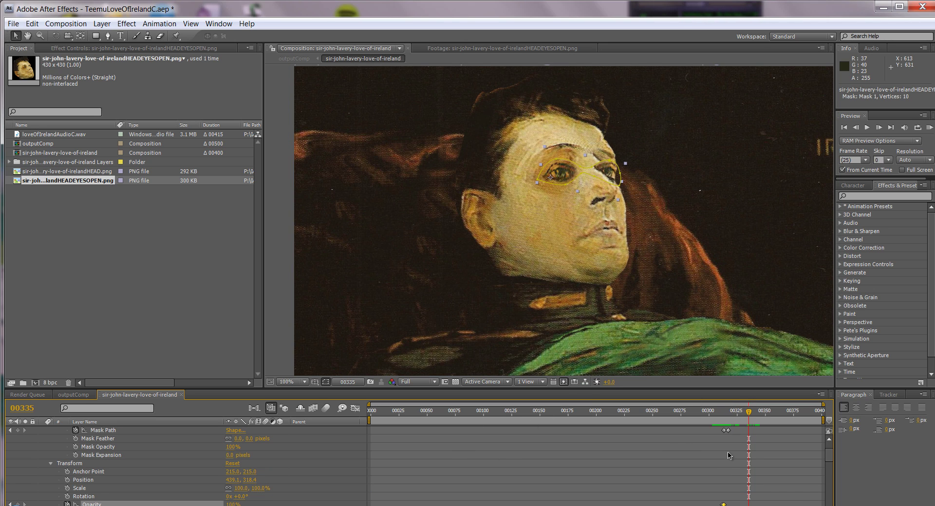
scroll(731, 457, up, 1)
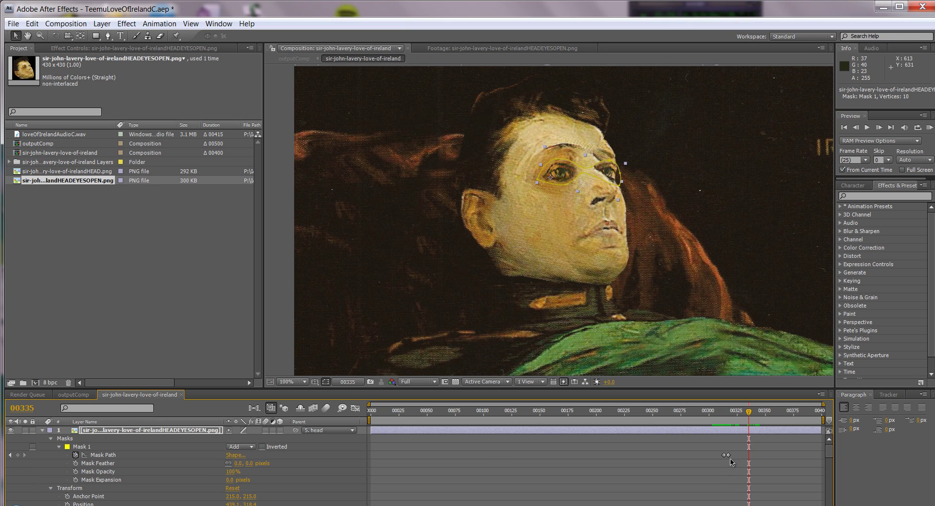
click(726, 457)
key(ctrl+c)
key(ctrl+v)
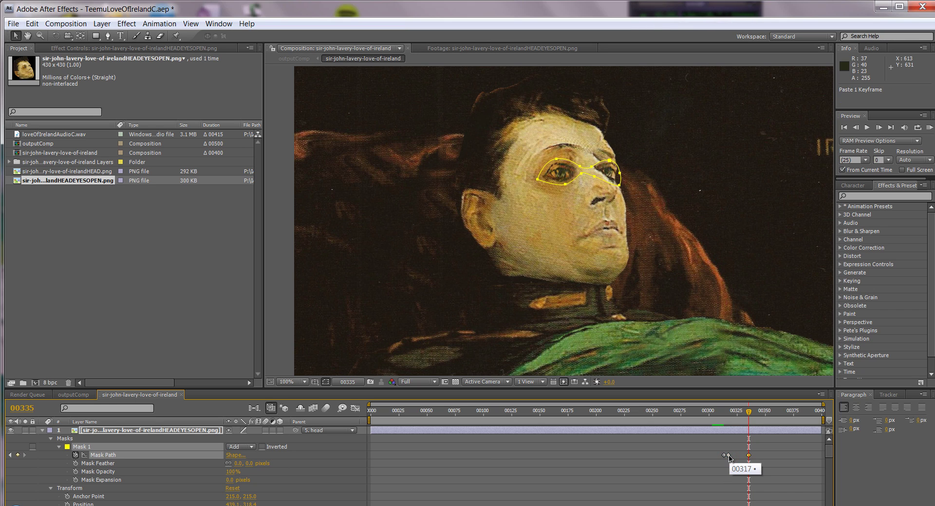
key(Page_Down)
key(Page_Down)
key(Page_Down)
key(ctrl+v)
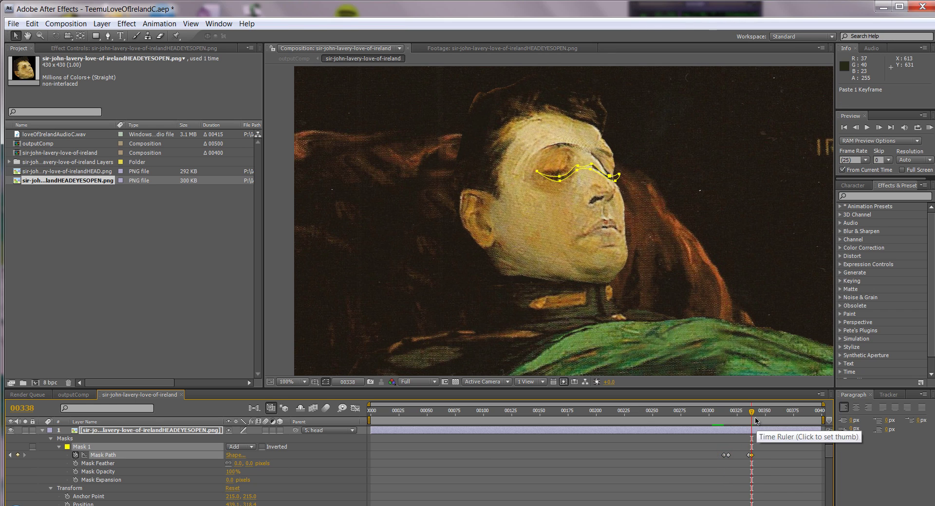
Finish the blink by pasting the closed-eye Mask Path keyframe at frame 339 and the open-eye keyframe at frame 341
key(Page_Down)
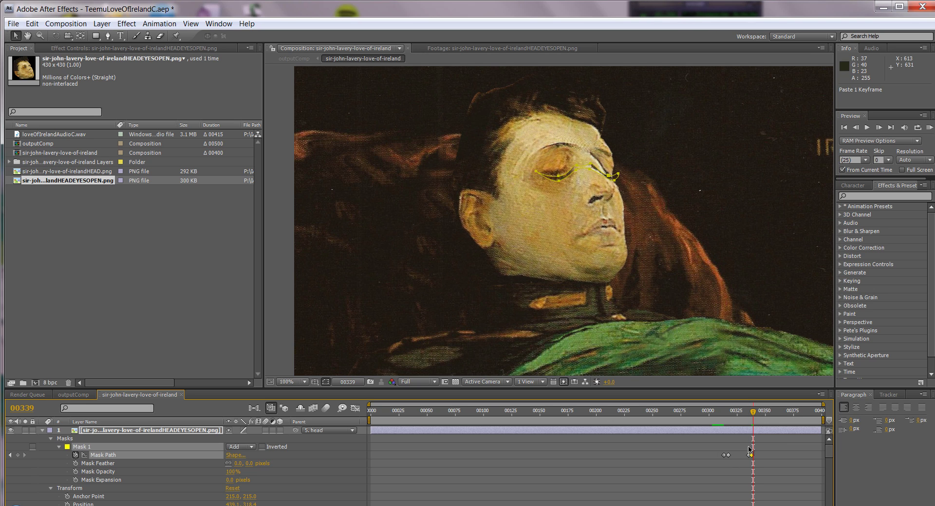
key(ctrl+v)
drag(753, 414, 757, 432)
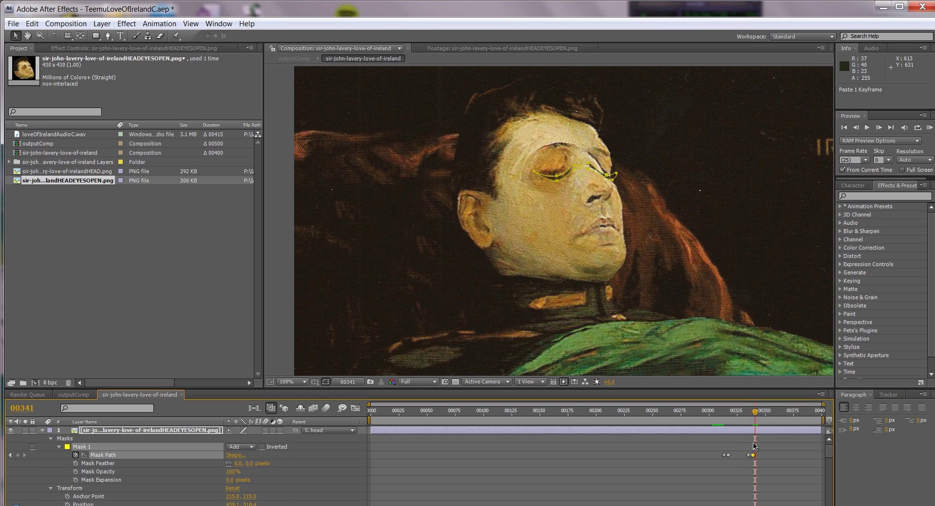
key(ctrl+v)
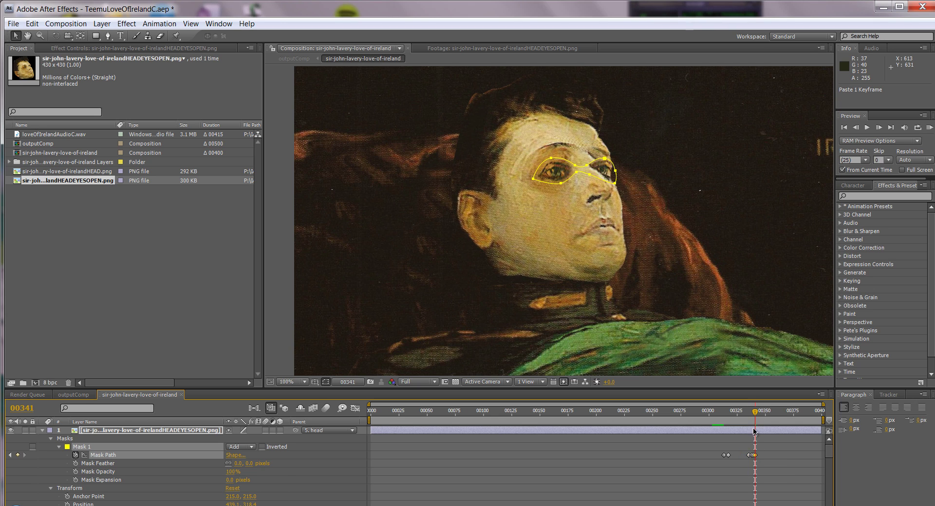
Copy the four blink keyframes of the Mask Path and paste them at frame 344 for a second blink
mouse_move(755, 414)
mouse_down()
mouse_move(745, 419)
mouse_move(760, 415)
mouse_up()
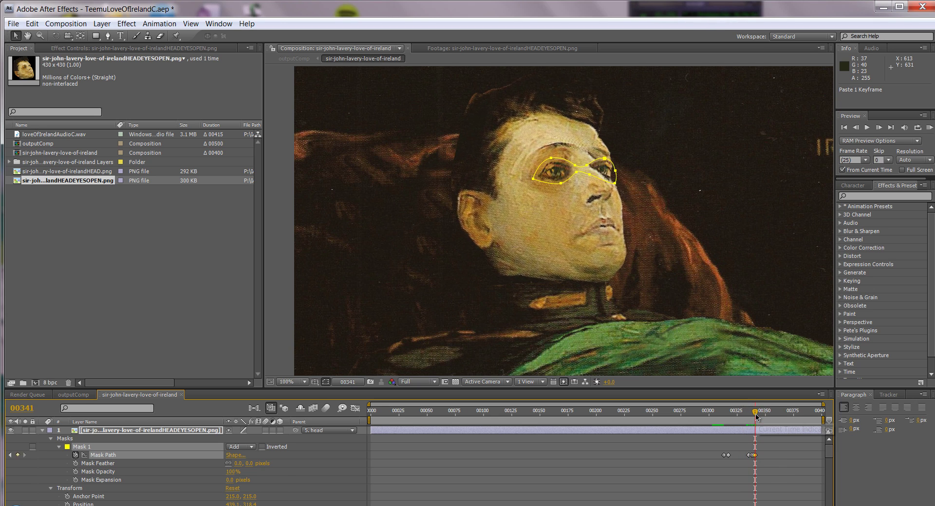
drag(743, 450, 756, 464)
key(ctrl+c)
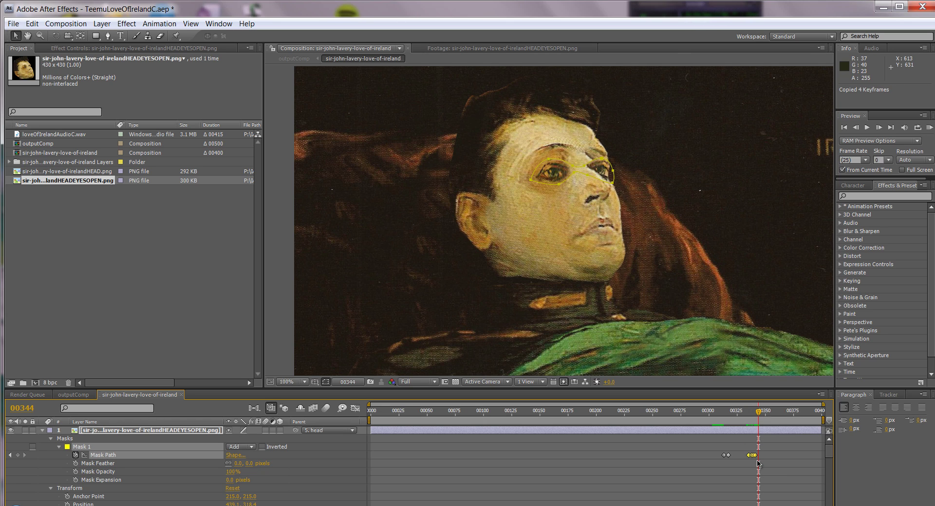
key(ctrl+v)
Check the frames after the second blink, and play a RAM preview of the whole painting animation from frame 0
drag(758, 413, 766, 413)
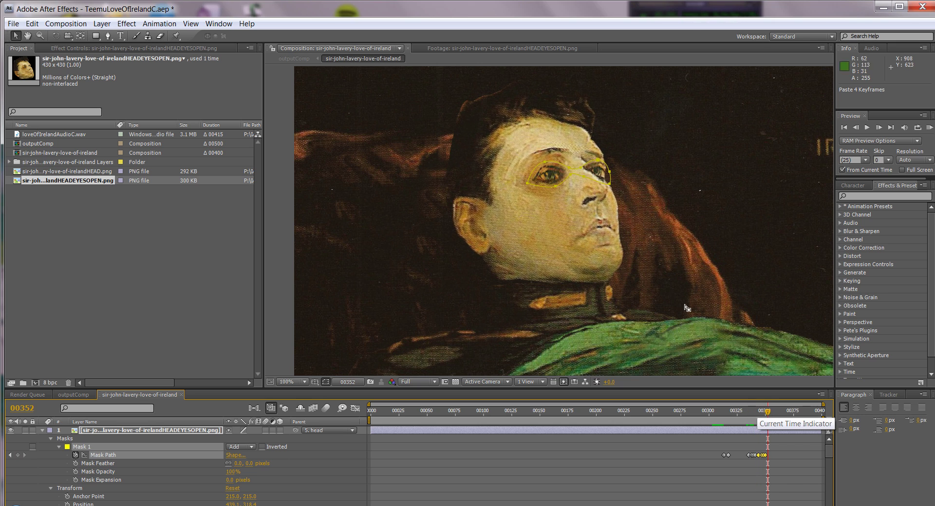
key(comma)
key(comma)
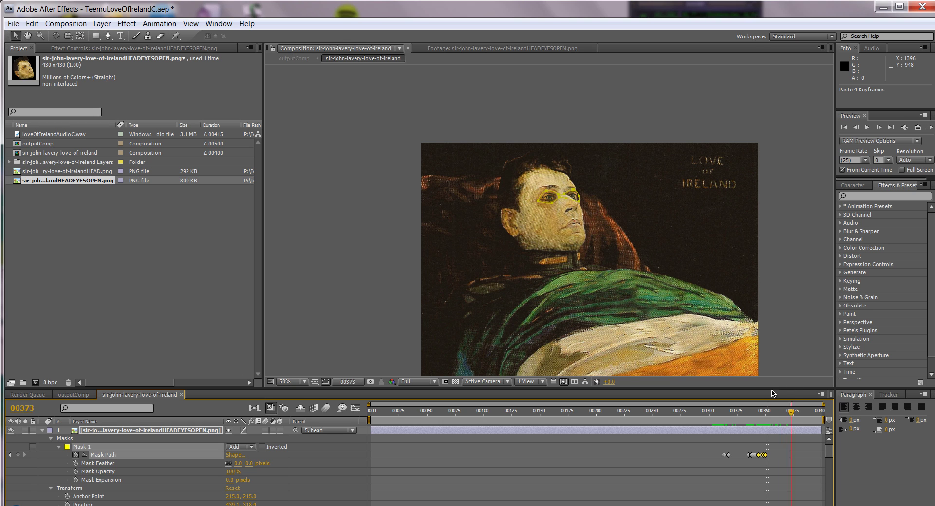
drag(762, 412, 772, 412)
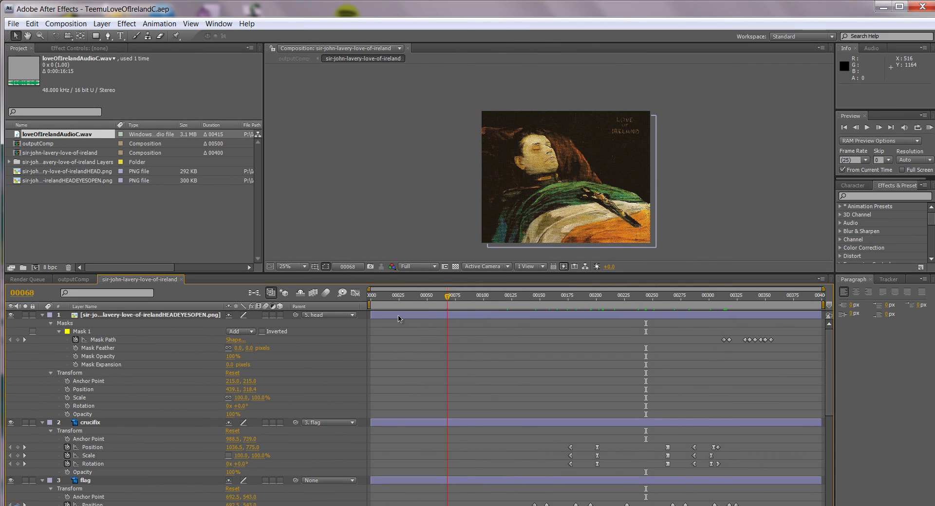
key(Home)
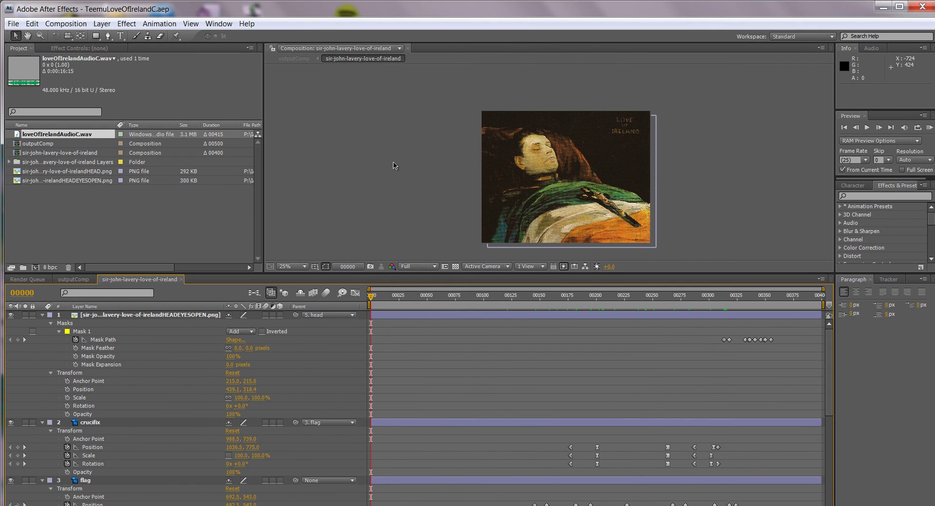
click(929, 128)
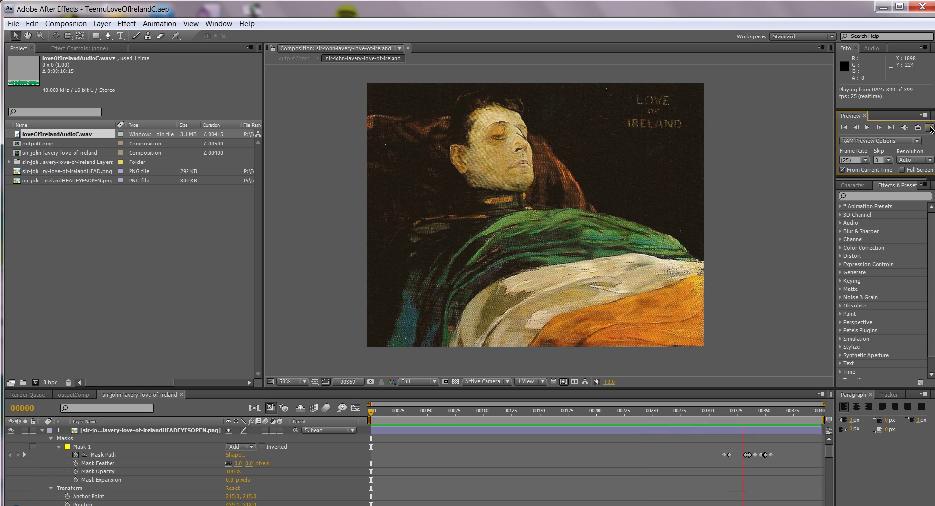
key(space)
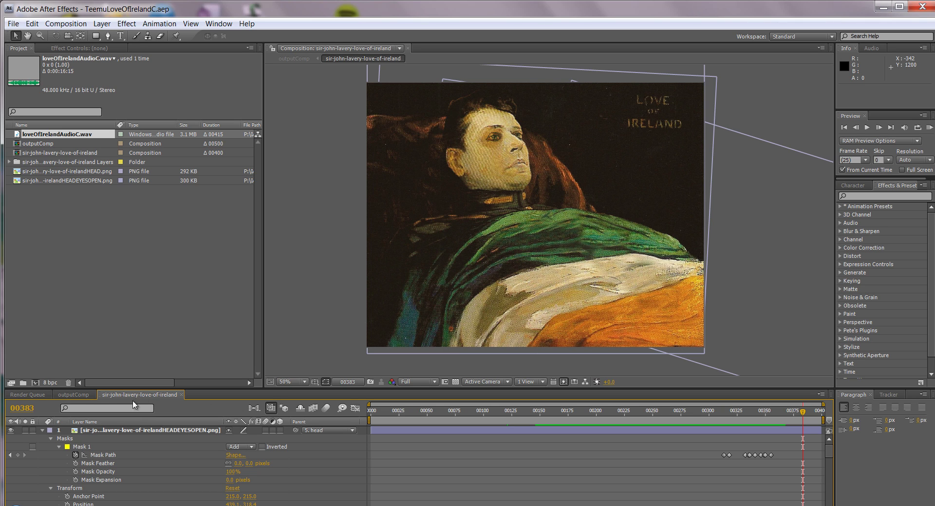
Open the outputComp composition, check its motion up to about frame 211, and add it to the render queue
click(78, 393)
drag(405, 412, 561, 430)
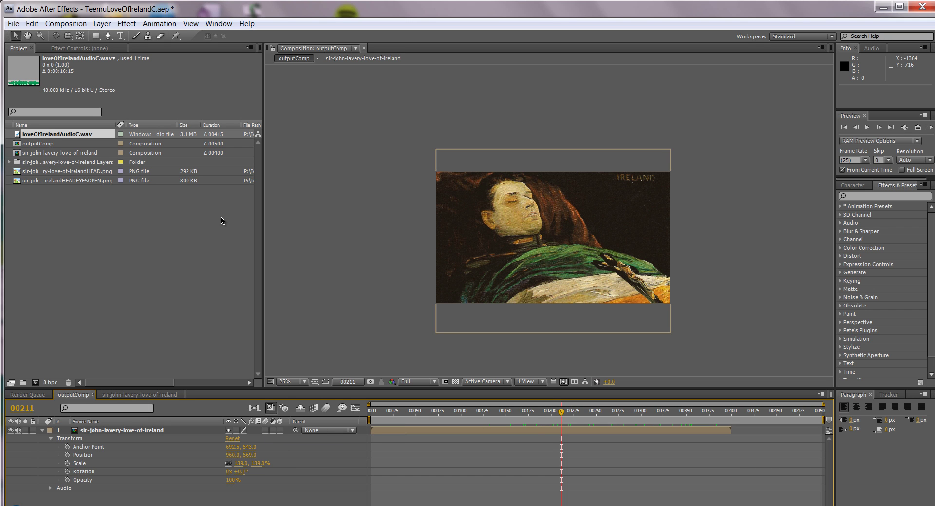
click(81, 25)
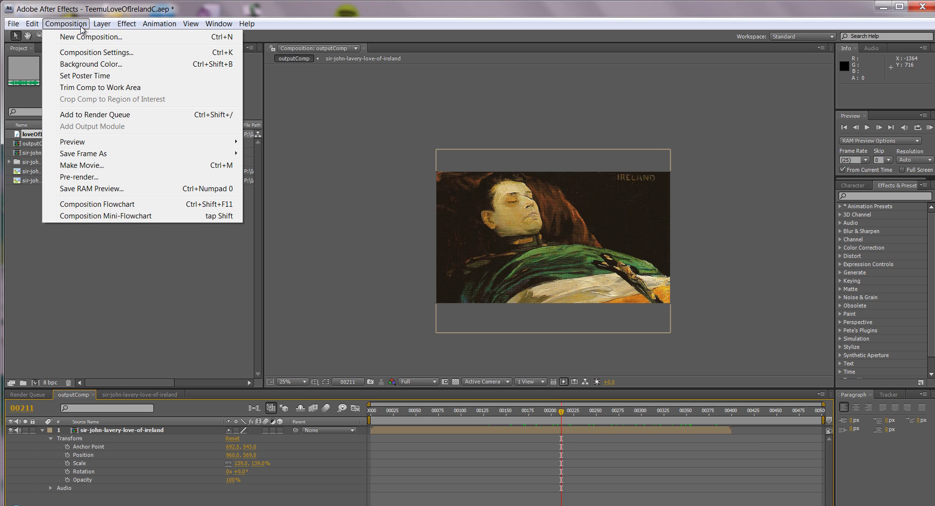
click(117, 117)
Set the output module of the queued outputComp to the H.264 format with audio output enabled
click(90, 458)
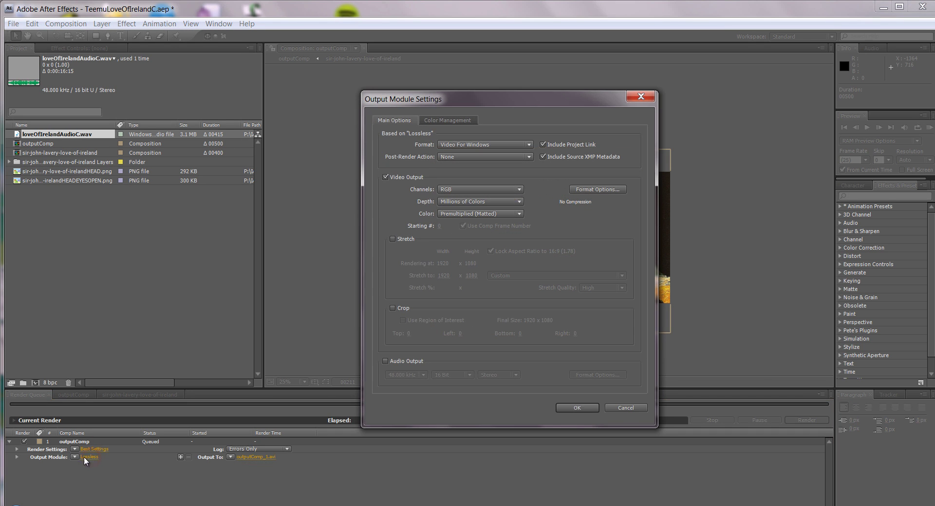
click(526, 145)
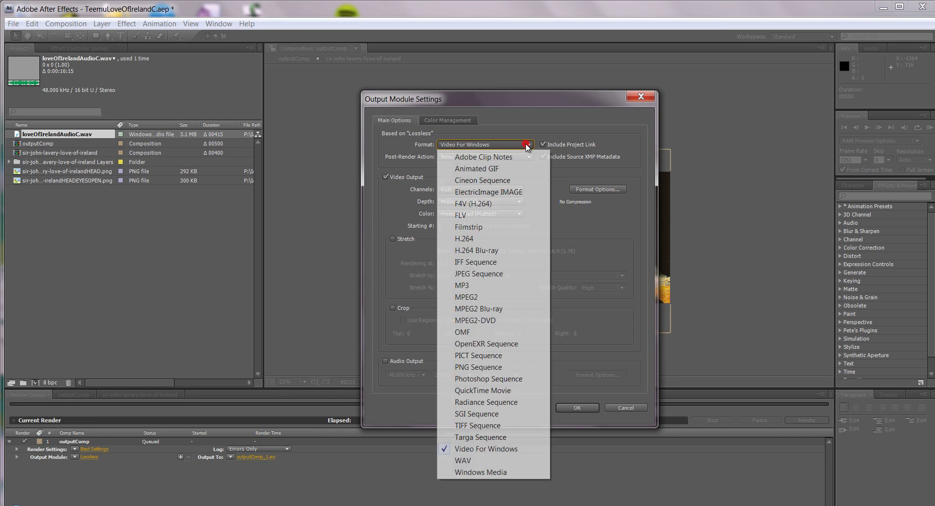
click(472, 239)
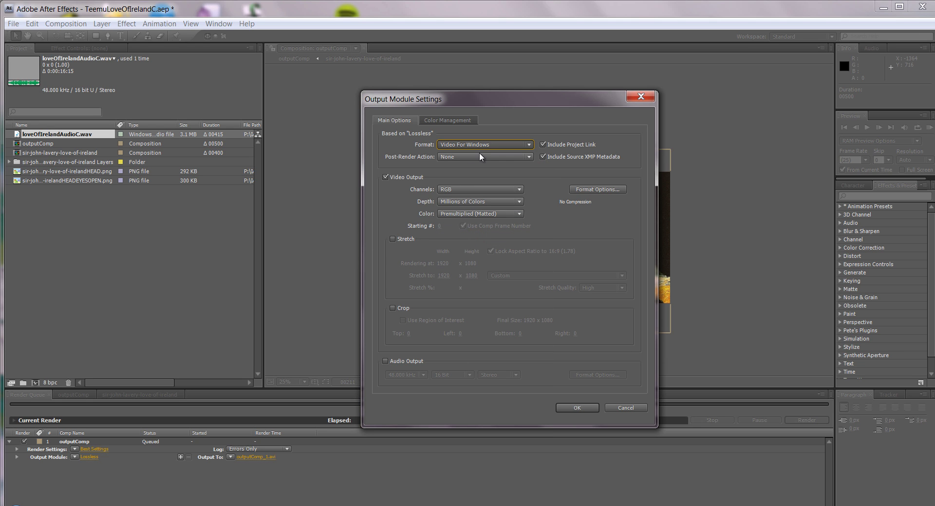
click(385, 361)
click(577, 408)
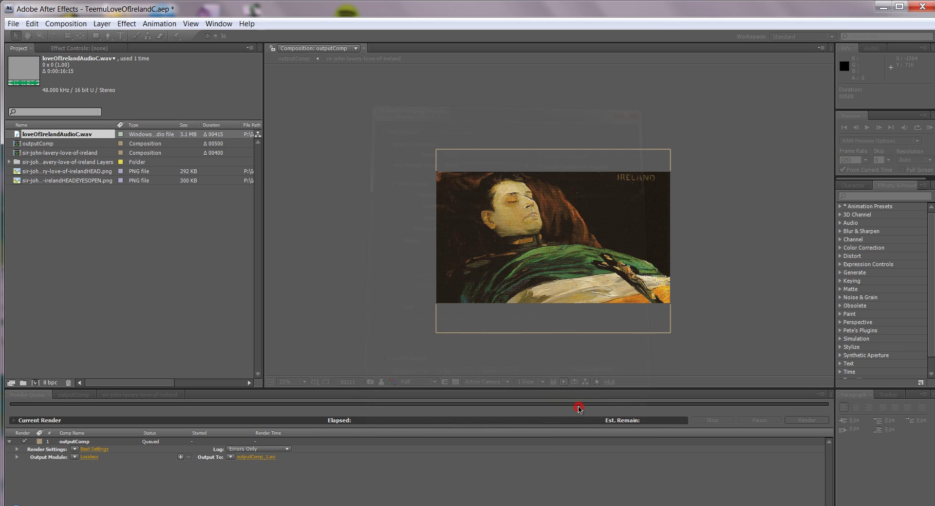
Name the output movie loveIreland01 in the Temp folder and start rendering outputComp
click(268, 459)
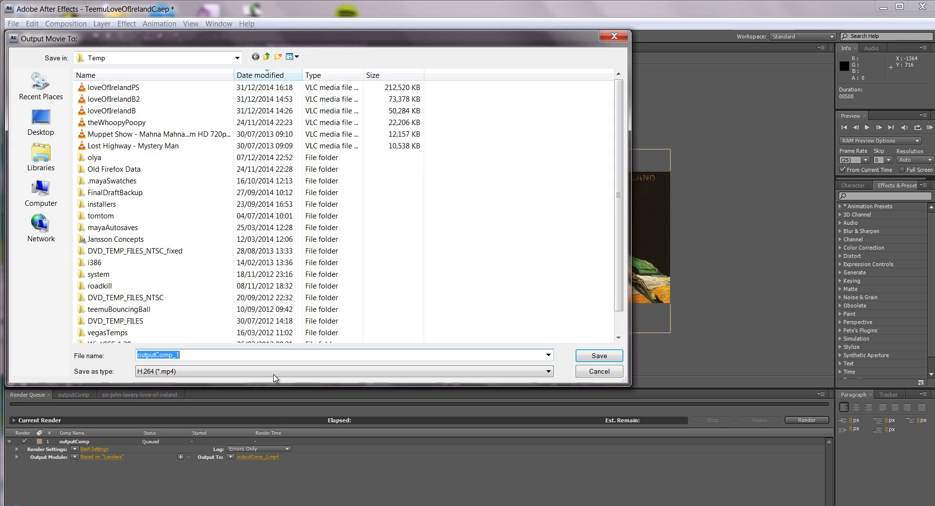
text(loveIreland01)
double_click(191, 357)
key(Return)
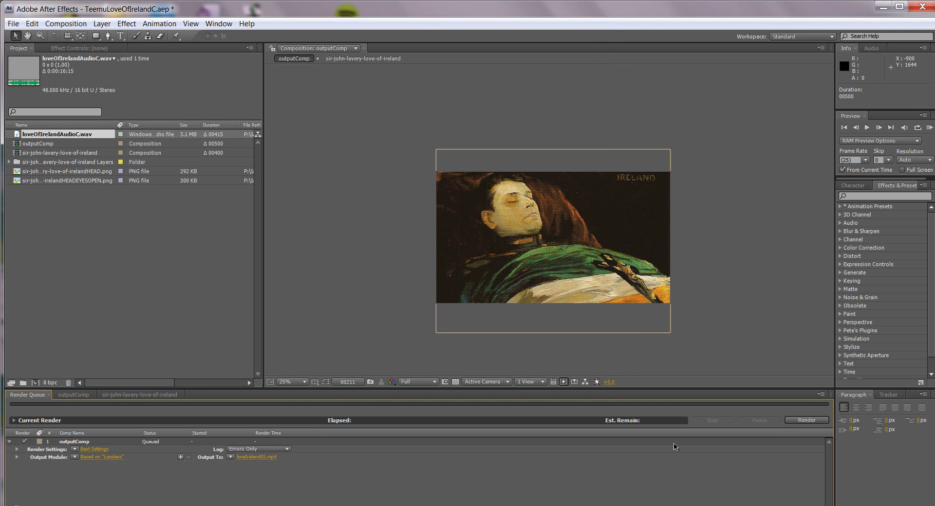
click(810, 419)
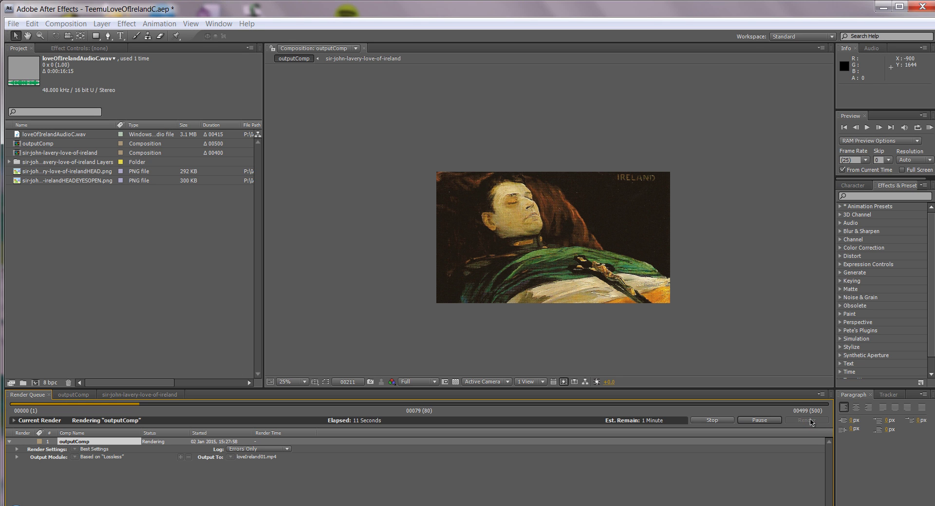